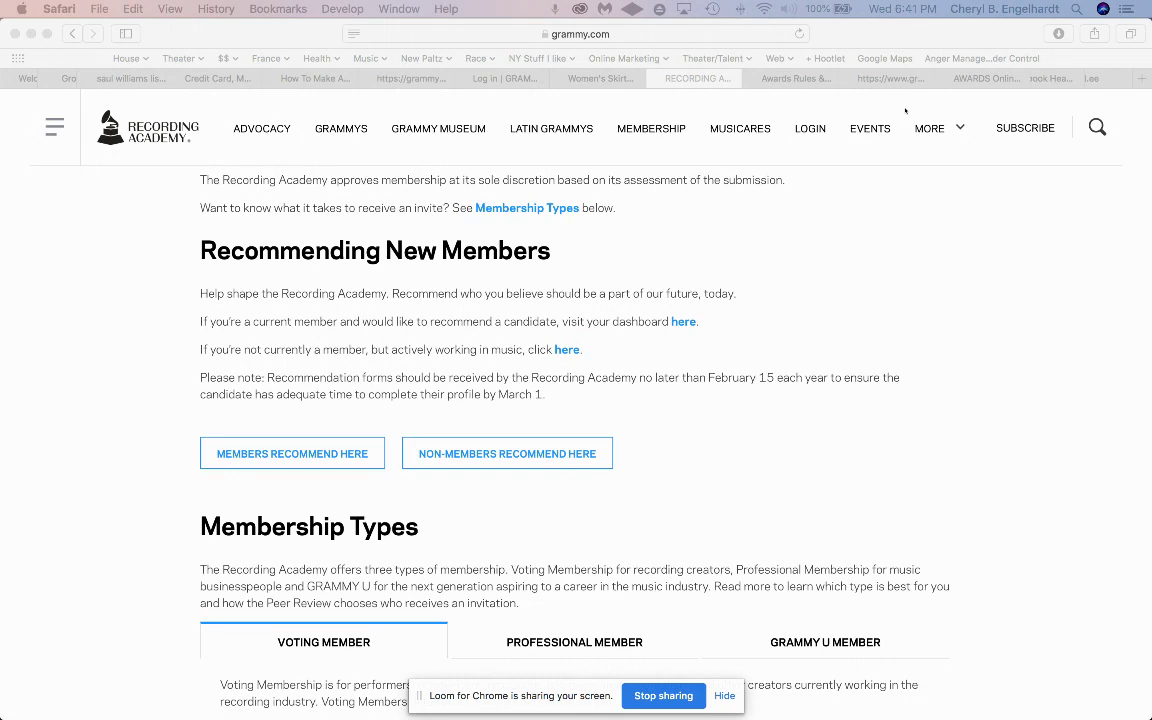
- Open and close a blank browser tab, returning to the Recording Academy membership page
left_click(816, 46)
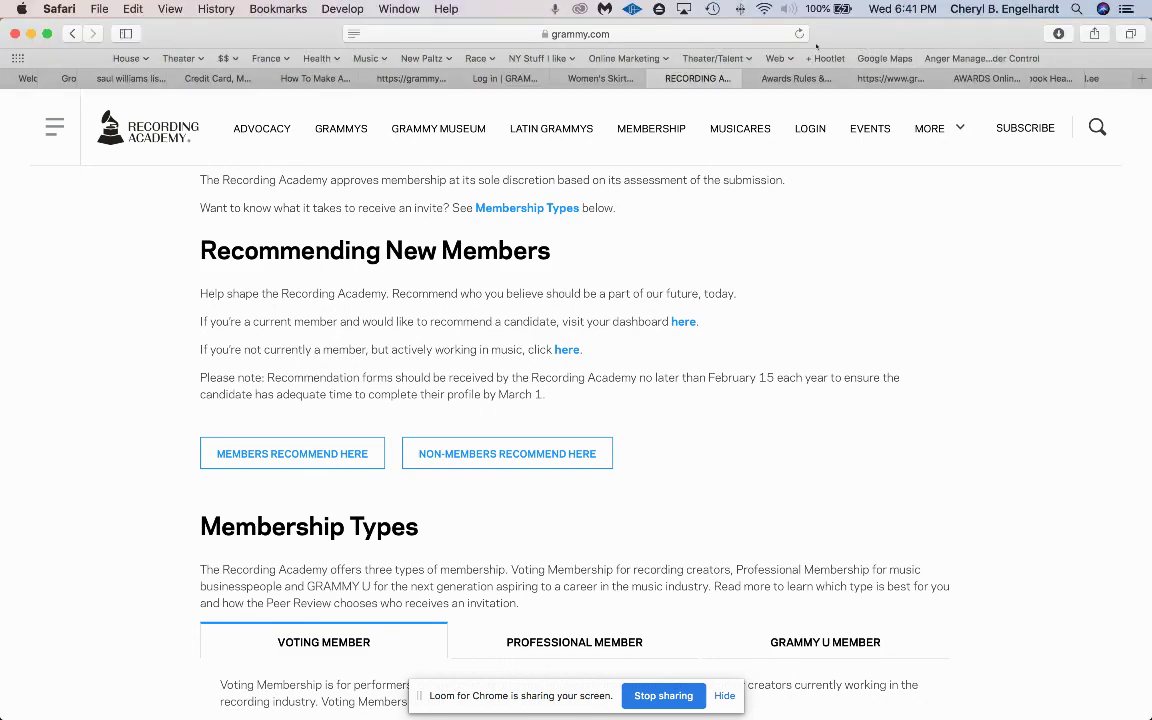
key("super+t")
left_click(740, 33)
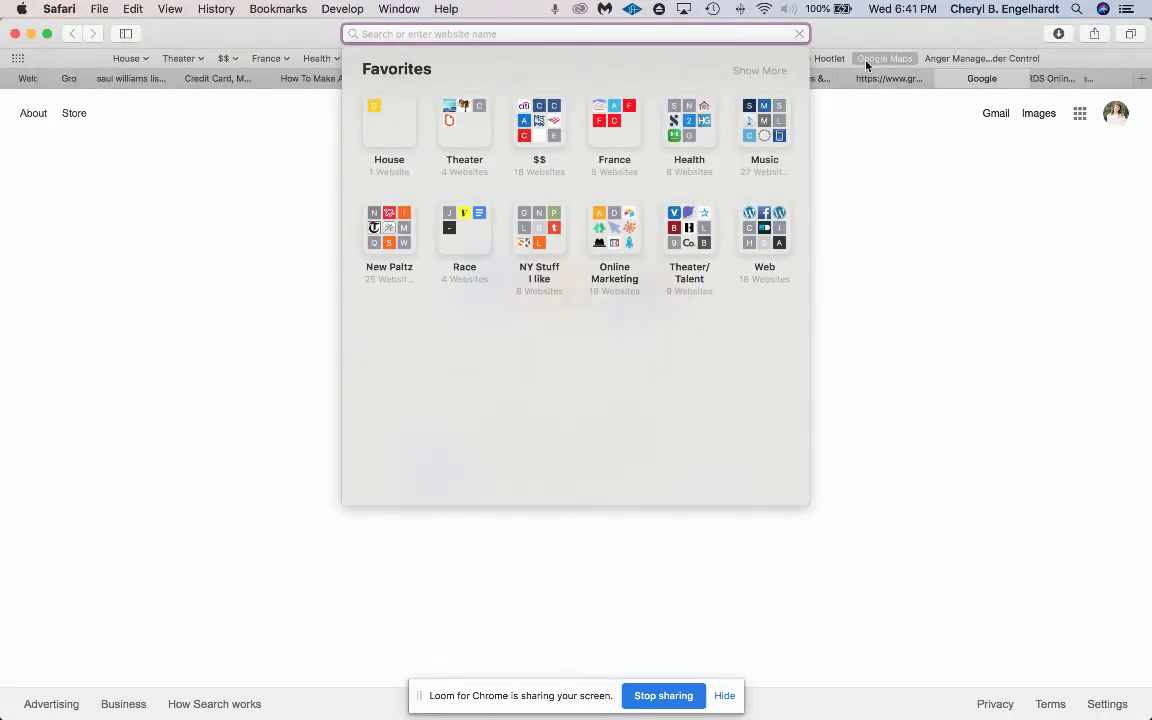
key("super+w")
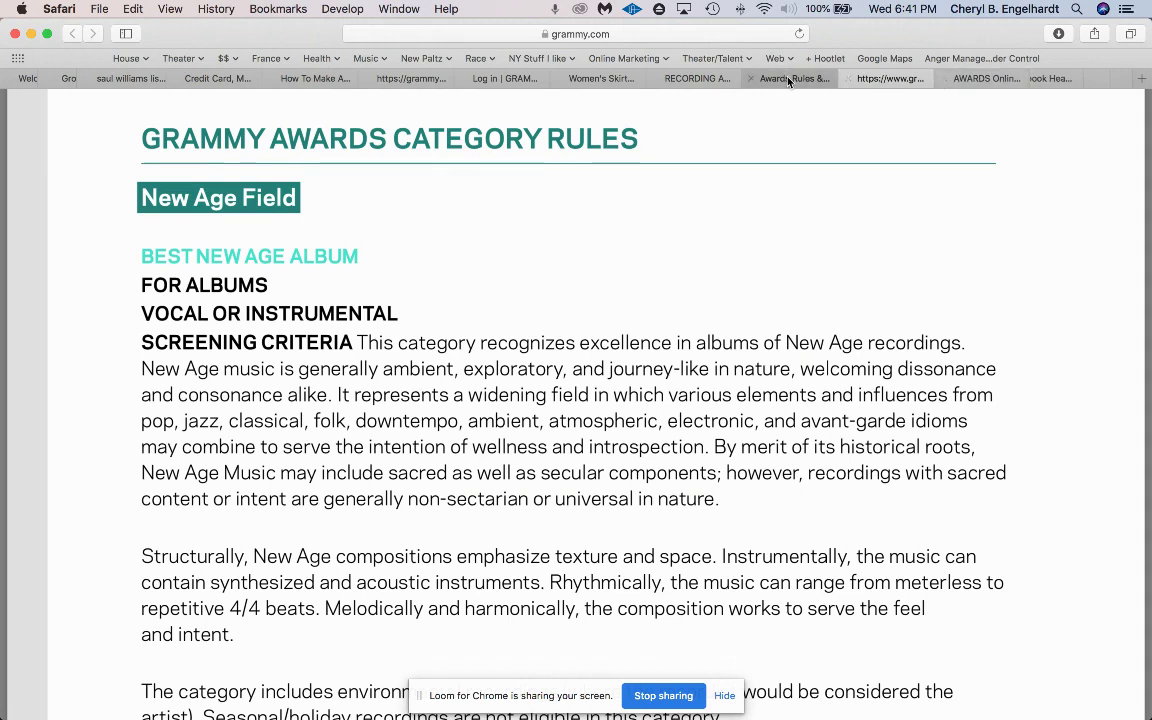
left_click(694, 80)
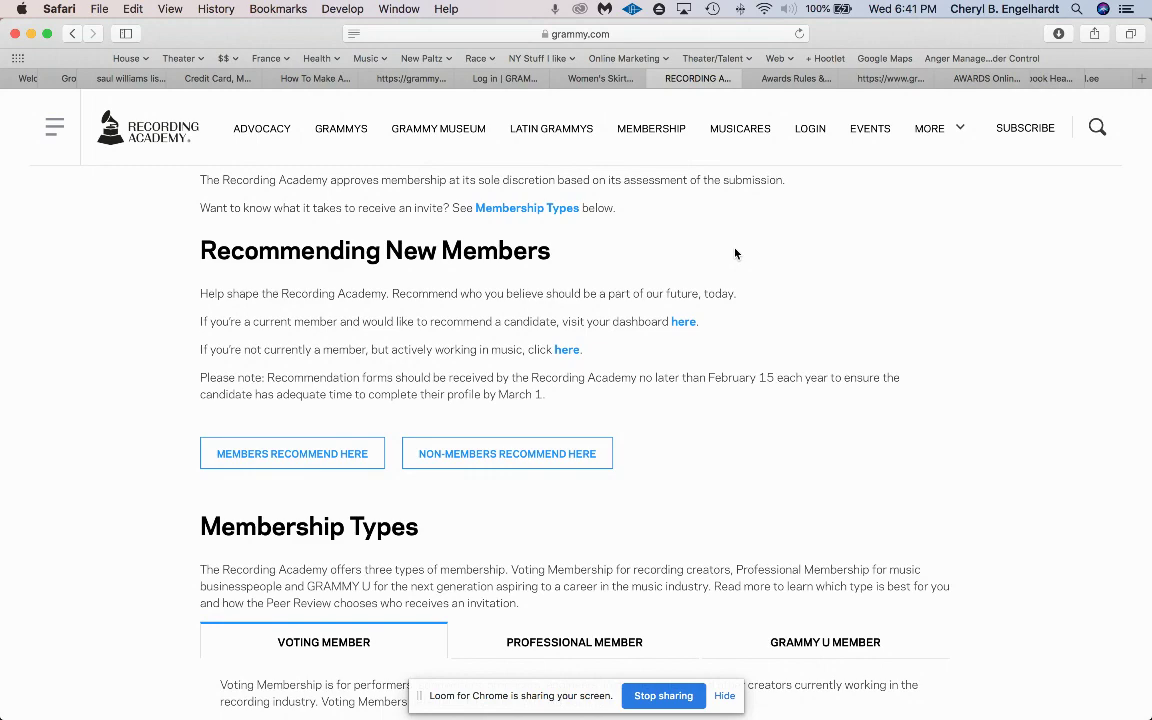
- Check the membership page's web address, then switch to the 63rd GRAMMY Awards rules tab
scroll(731, 258, "up", 5)
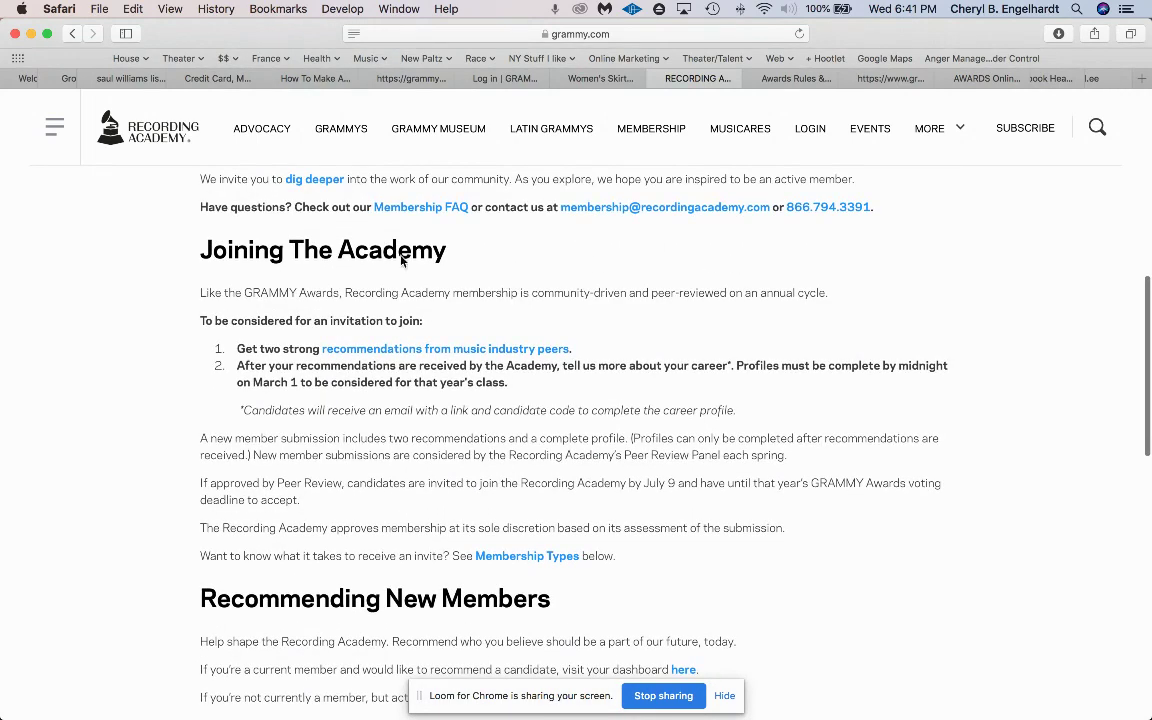
left_click(506, 34)
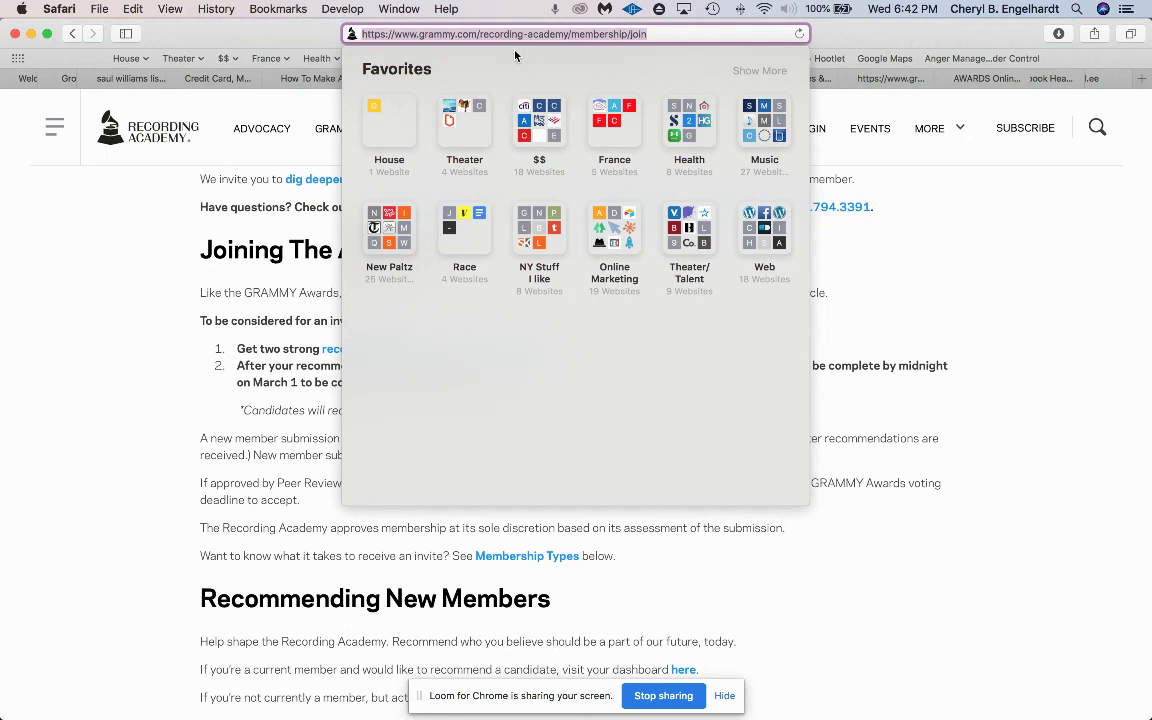
left_click(1029, 290)
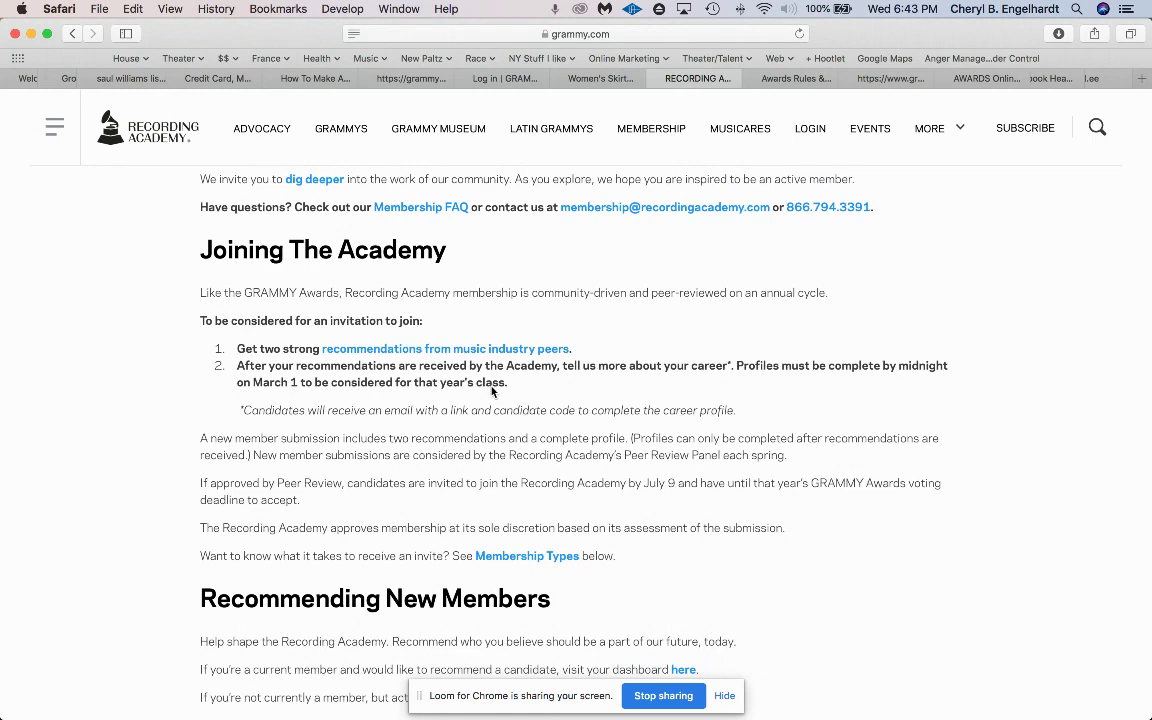
scroll(480, 390, "down", 3)
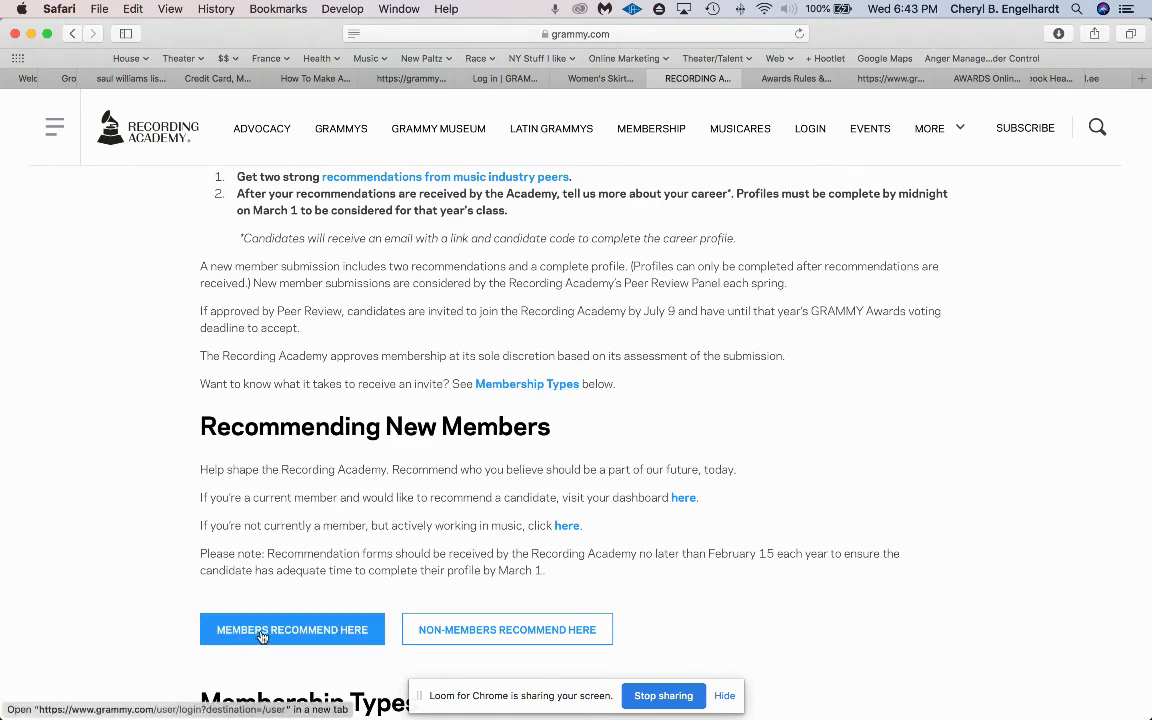
left_click(787, 78)
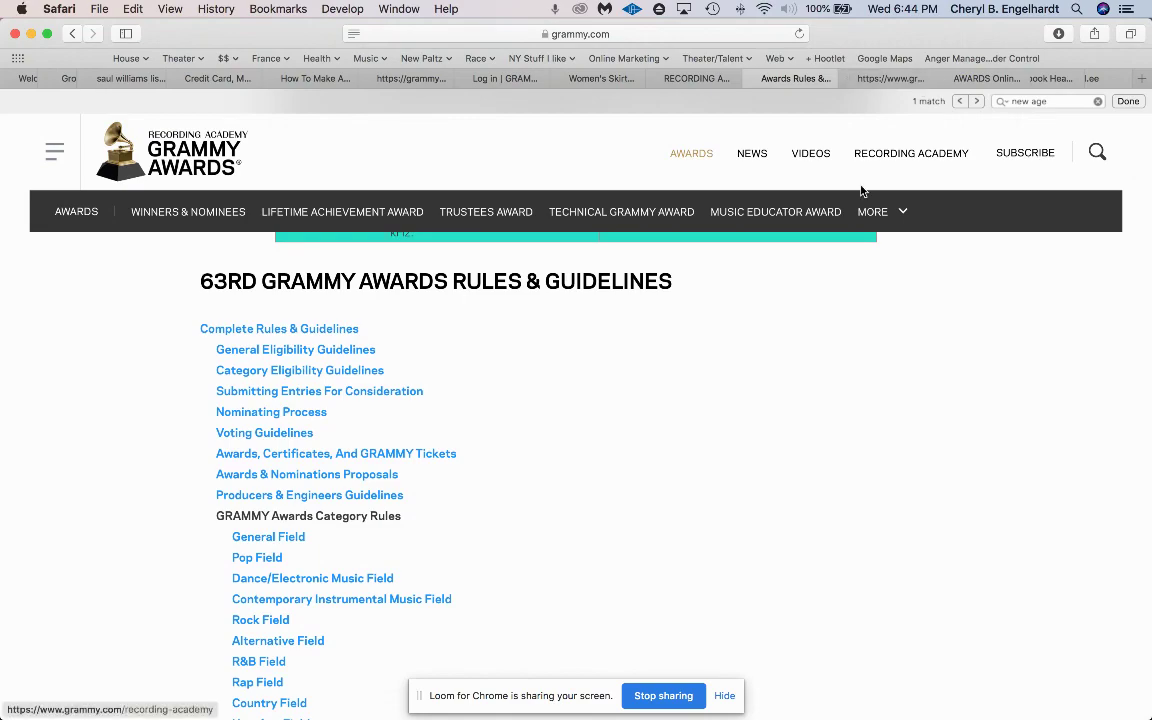
- Check the rules page's web address and scroll down to the GRAMMY Awards Year Calendar table
scroll(693, 525, "up", 10)
scroll(693, 522, "up", 10)
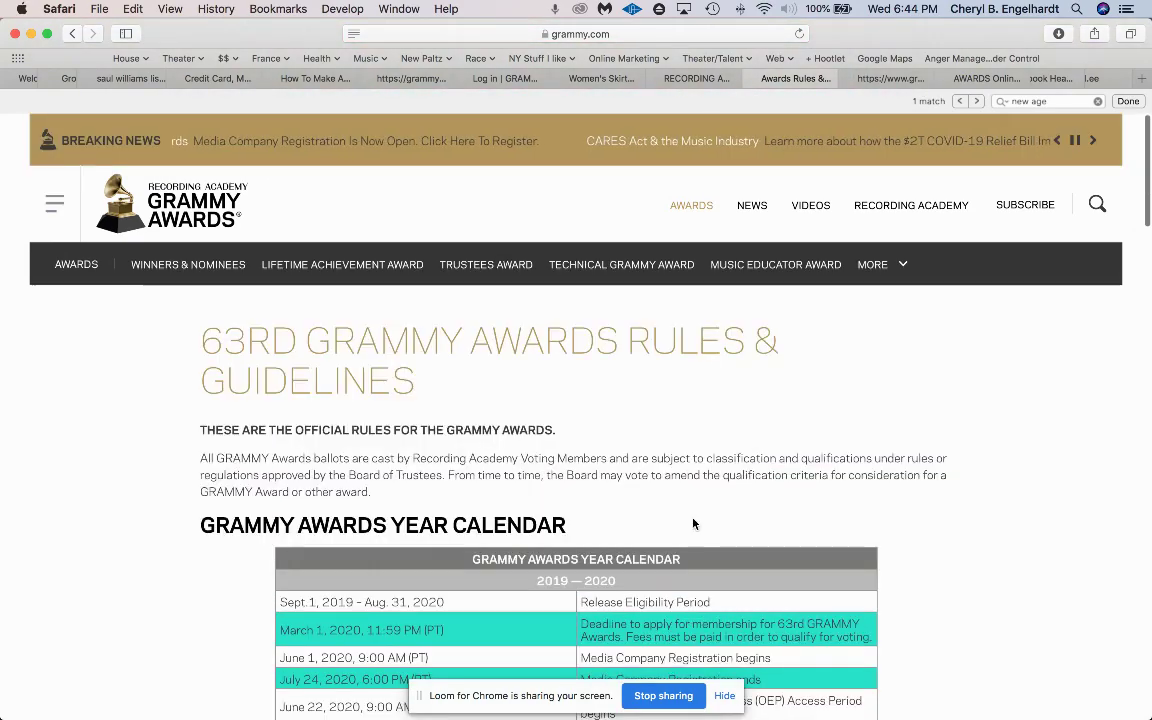
scroll(693, 522, "down", 2)
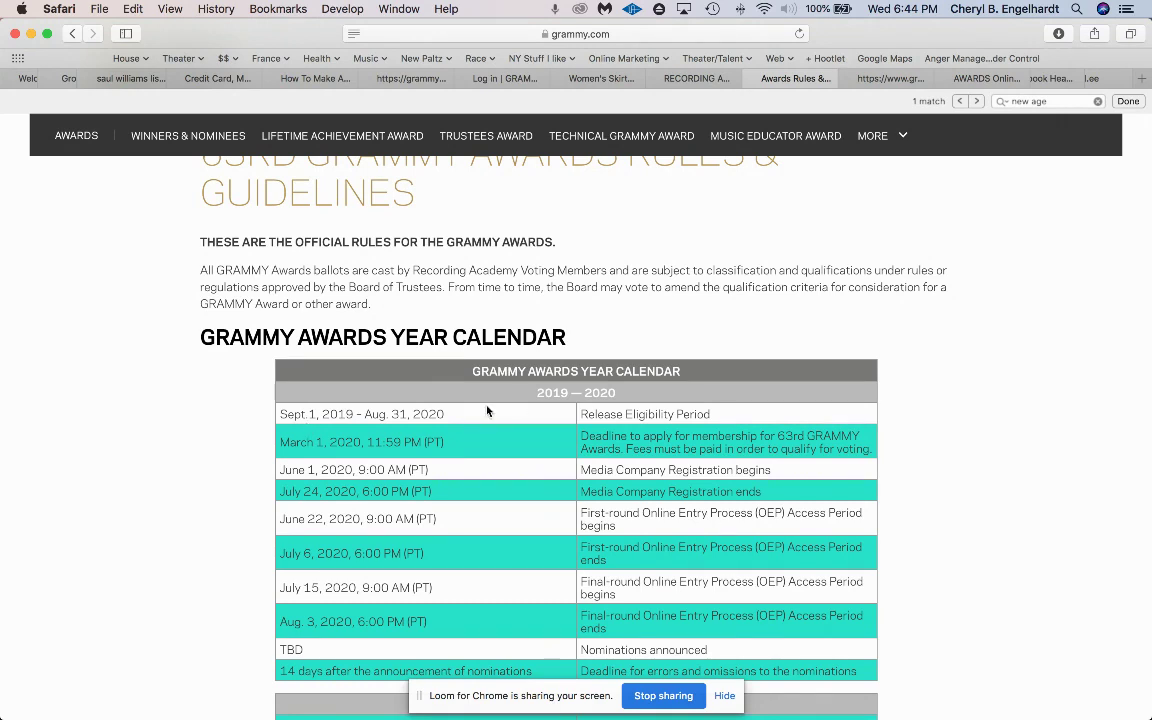
scroll(520, 405, "up", 1)
left_click(589, 33)
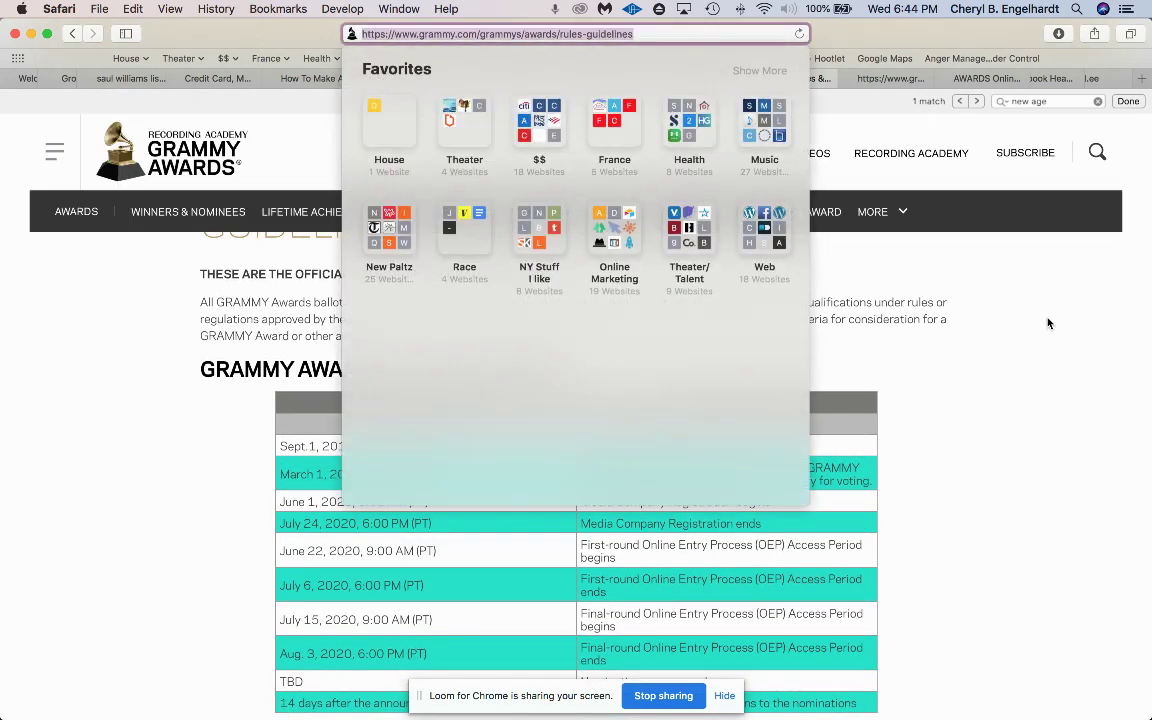
left_click(942, 285)
scroll(921, 361, "up", 3)
scroll(921, 361, "down", 6)
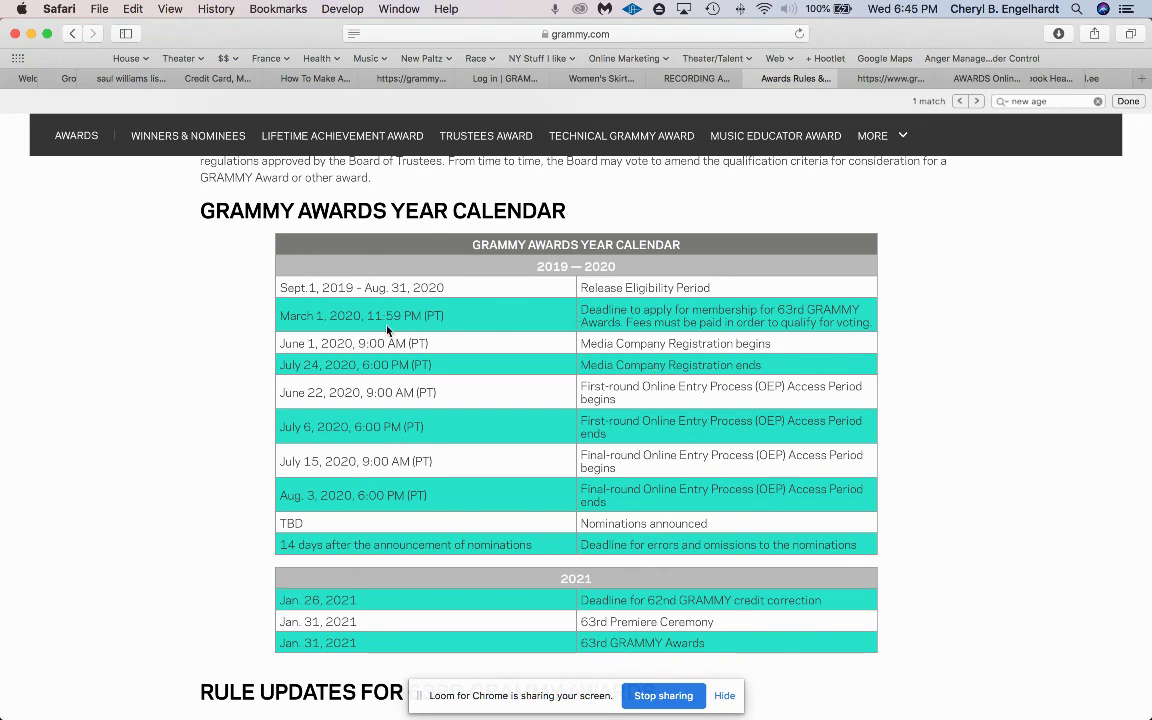
- Scroll through the Awards Year Calendar listing the 63rd GRAMMY Awards on Jan. 31, 2021
scroll(387, 331, "up", 1)
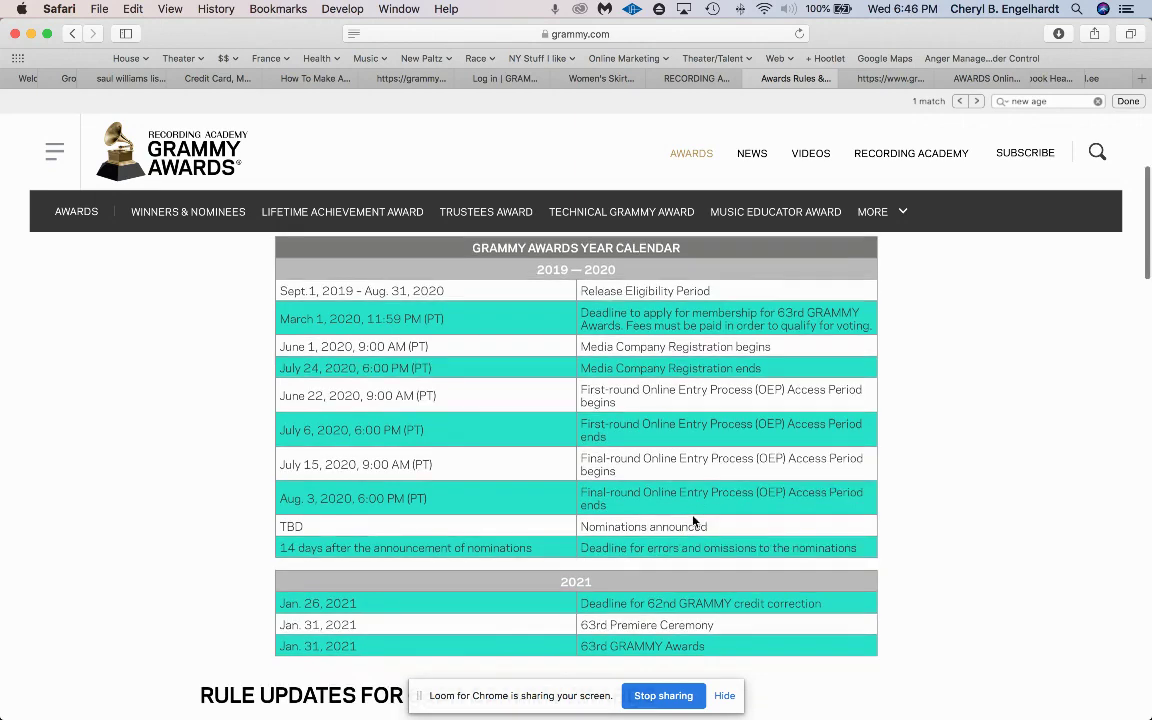
scroll(690, 530, "down", 3)
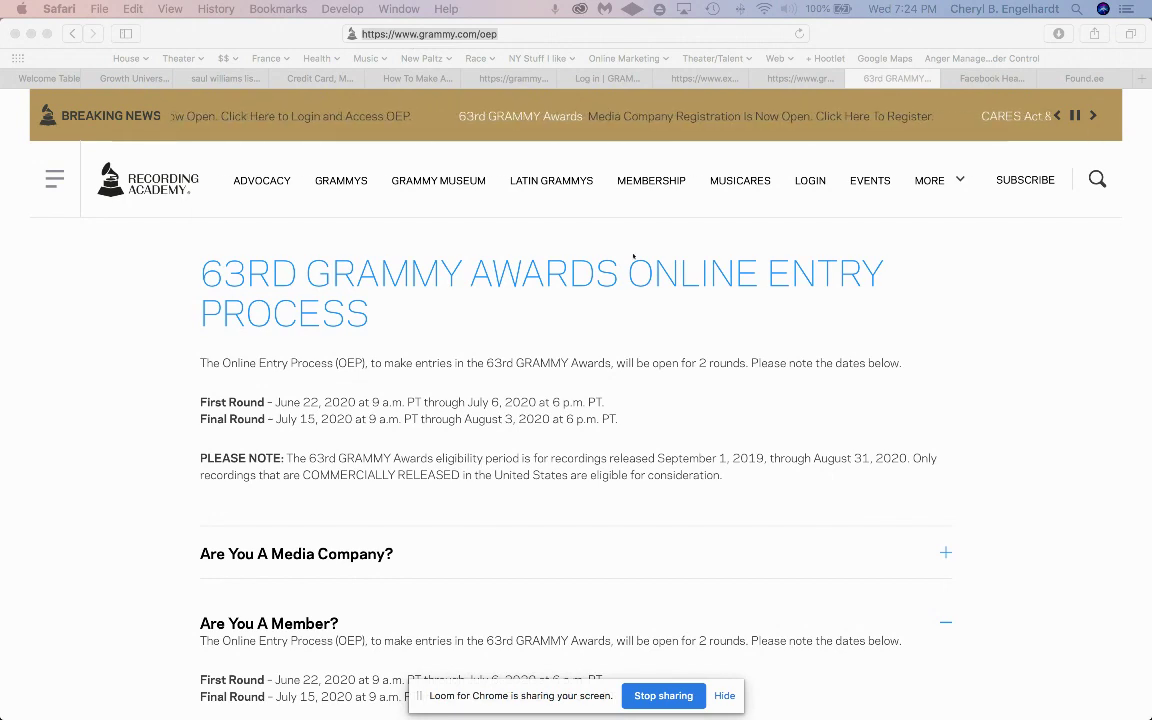
- Go to the Online Entry Process dashboard and scroll to its submissions table
scroll(667, 313, "down", 5)
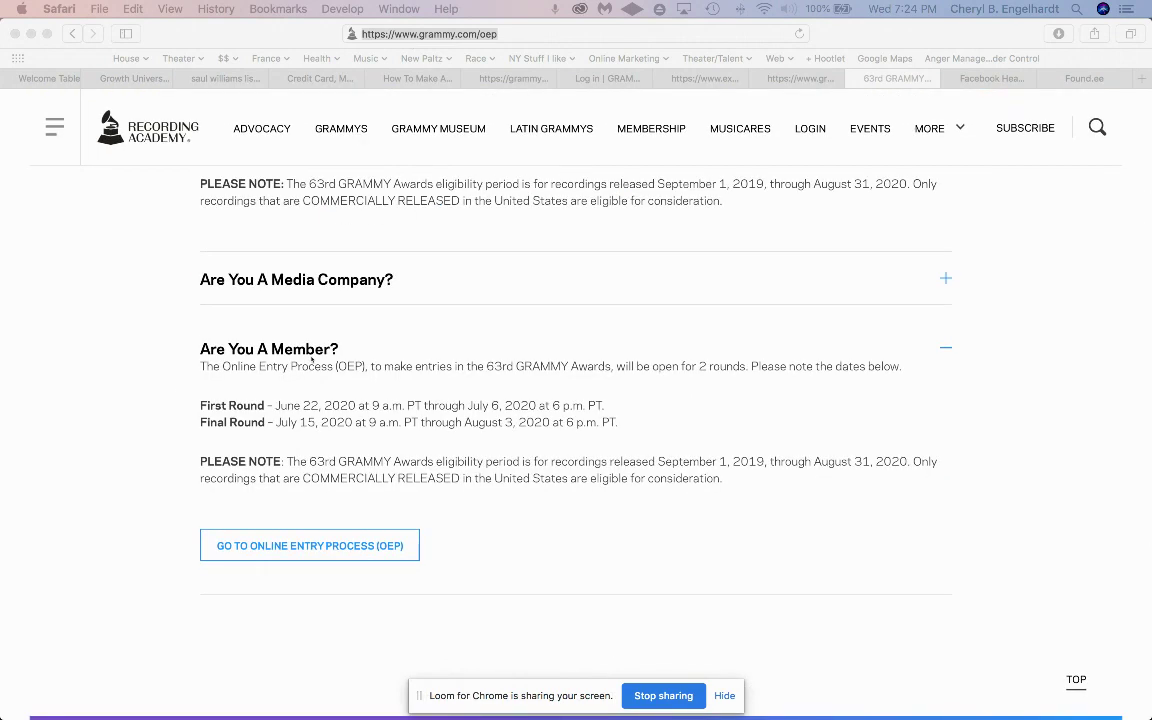
left_click(324, 556)
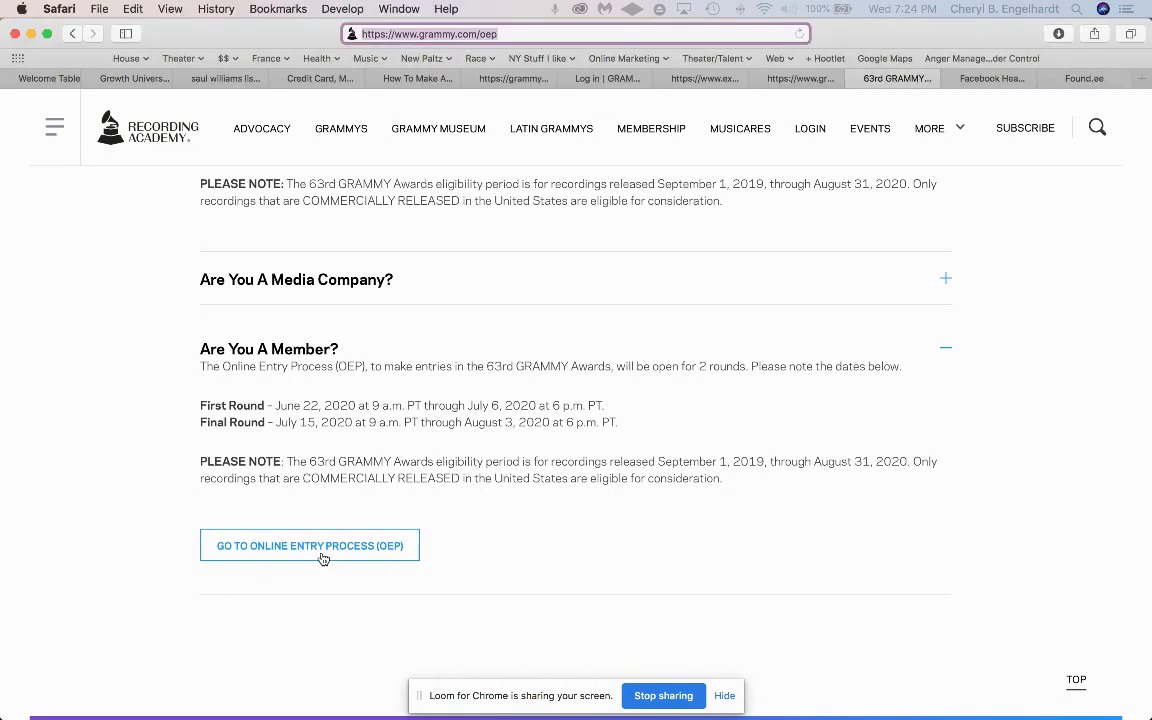
left_click(334, 555)
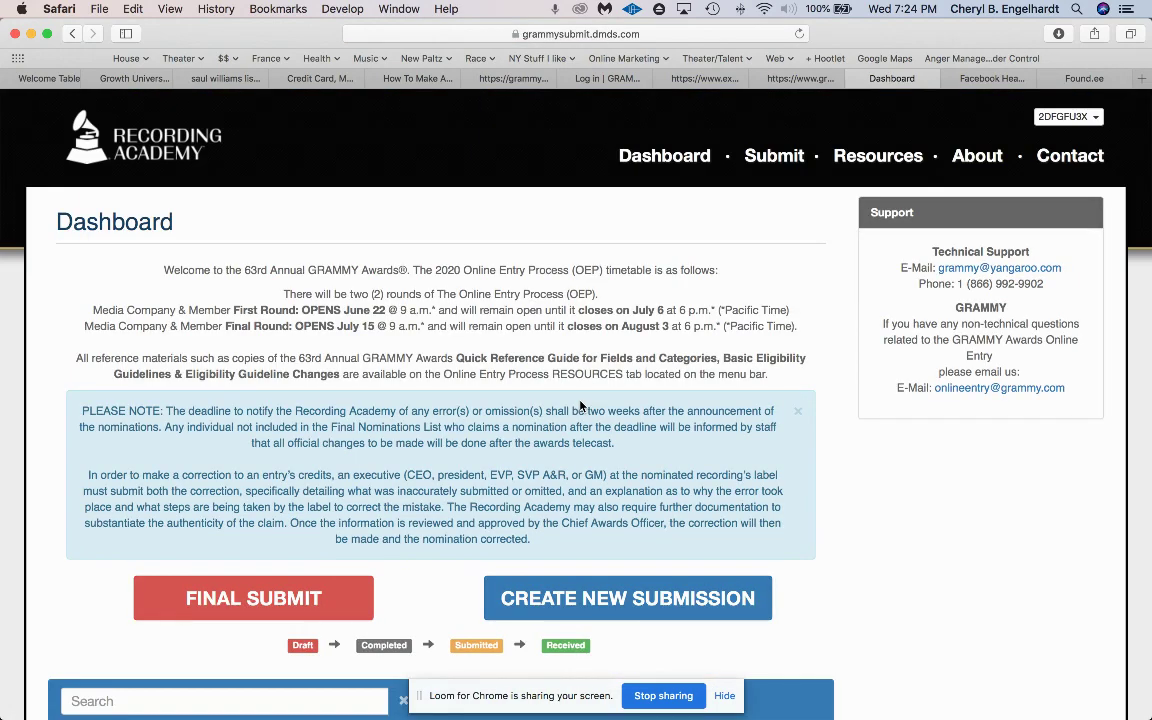
scroll(591, 469, "down", 3)
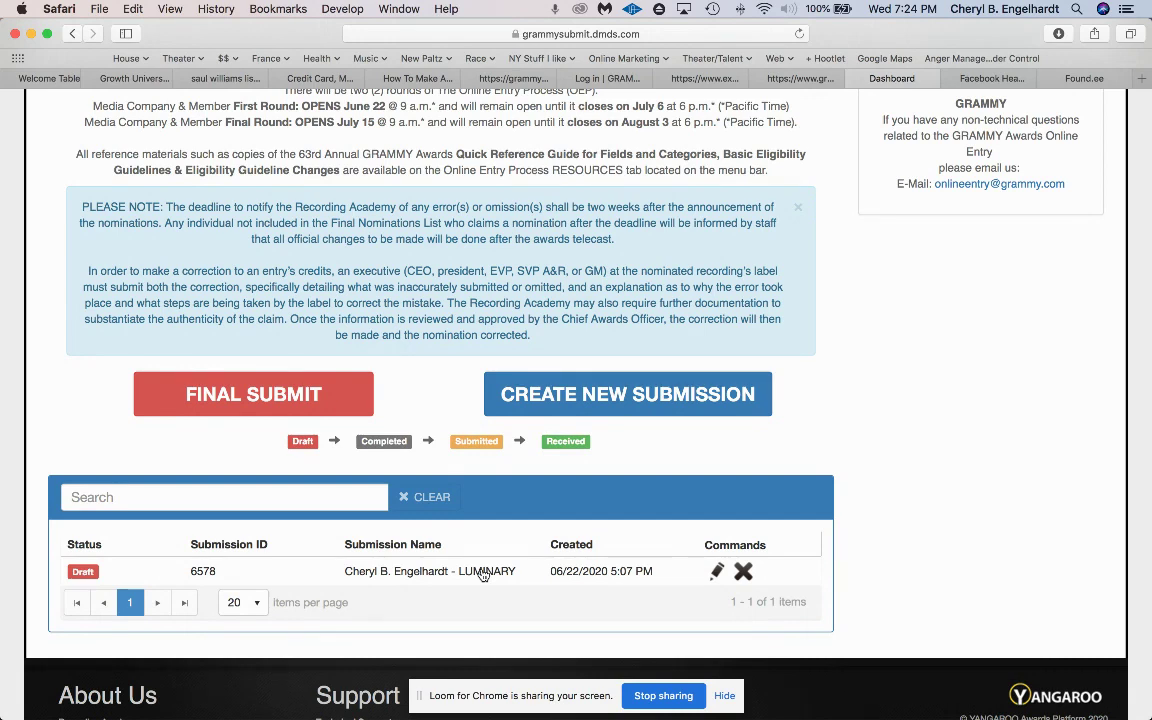
- Confirm editing the LUMINARY draft and advance past the instructions to Recording Academy Rights
left_click(716, 577)
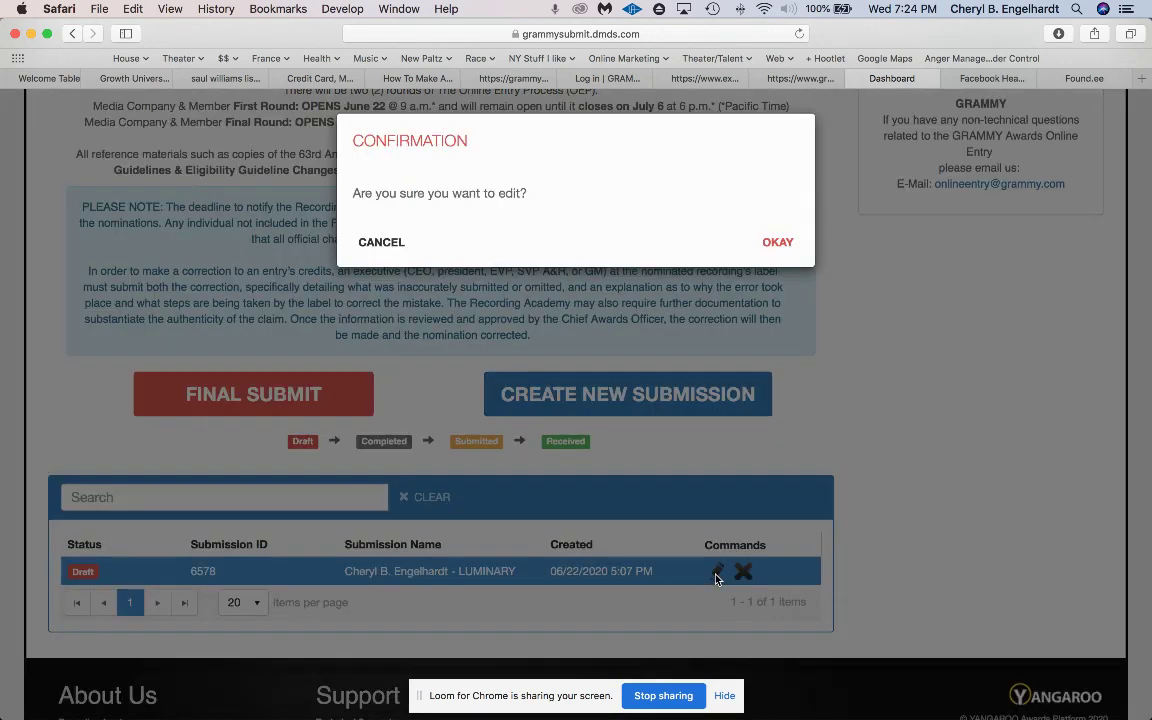
left_click(778, 243)
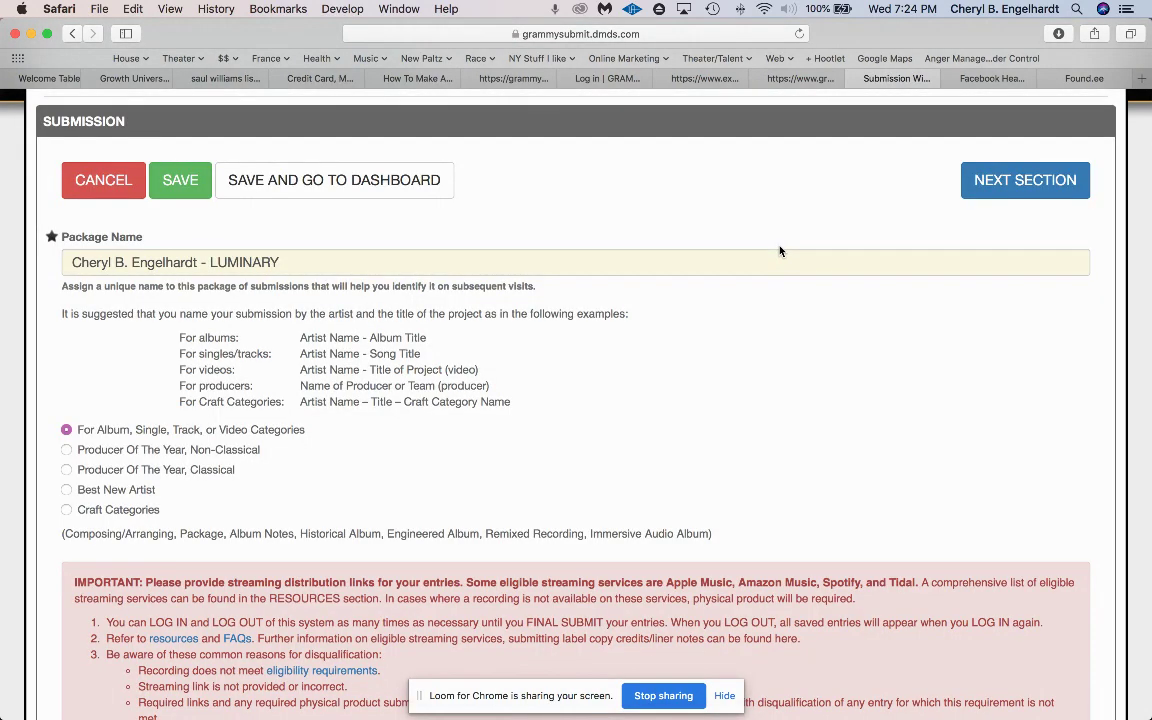
scroll(340, 275, "down", 1)
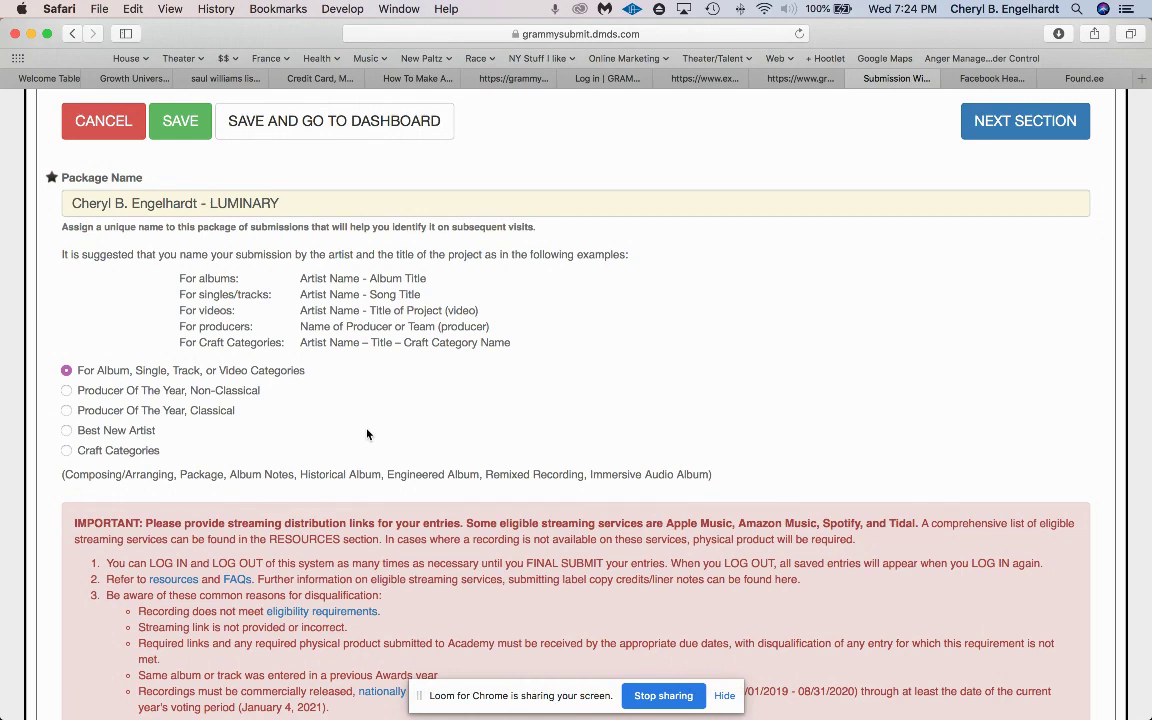
scroll(735, 460, "down", 8)
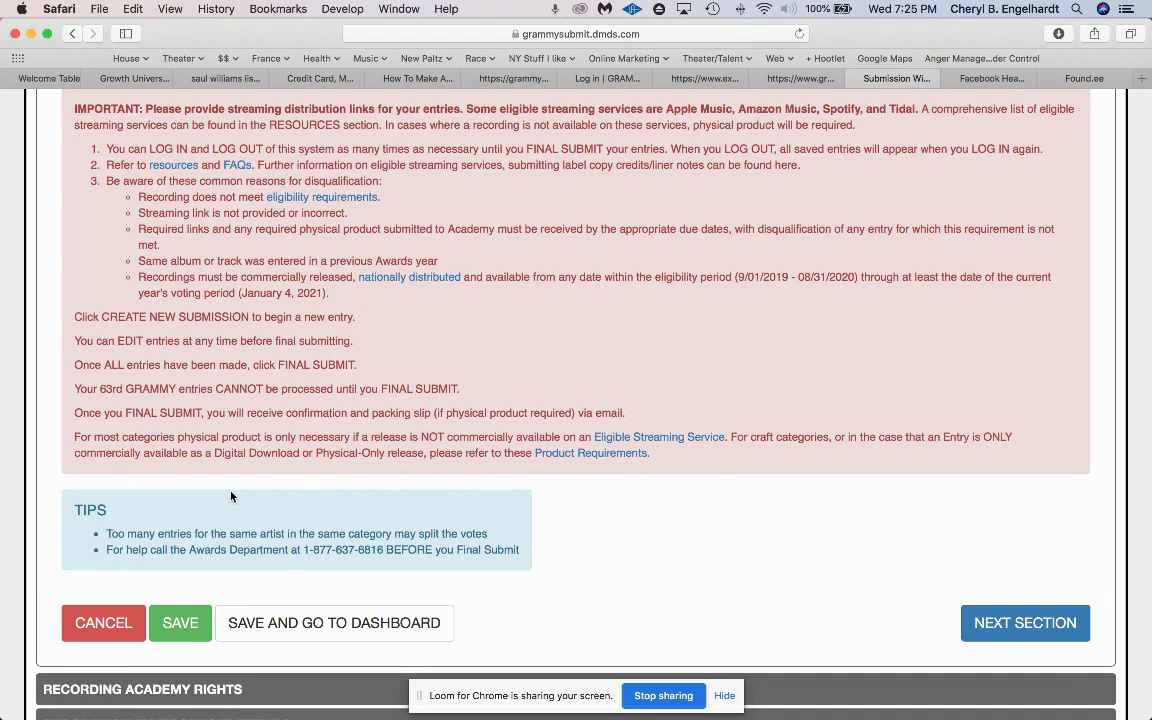
left_click(1027, 636)
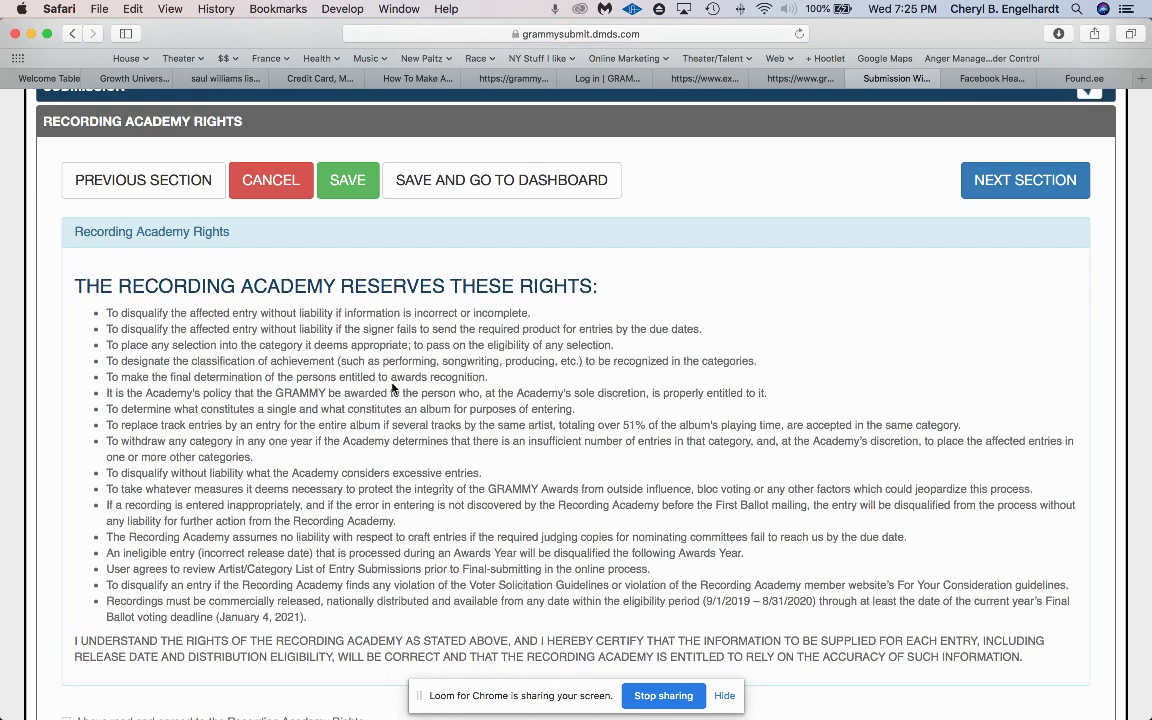
- Tick the Recording Academy Rights agreement and continue to the Recording Info section
scroll(645, 350, "down", 5)
left_click(65, 488)
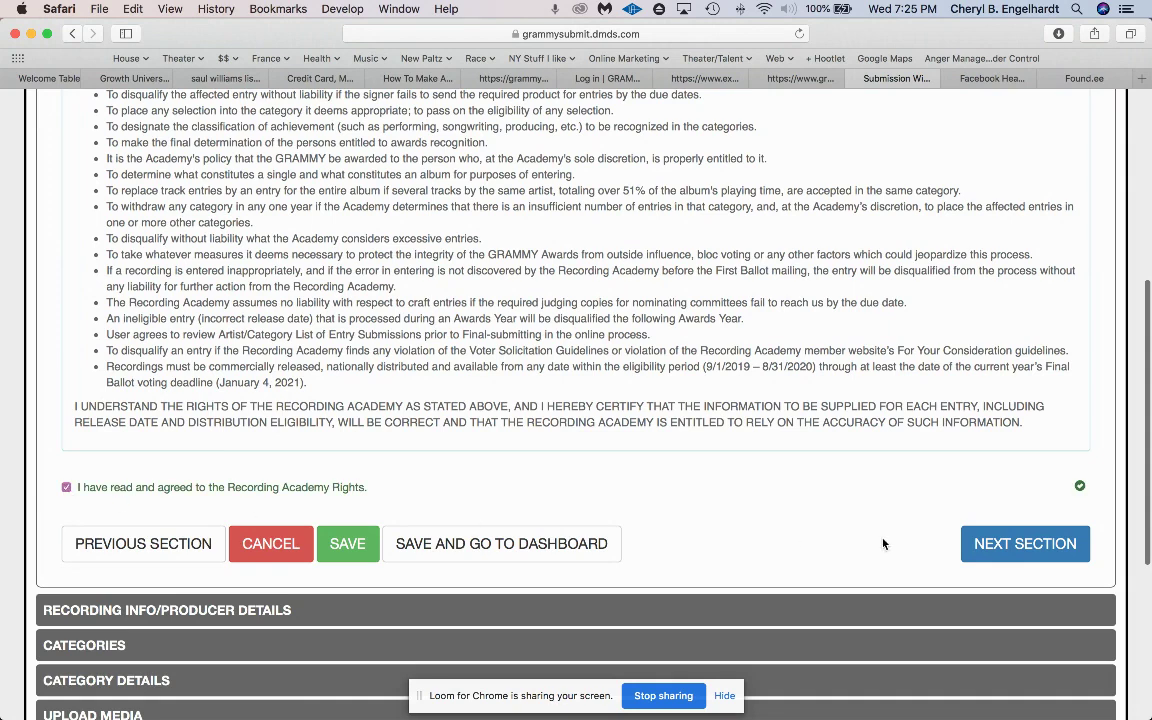
left_click(1023, 545)
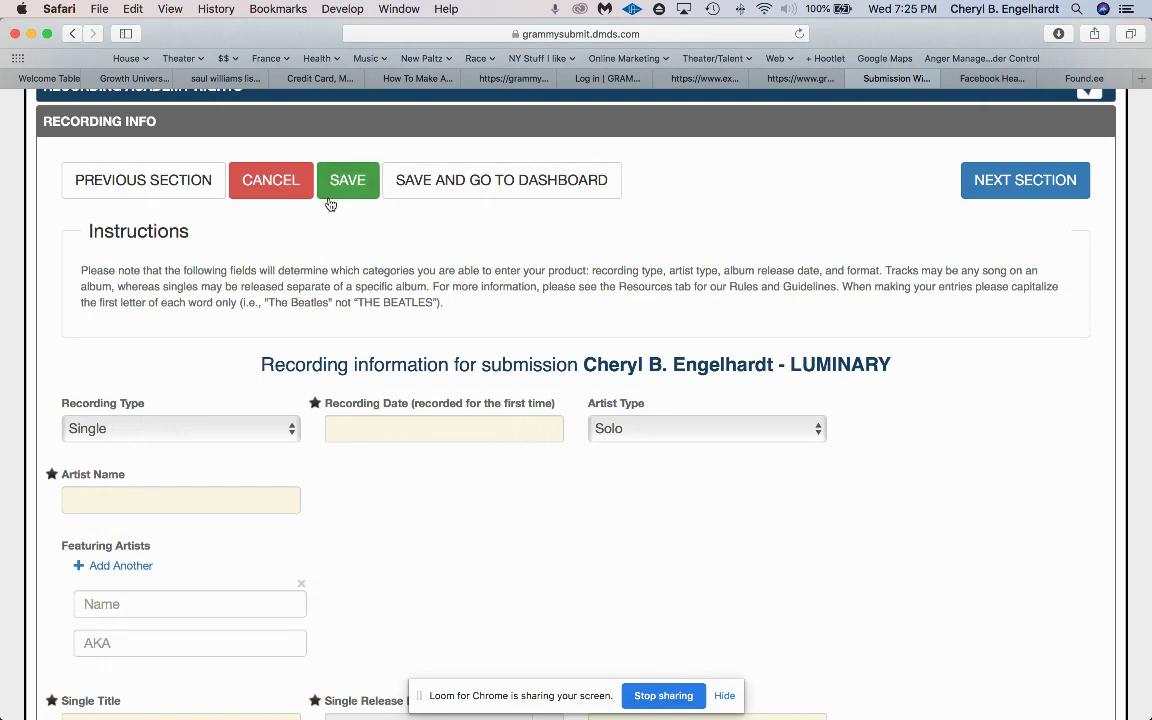
- Set Recording Type to Album and Recording Date to 'August 2019'
left_click(228, 430)
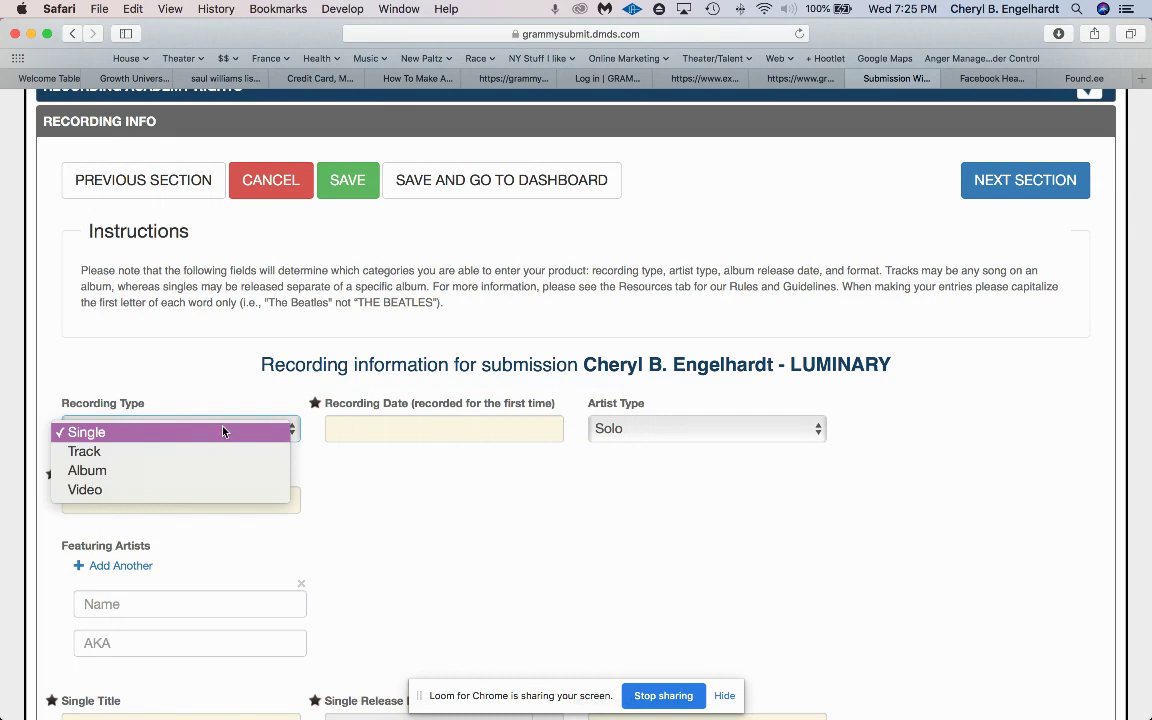
left_click(188, 471)
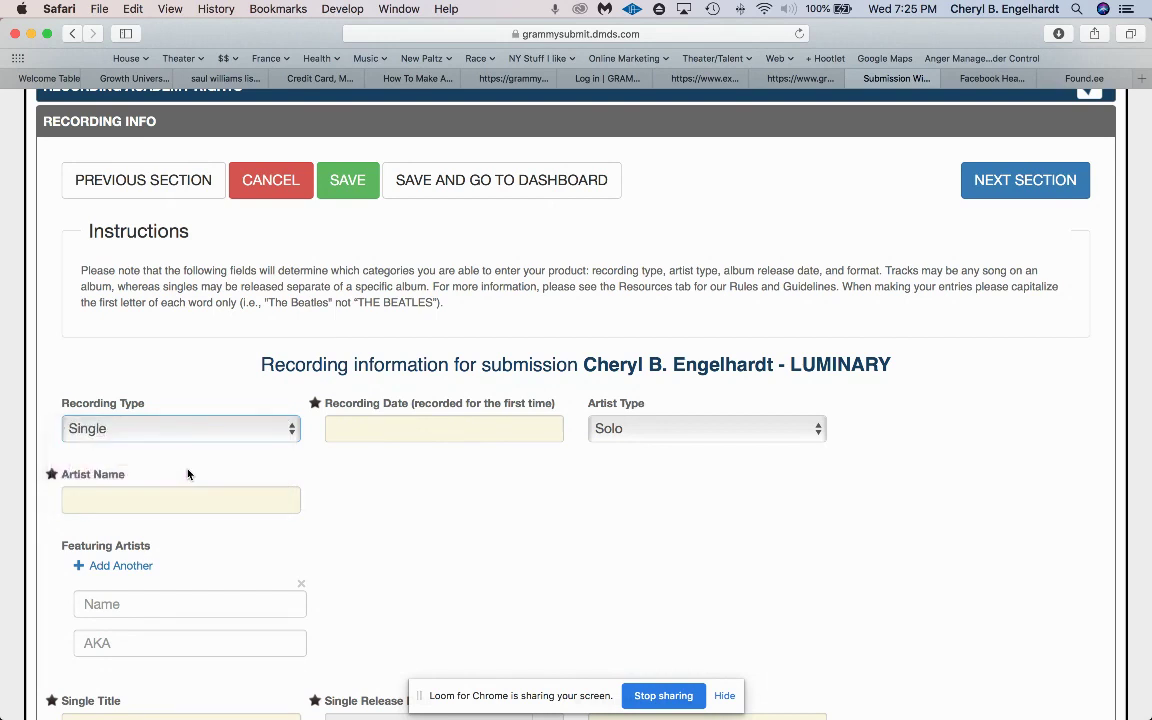
left_click(377, 428)
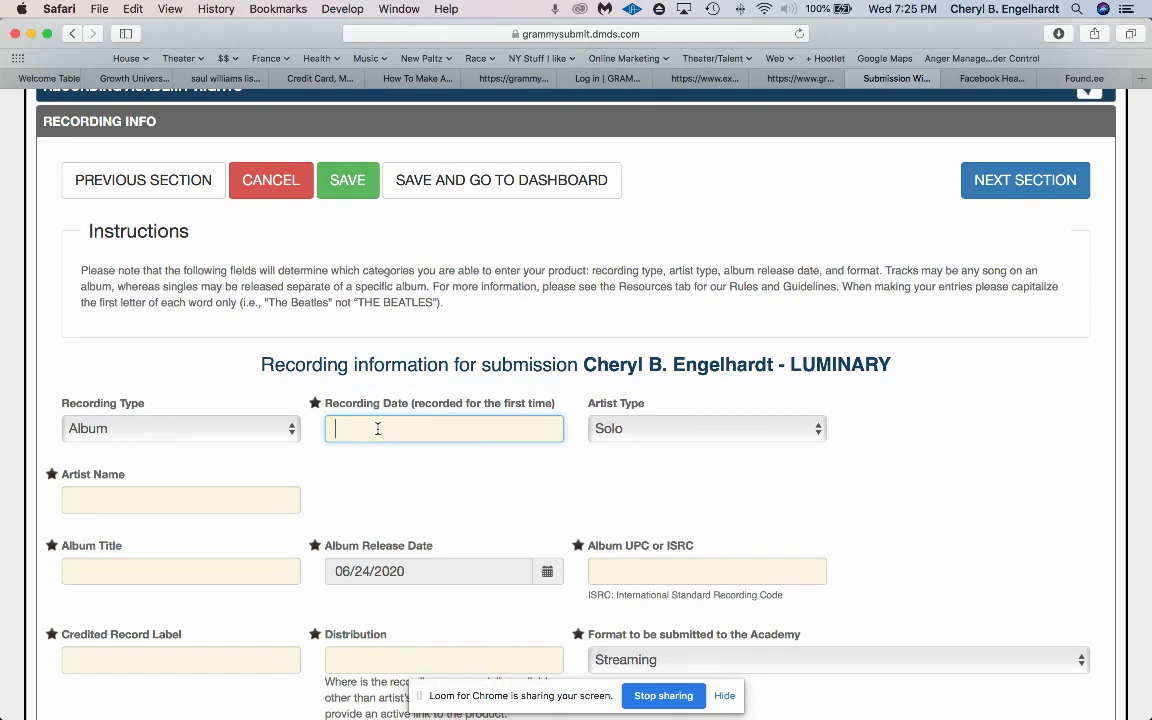
type("August 2019")
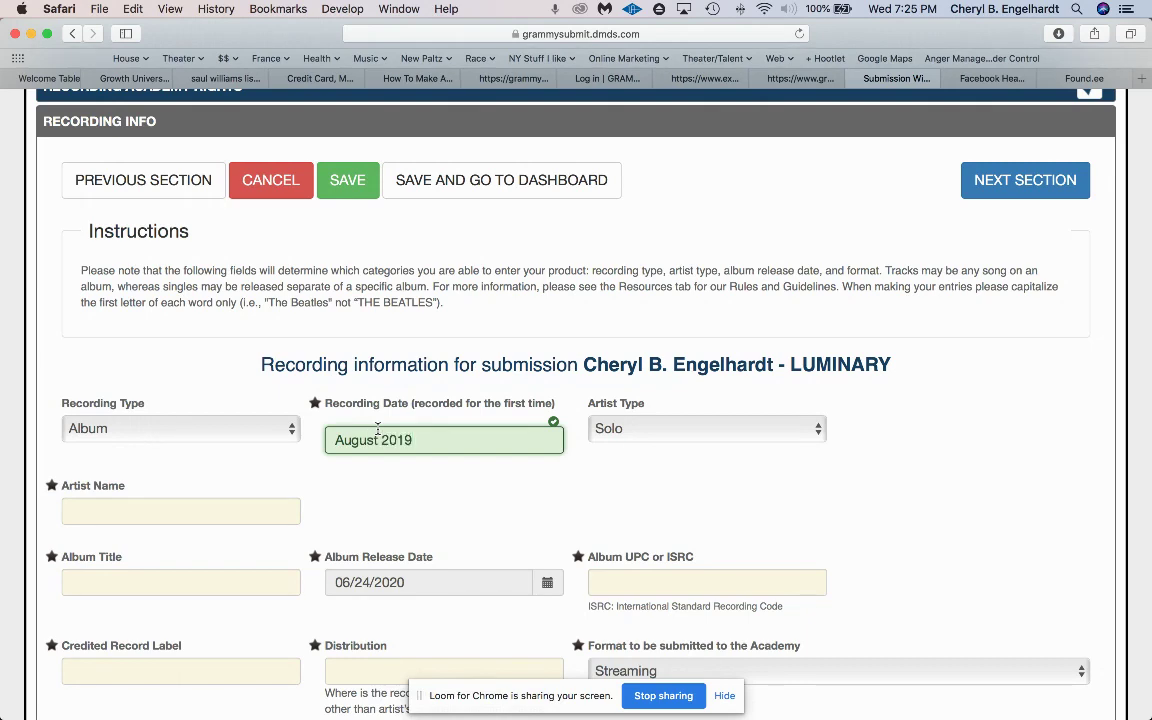
- Keep Artist Type as Solo, enter the artist's name, and set Album Title to 'Luminary'
left_click(686, 428)
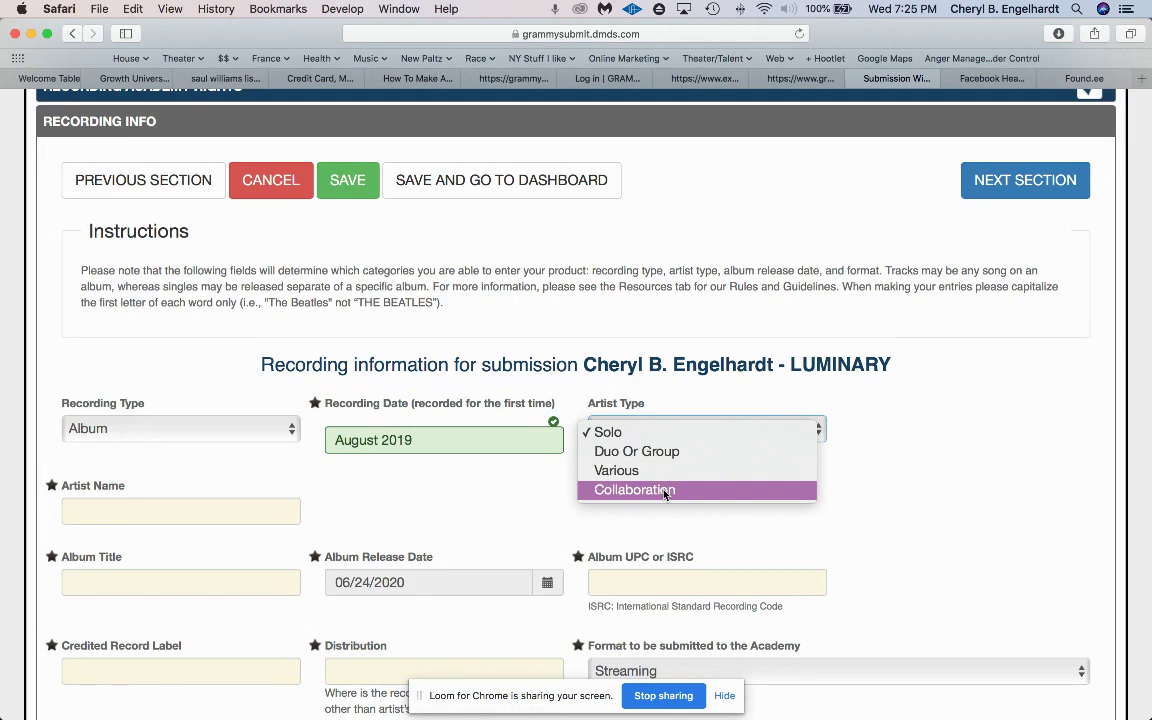
left_click(610, 432)
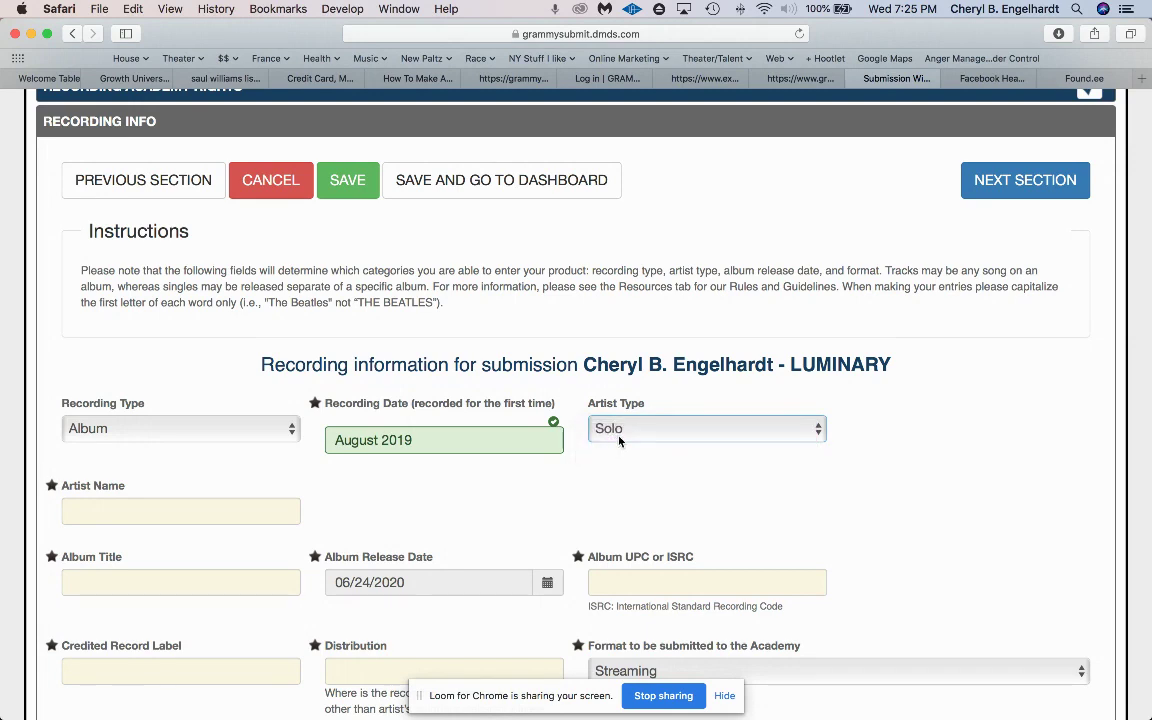
left_click(99, 511)
type("Cheryl B. Engelhardt")
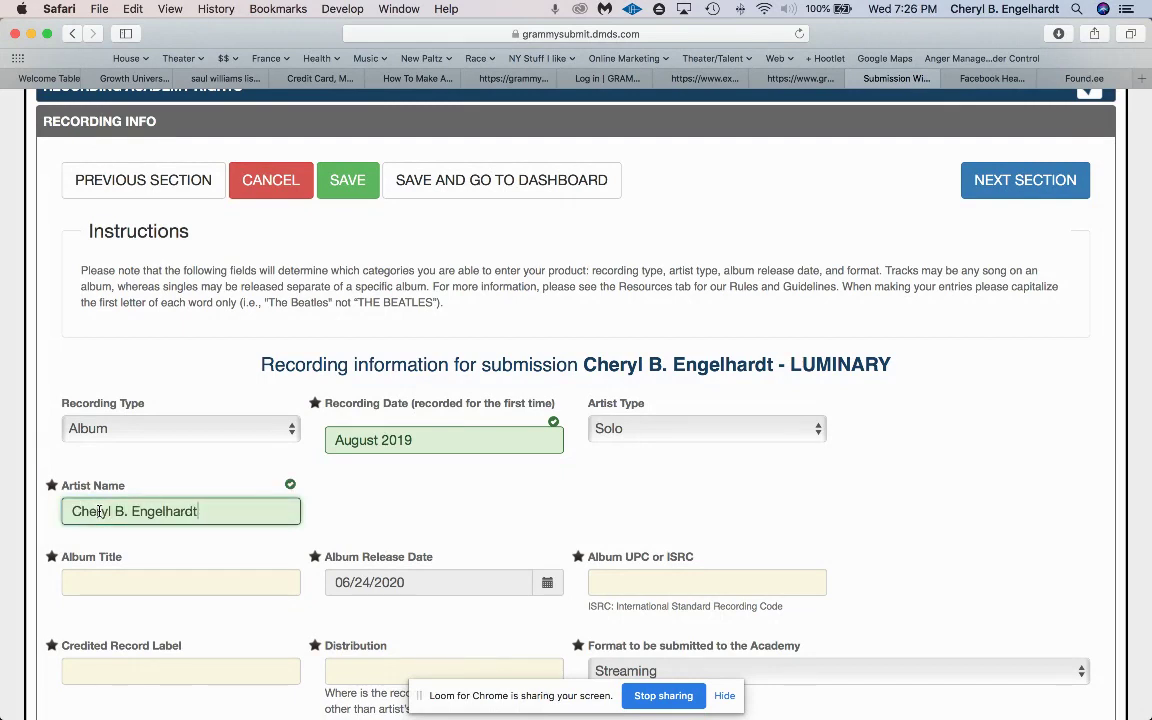
key("Tab")
type("Luminary")
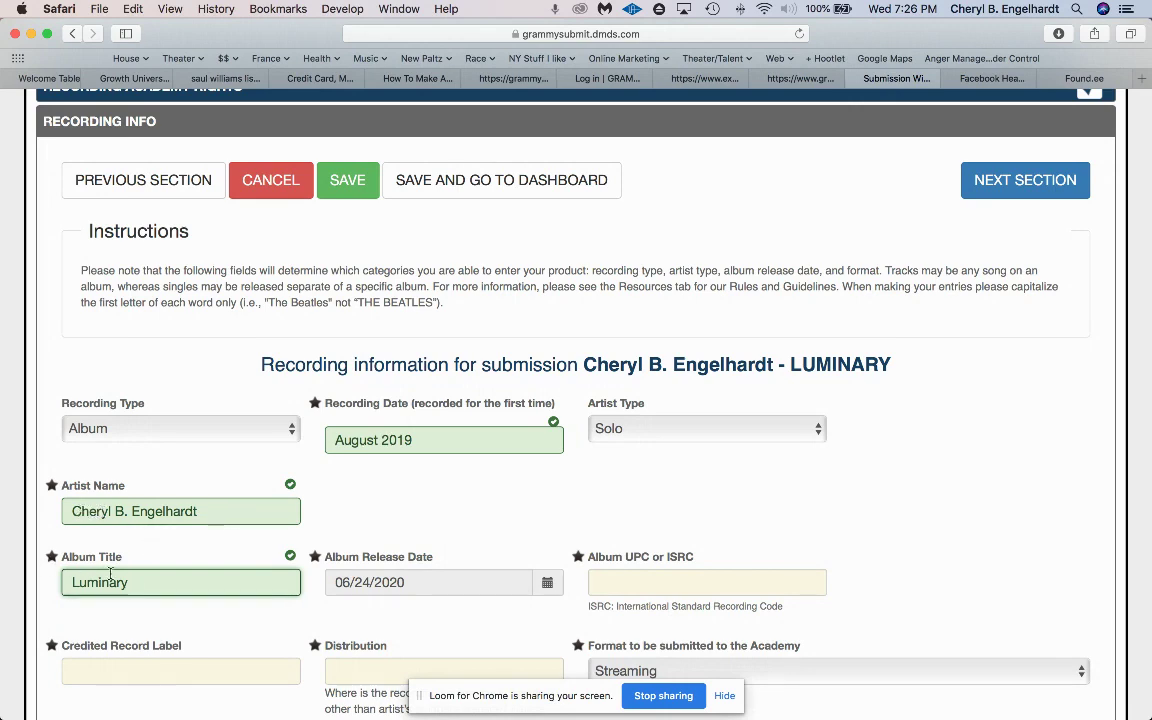
- Set the Album Release Date to February 7, 2020 using the calendar picker
left_click(430, 584)
left_click(554, 584)
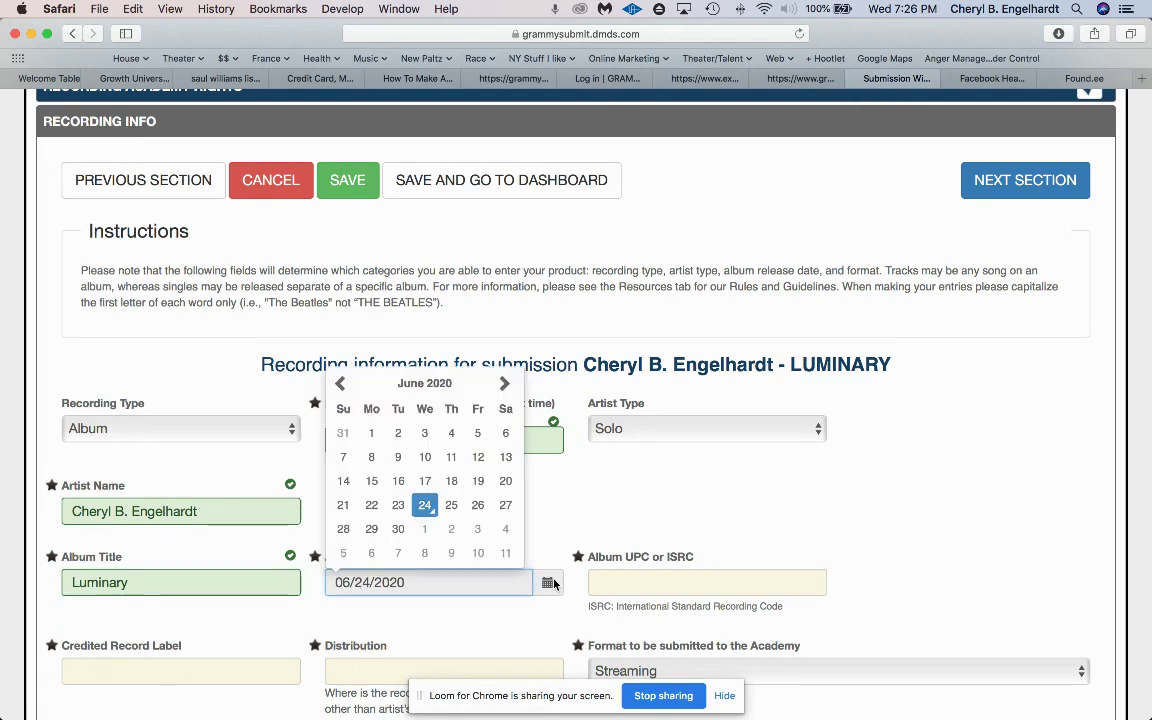
left_click(341, 385)
left_click(342, 386)
left_click(341, 385)
left_click(341, 385)
left_click(476, 459)
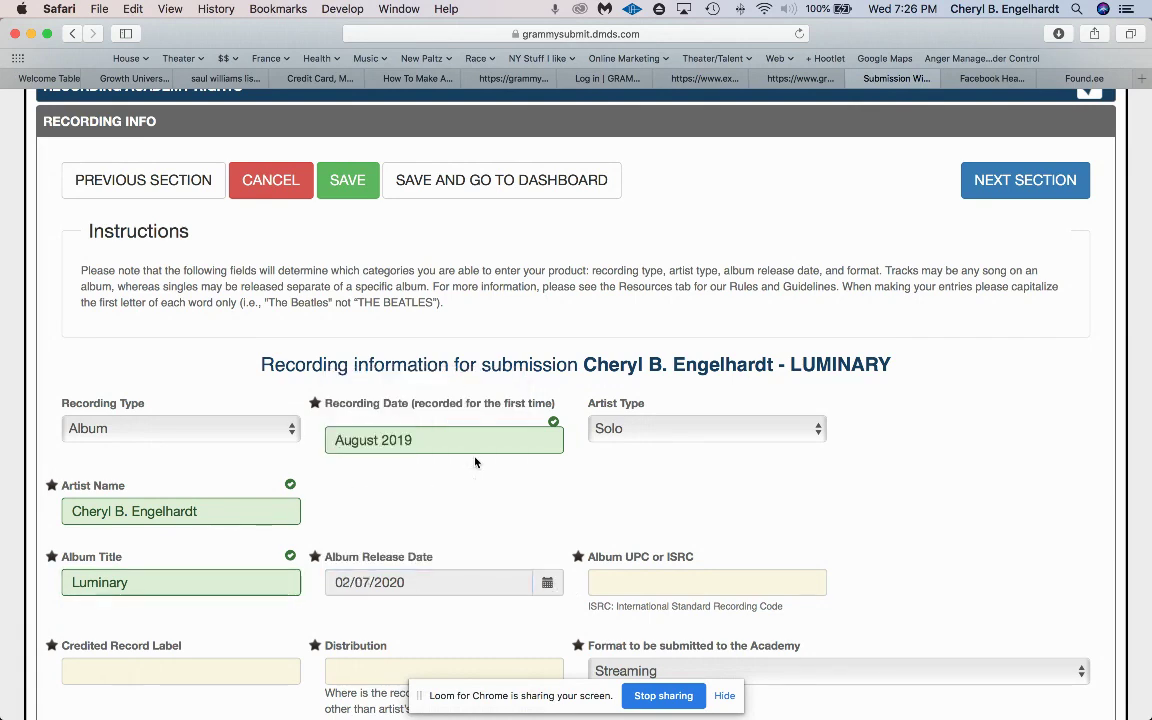
left_click(632, 586)
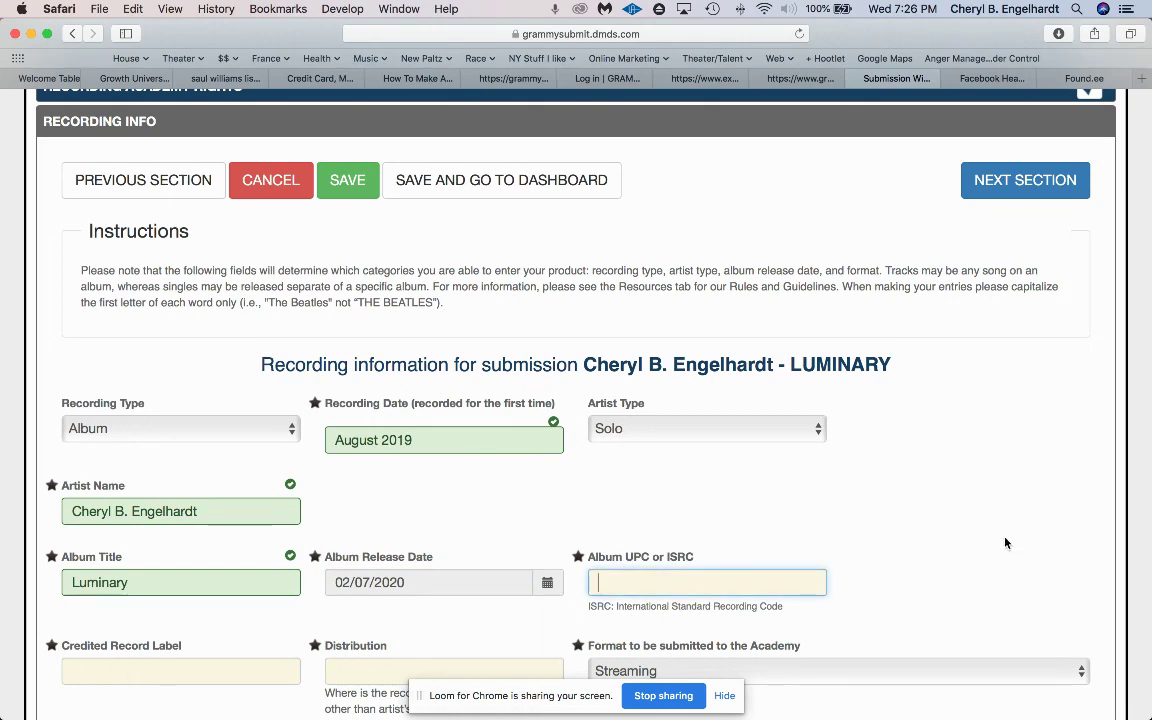
- Enter label 'Independent', keep Streaming format, and set distribution to 'Spotify, iTunes, Amazon'
scroll(1047, 533, "down", 3)
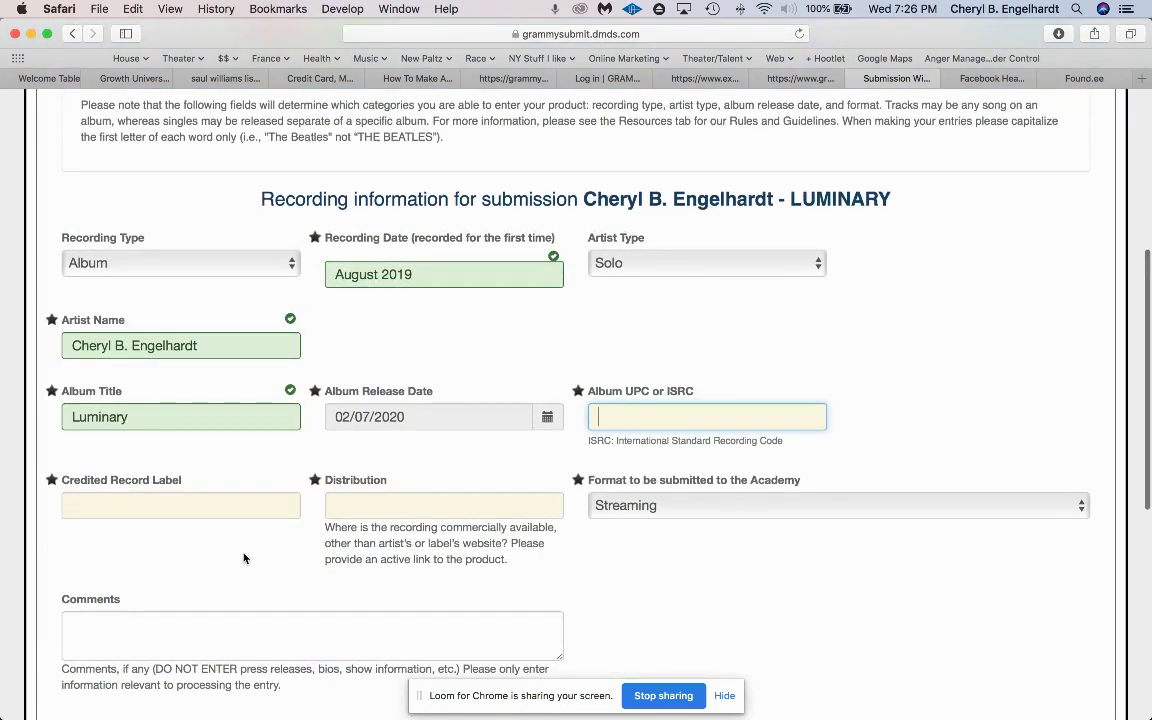
left_click(128, 514)
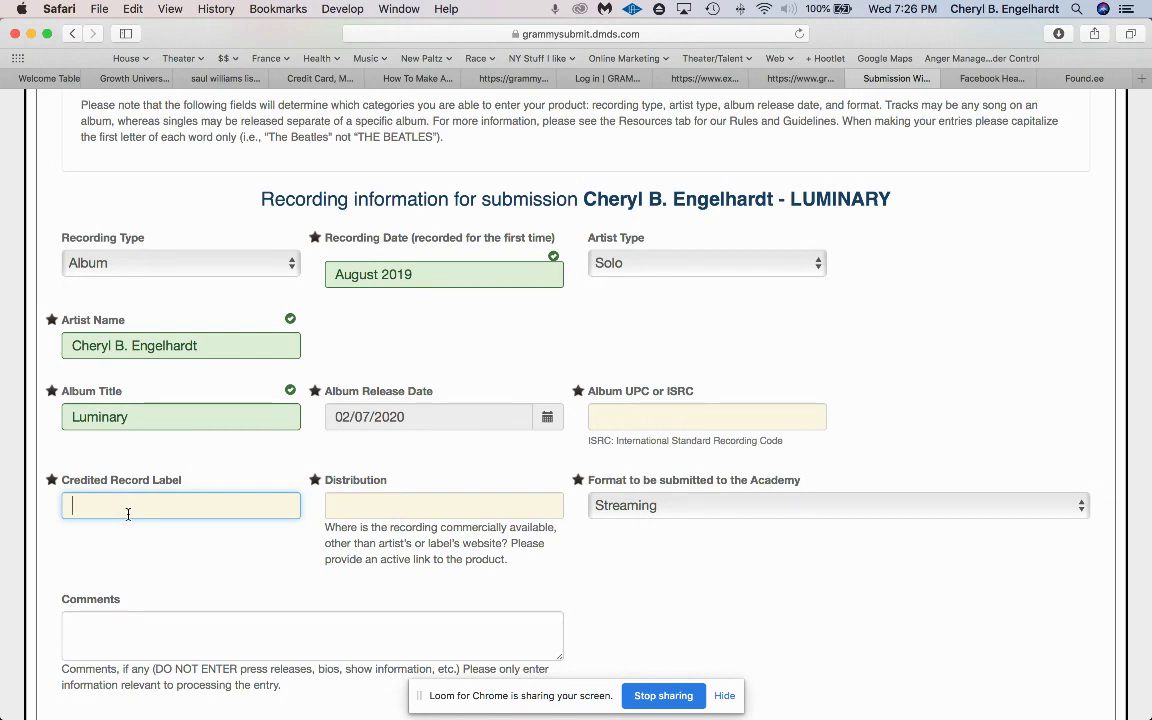
type("Indepe")
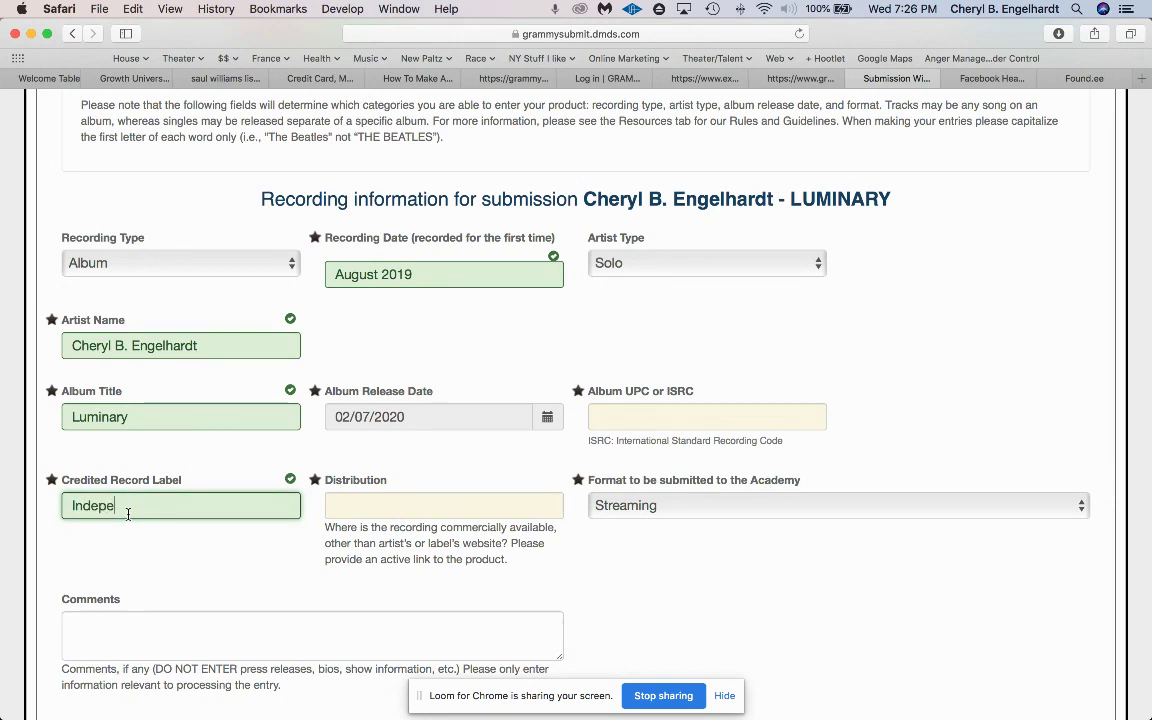
type("ndent")
left_click(447, 509)
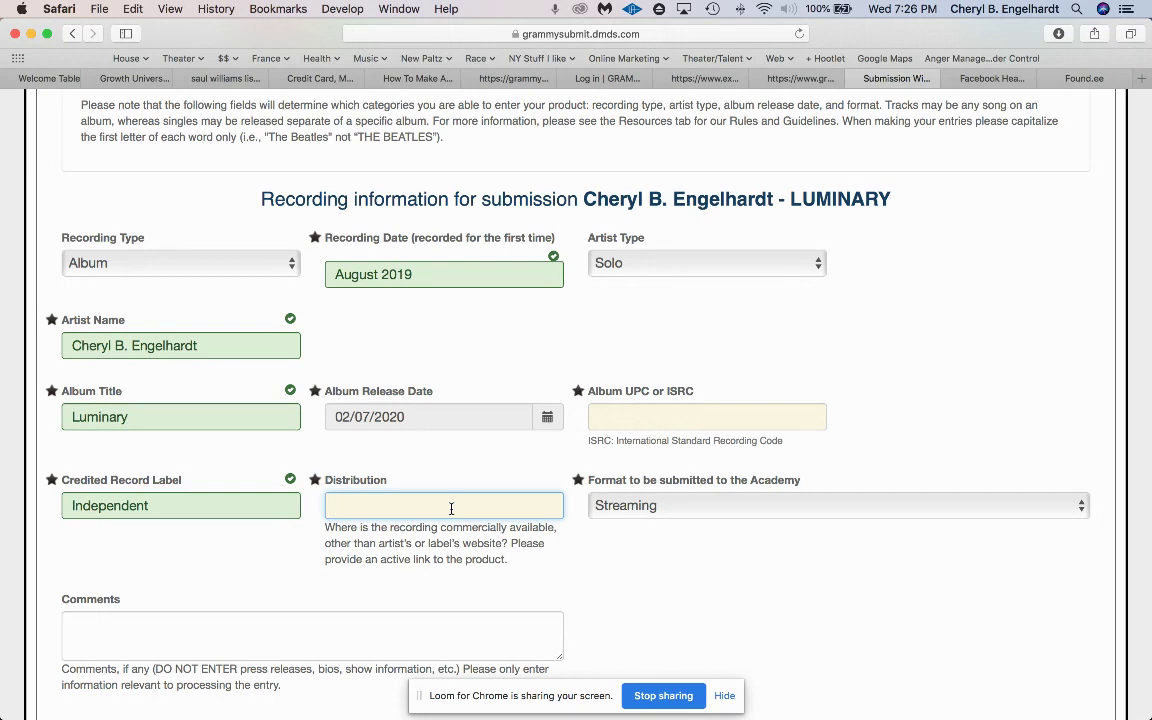
left_click(690, 509)
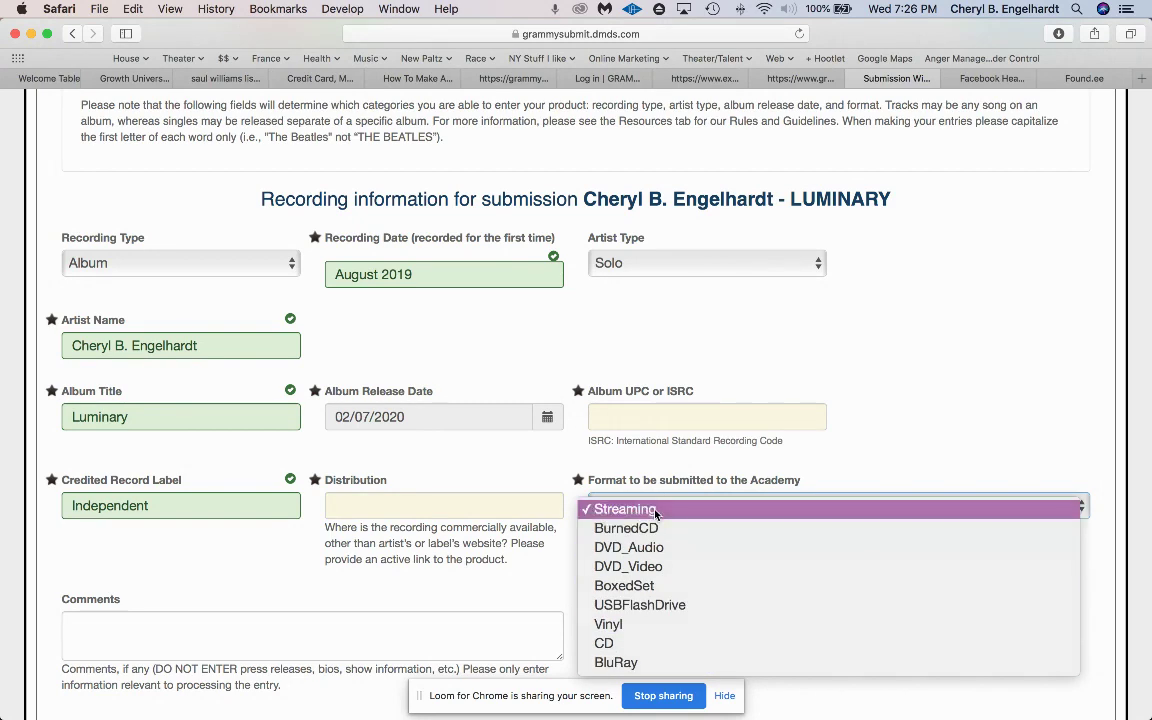
left_click(655, 511)
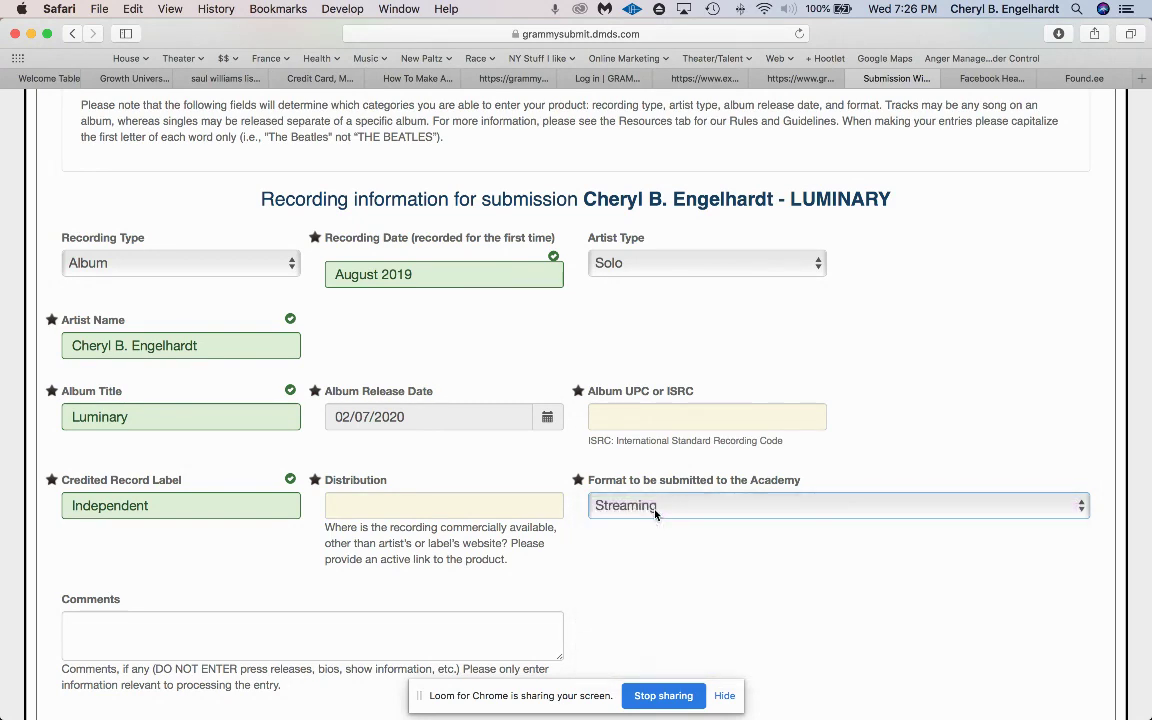
left_click(528, 510)
type("Spotify")
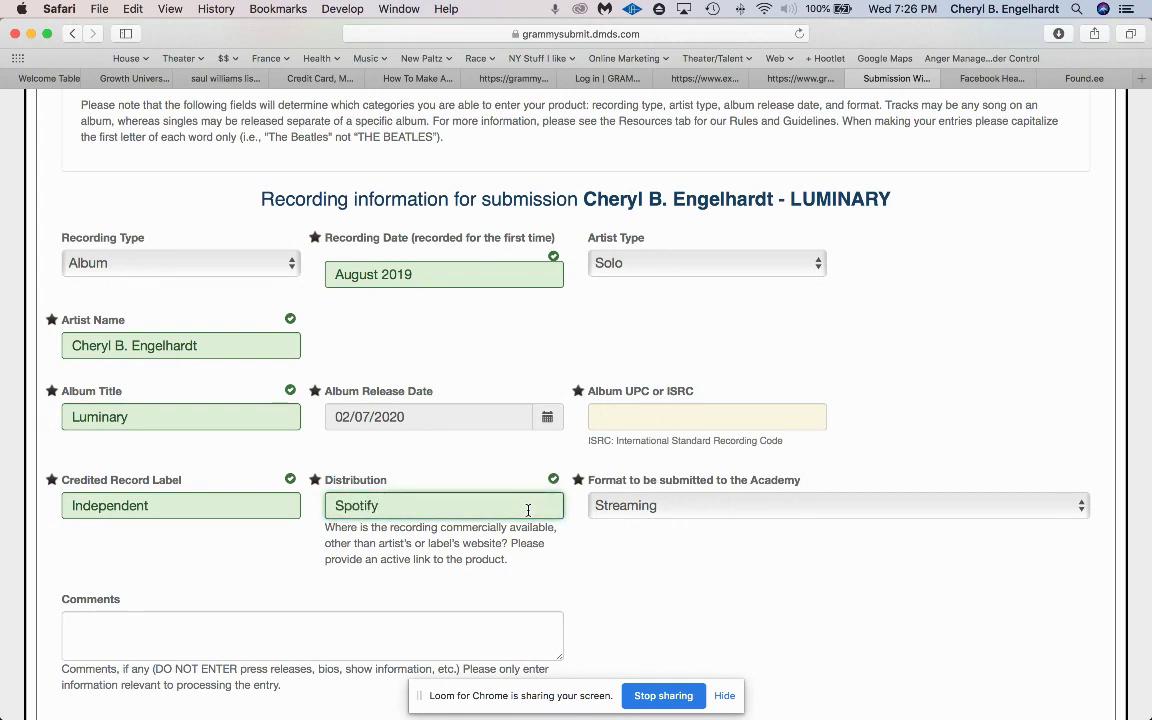
type(", iTunes, Amazon")
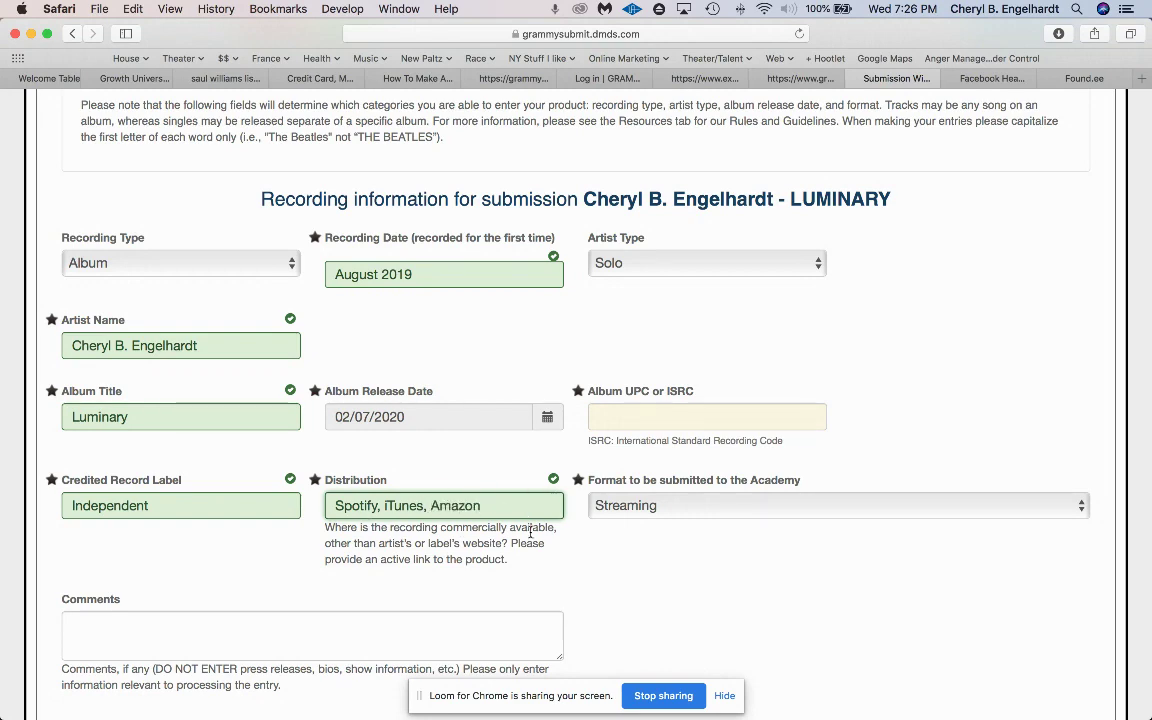
scroll(216, 496, "down", 3)
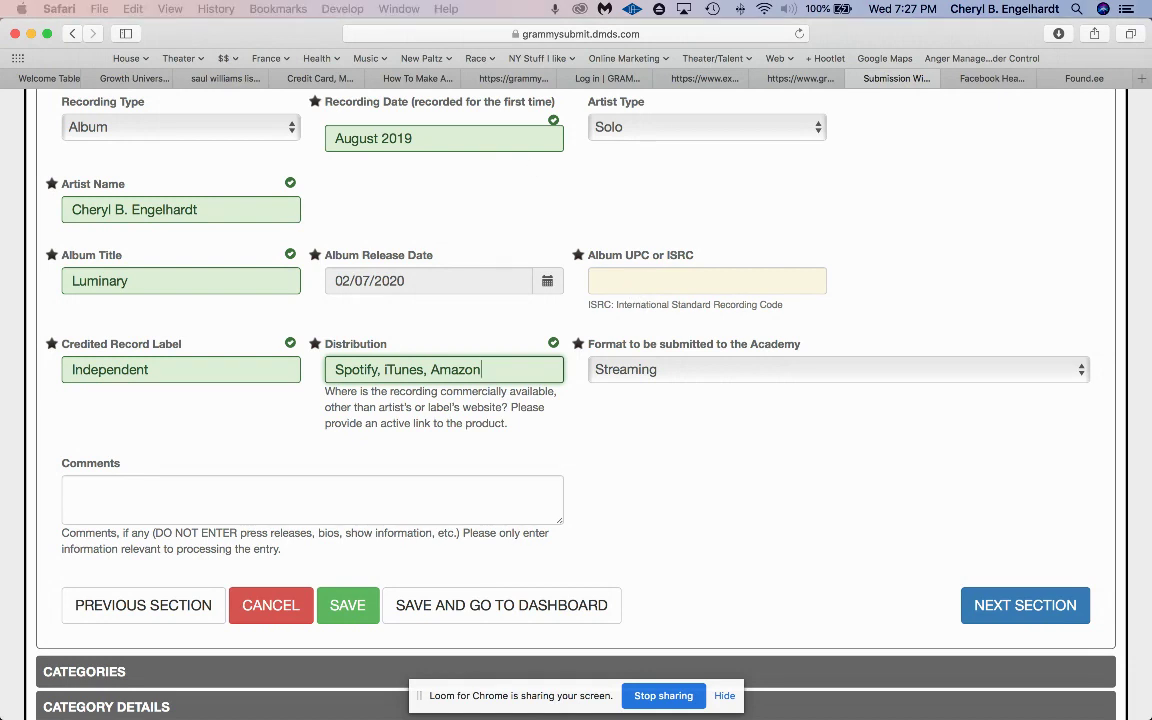
key("super+grave")
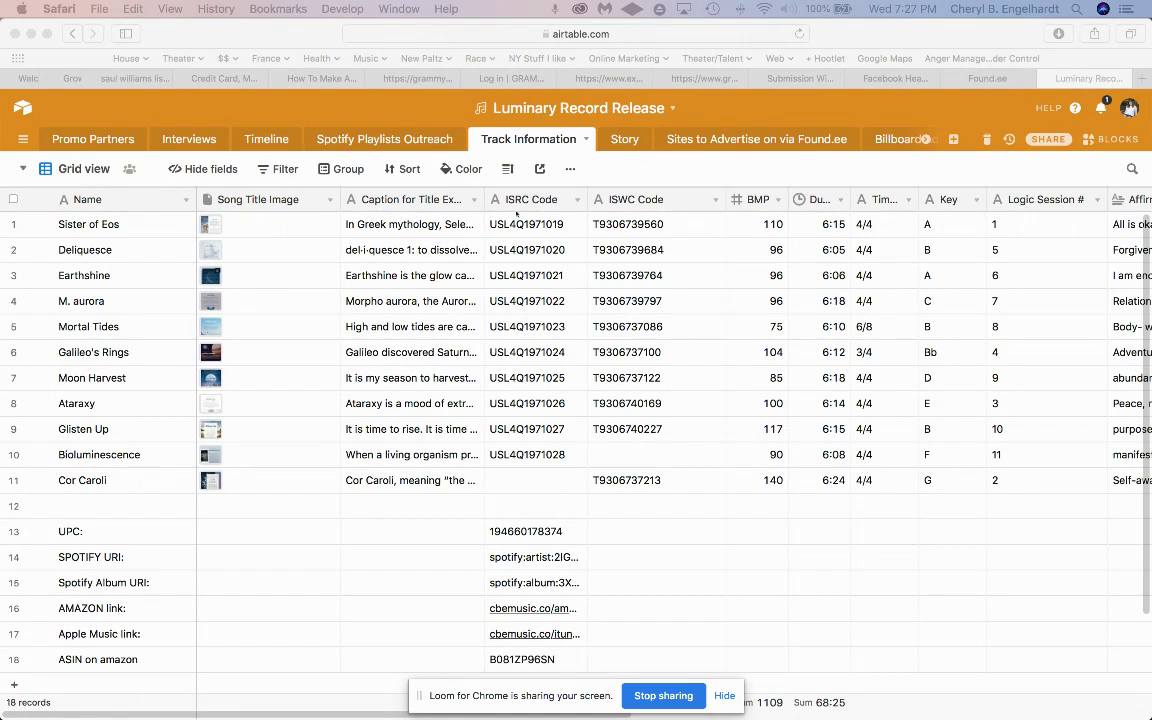
scroll(669, 262, "right", 7)
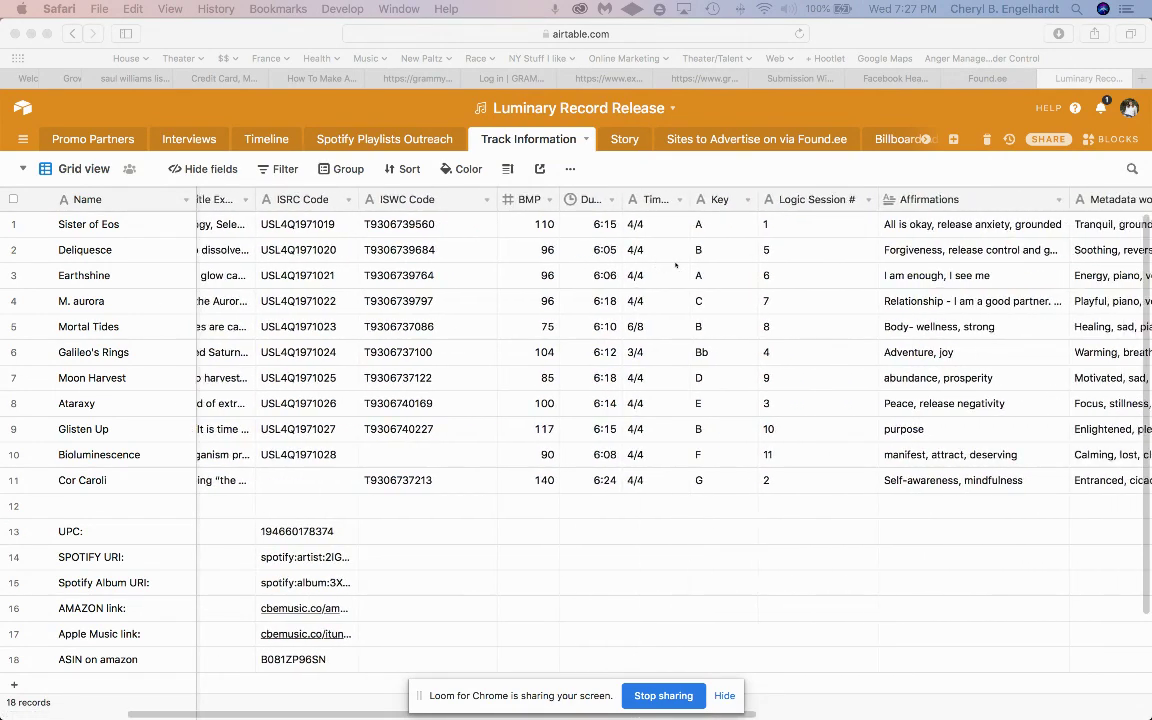
scroll(476, 243, "right", 3)
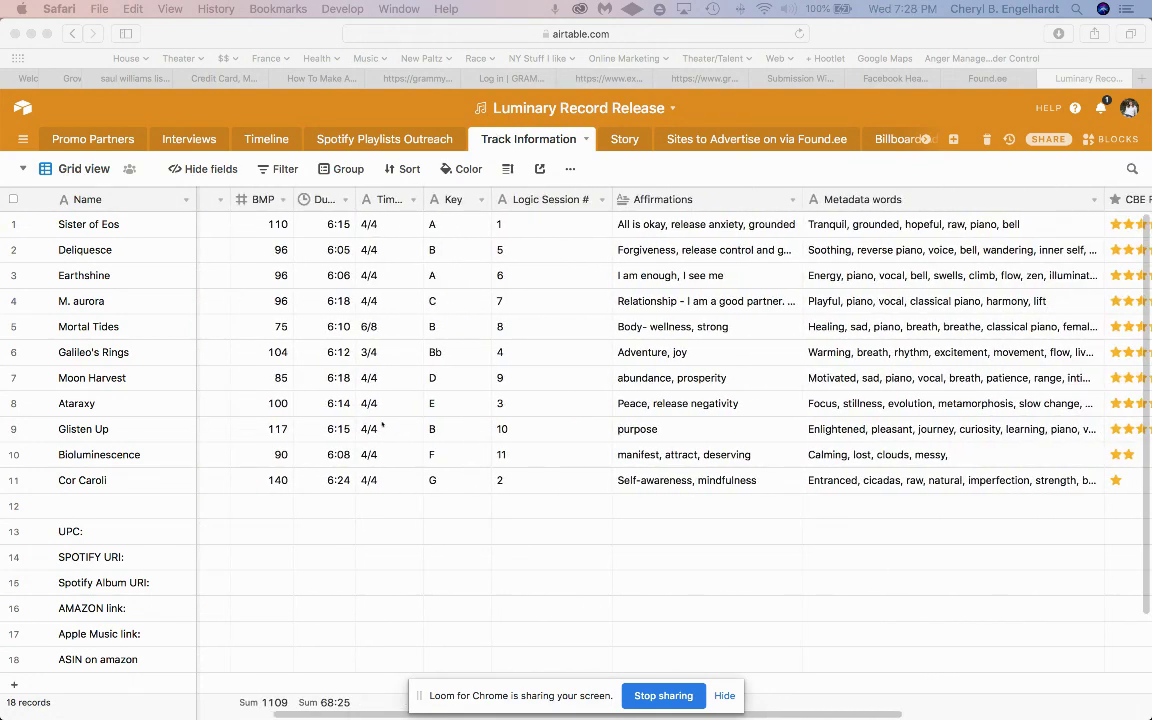
scroll(681, 352, "right", 9)
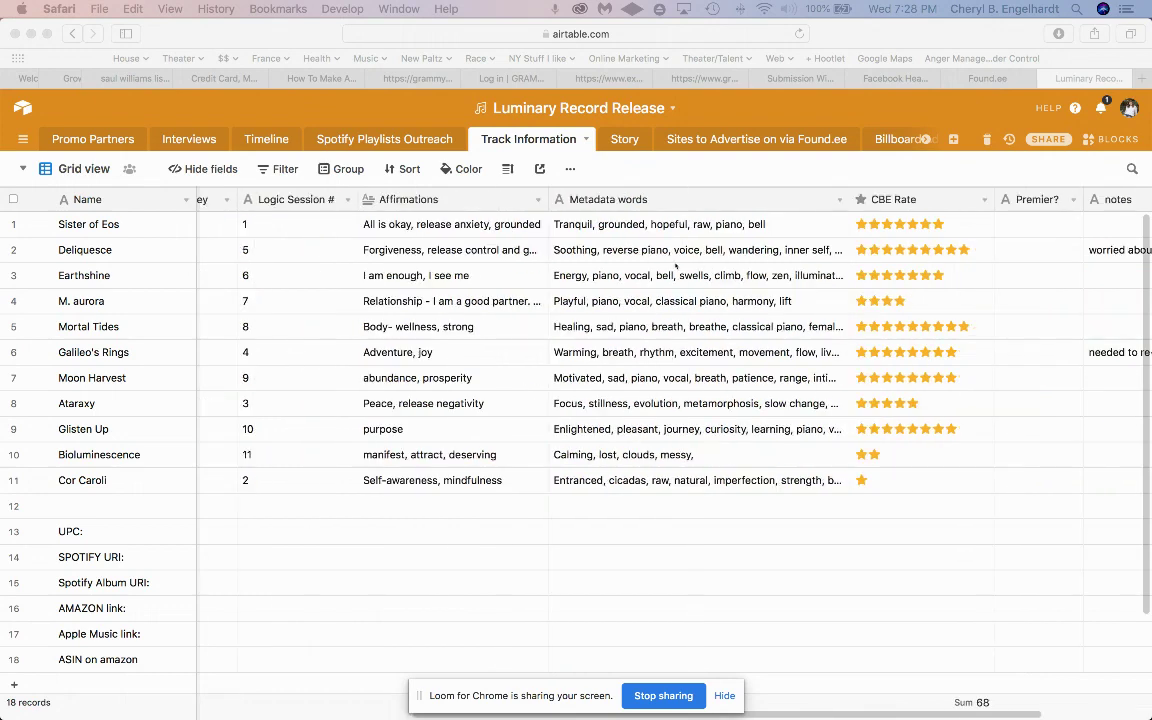
scroll(740, 280, "left", 1)
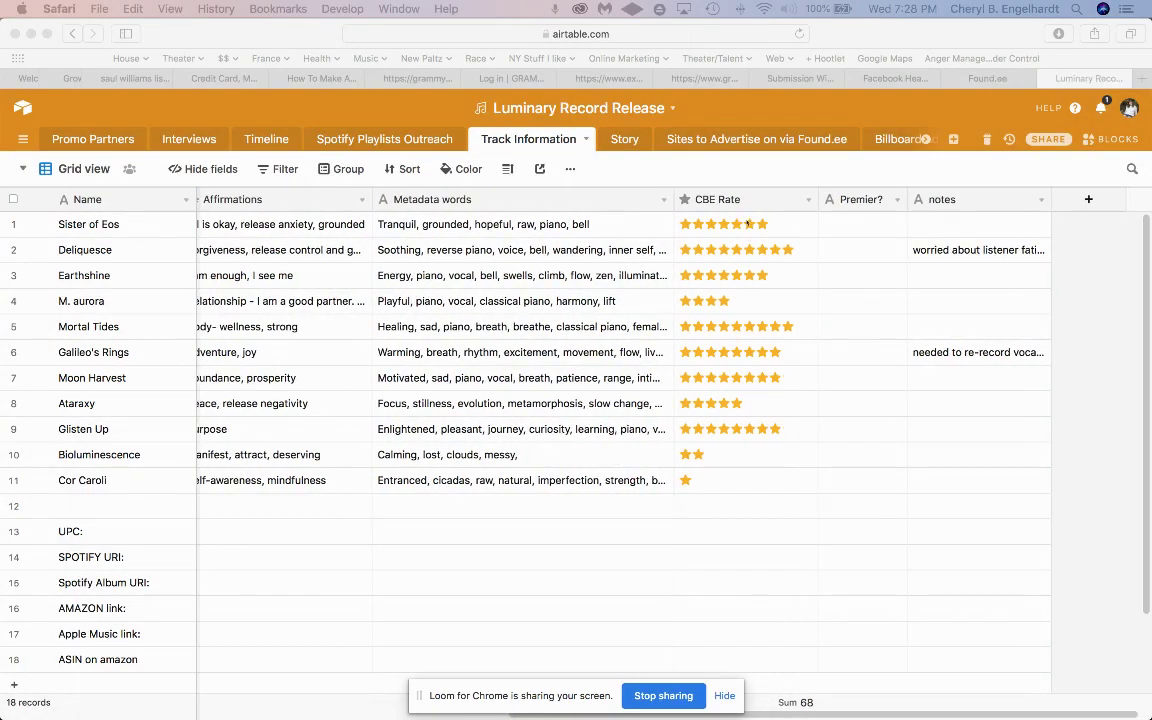
scroll(733, 326, "left", 20)
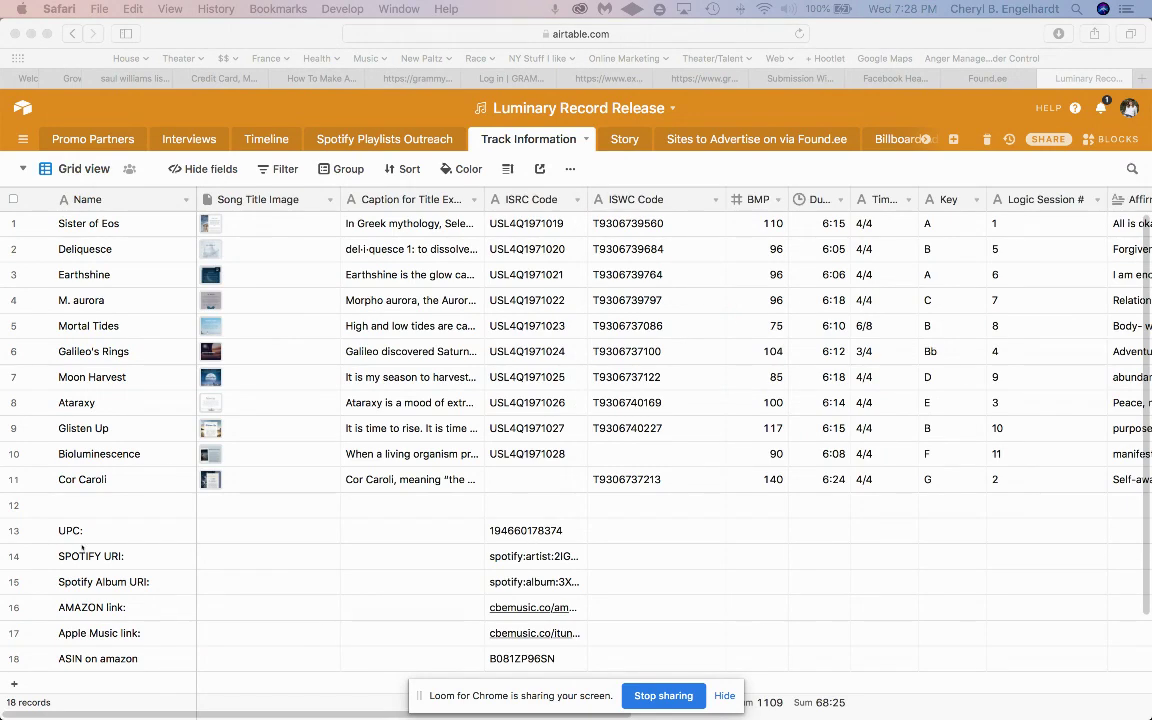
scroll(80, 612, "down", 1)
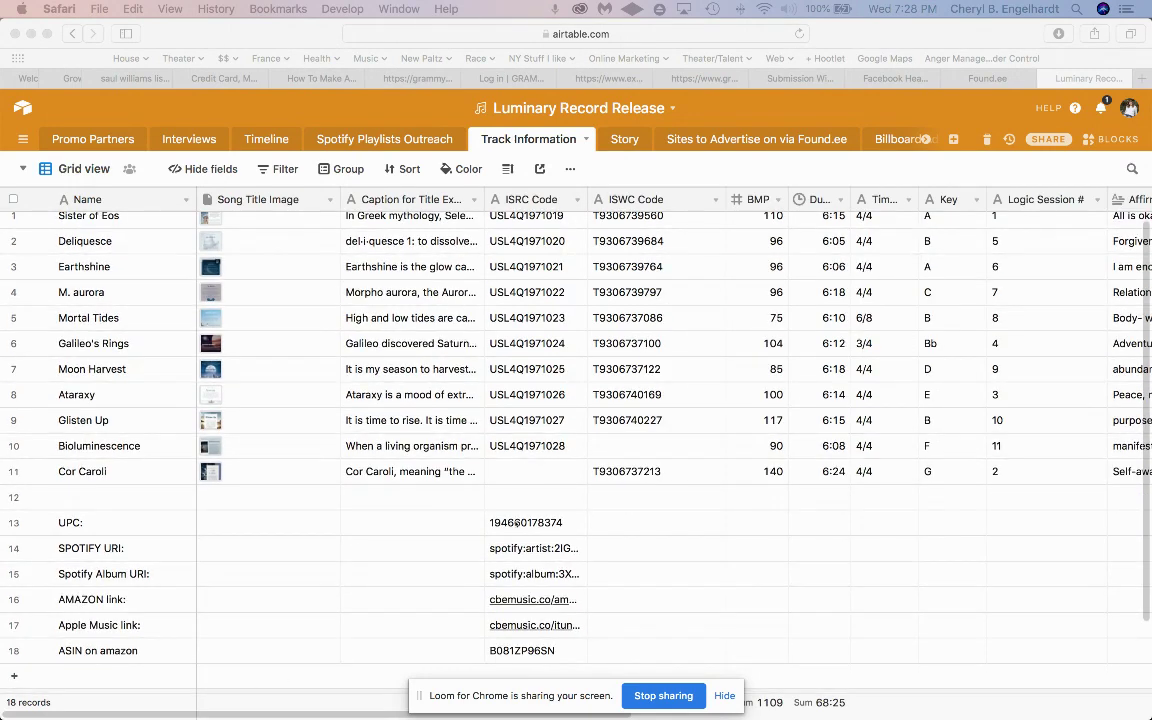
left_click(547, 533)
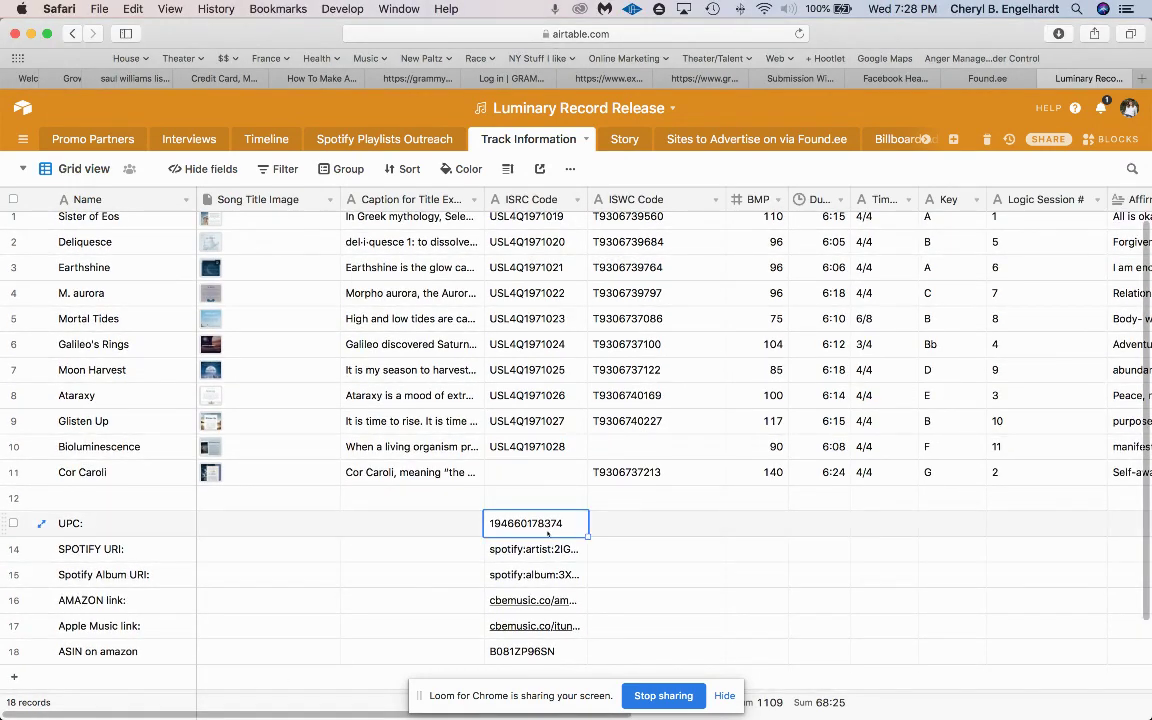
key("cmd+c")
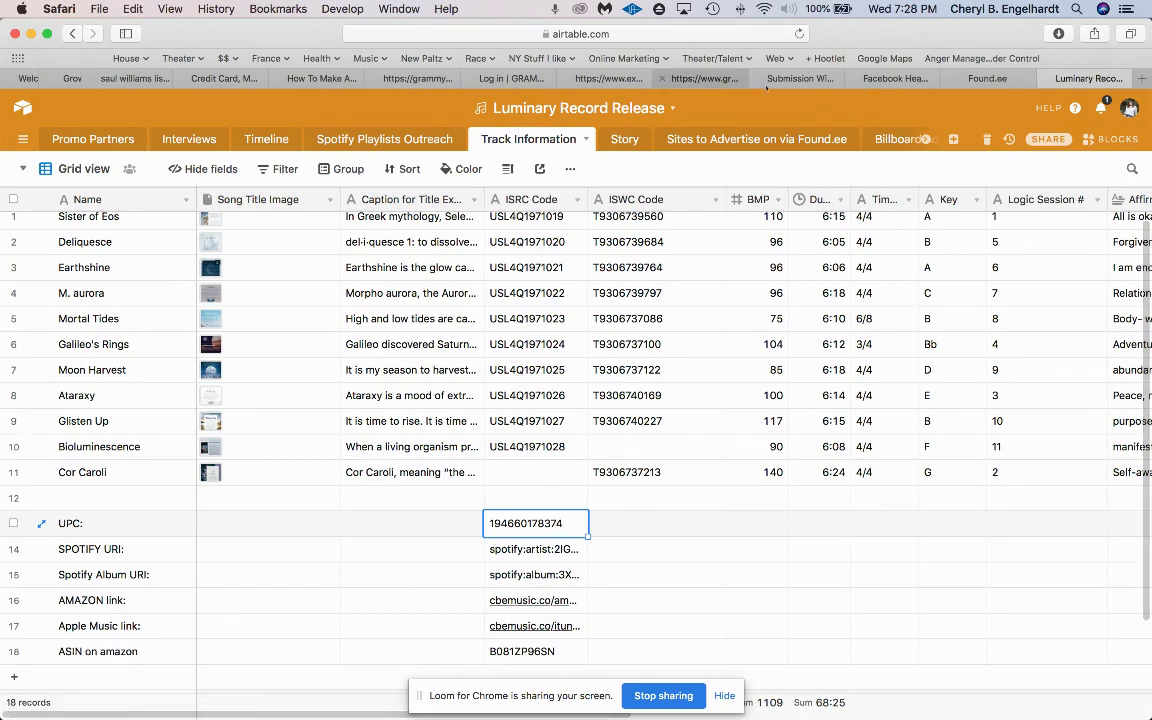
left_click(800, 78)
left_click(615, 278)
key("cmd+v")
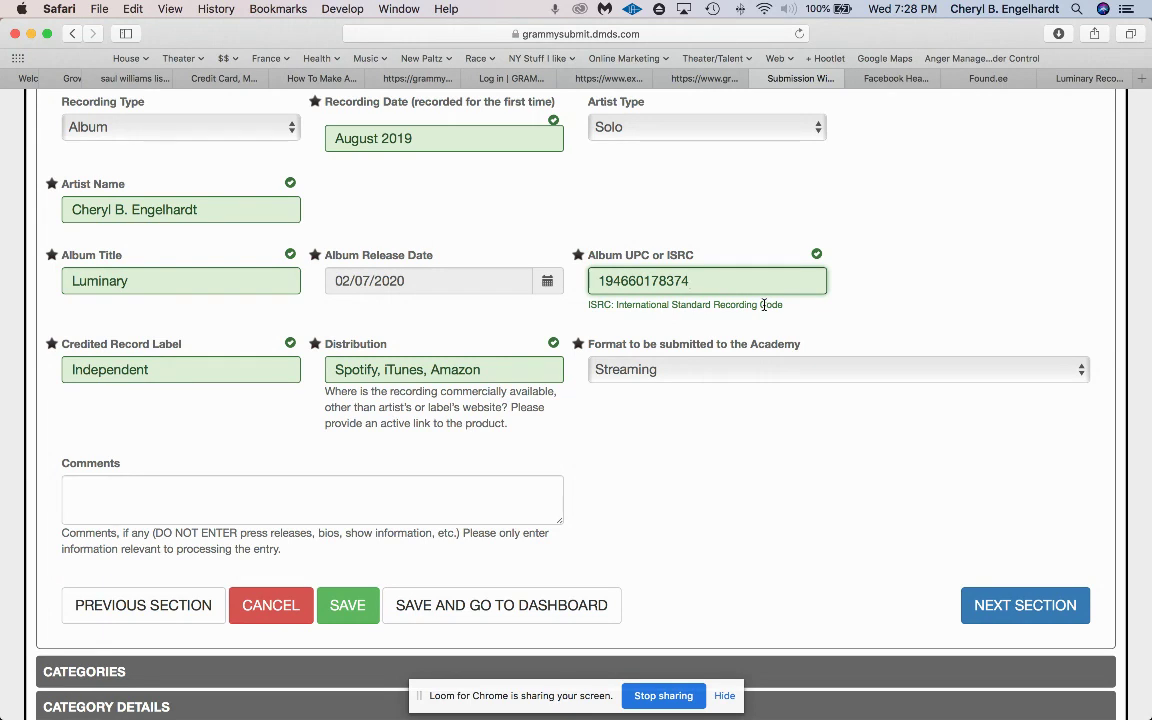
scroll(899, 350, "up", 2)
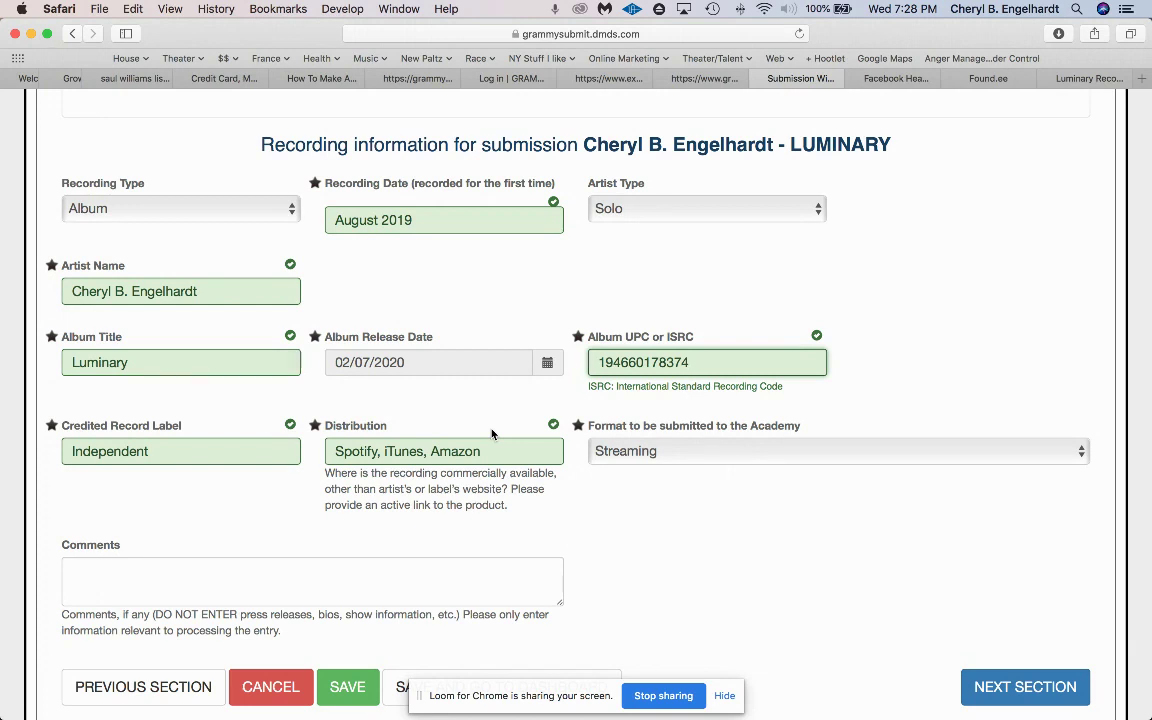
- Go to the Categories section and tick 30 - Best New Age Album
left_click(1006, 687)
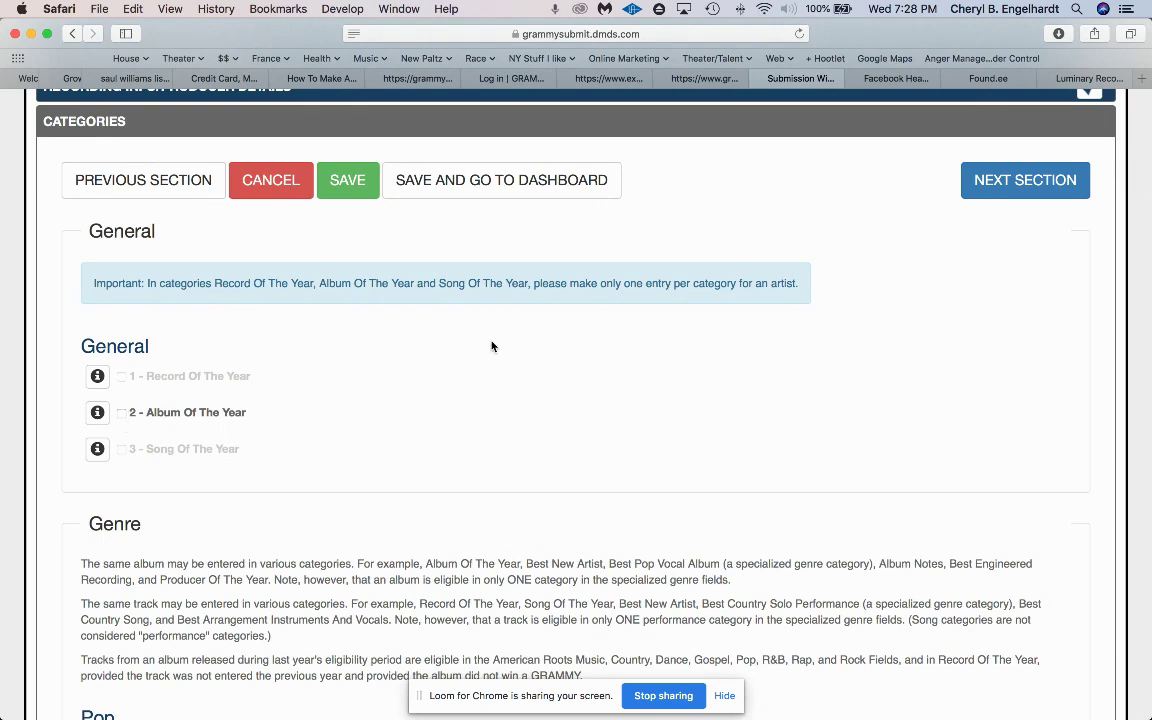
scroll(394, 420, "down", 8)
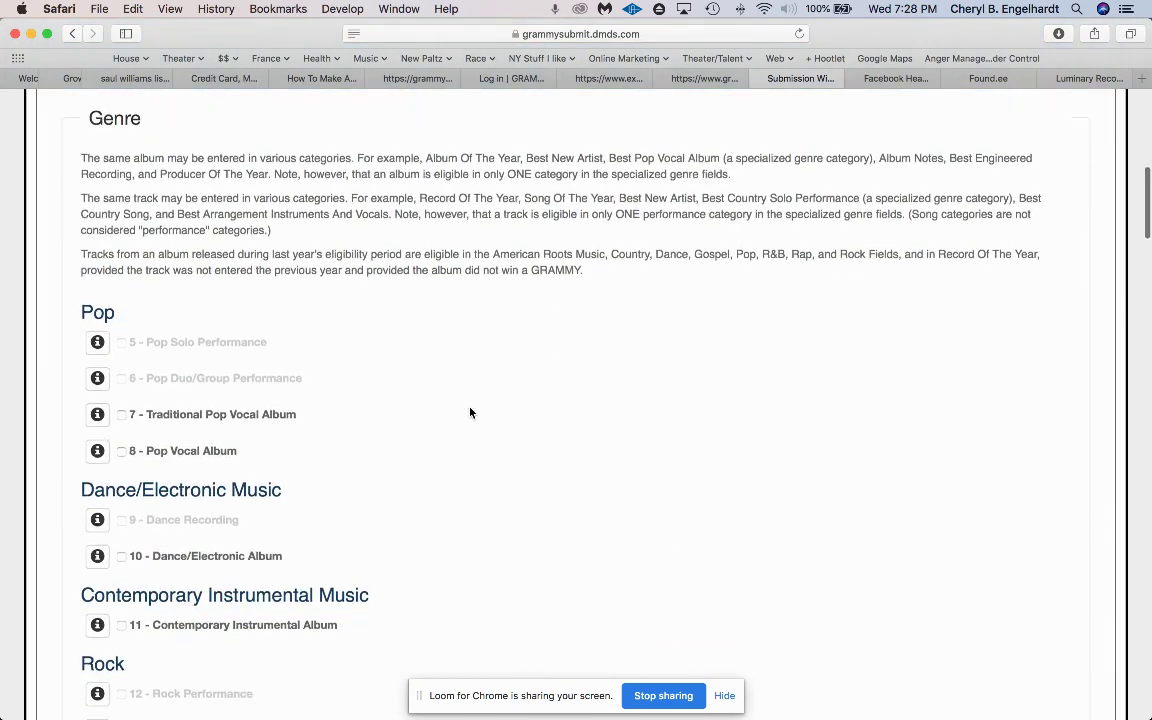
scroll(432, 412, "down", 14)
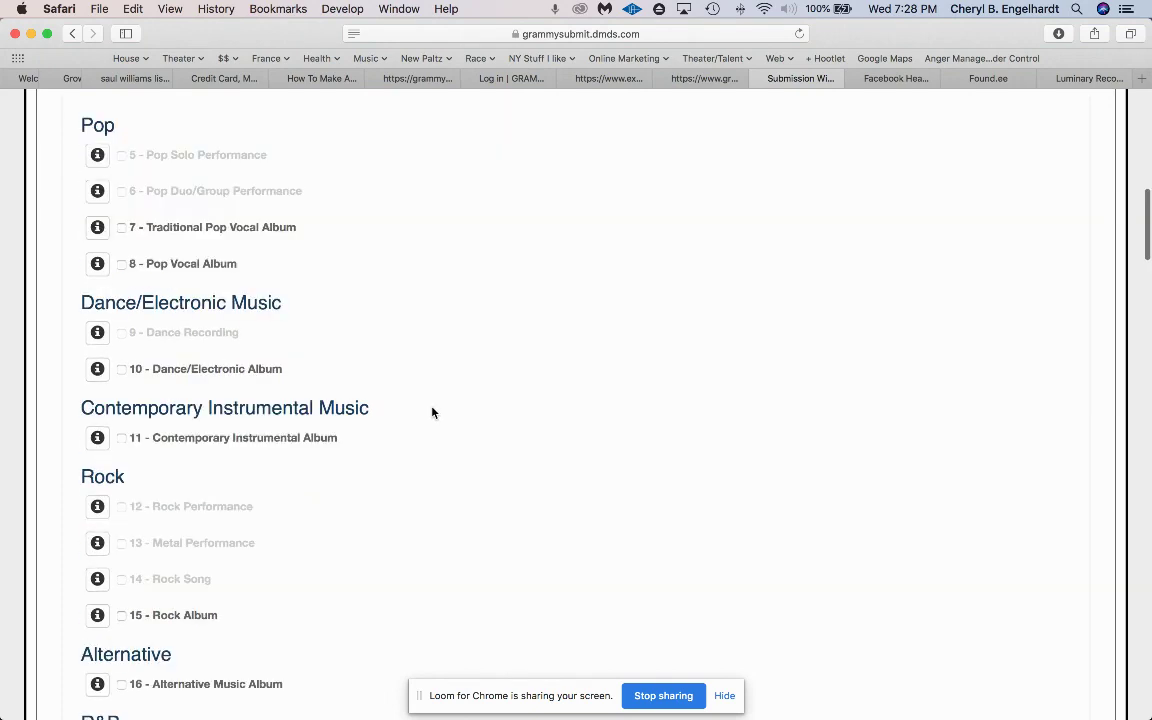
scroll(432, 412, "down", 11)
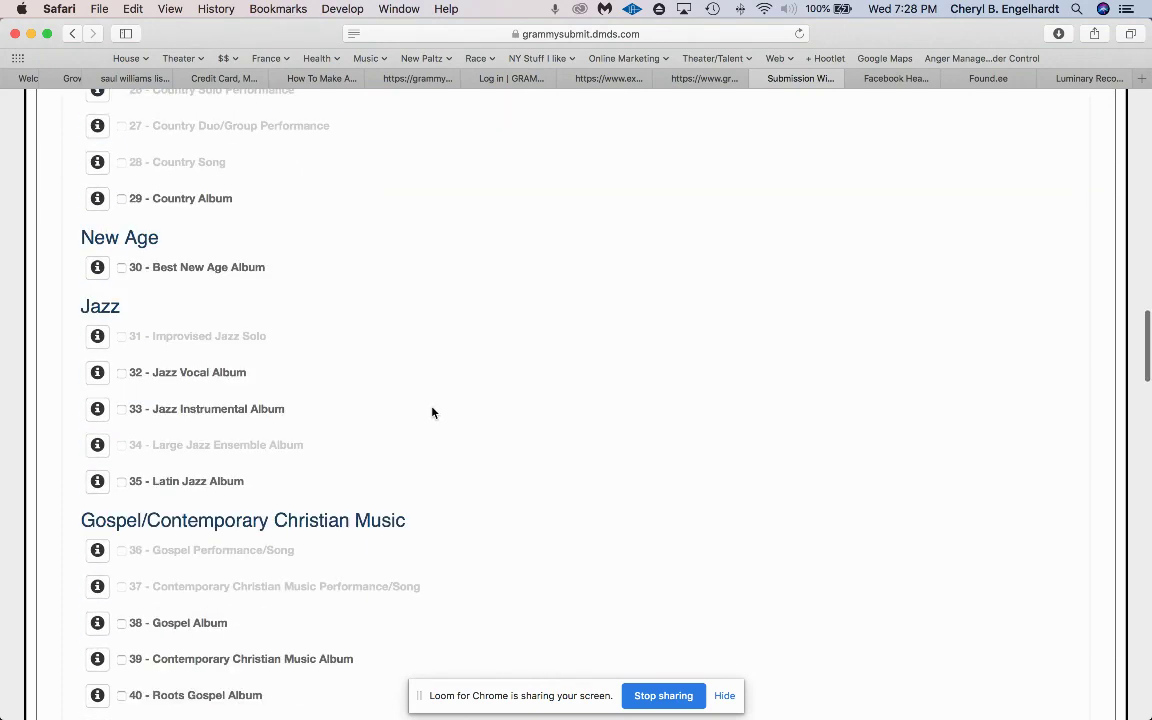
scroll(120, 272, "up", 1)
left_click(121, 274)
- Save the Best New Age Album category choice and continue to Category Details
scroll(606, 330, "down", 19)
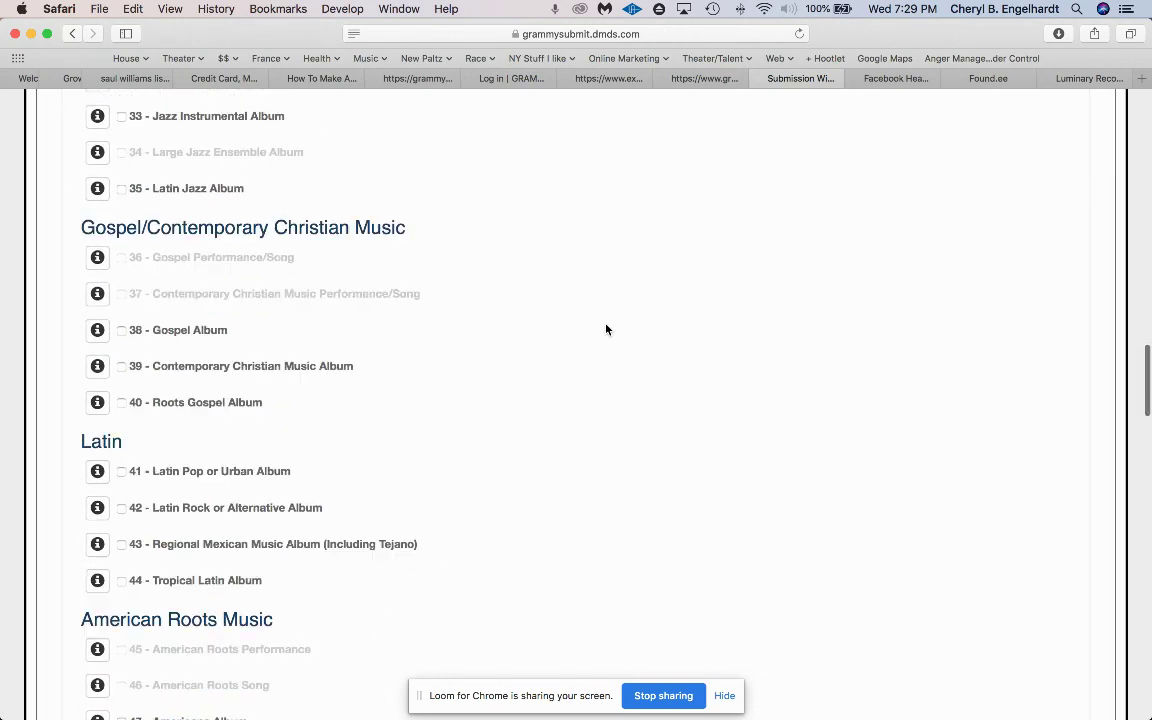
scroll(606, 330, "down", 11)
scroll(606, 330, "down", 3)
scroll(455, 296, "down", 2)
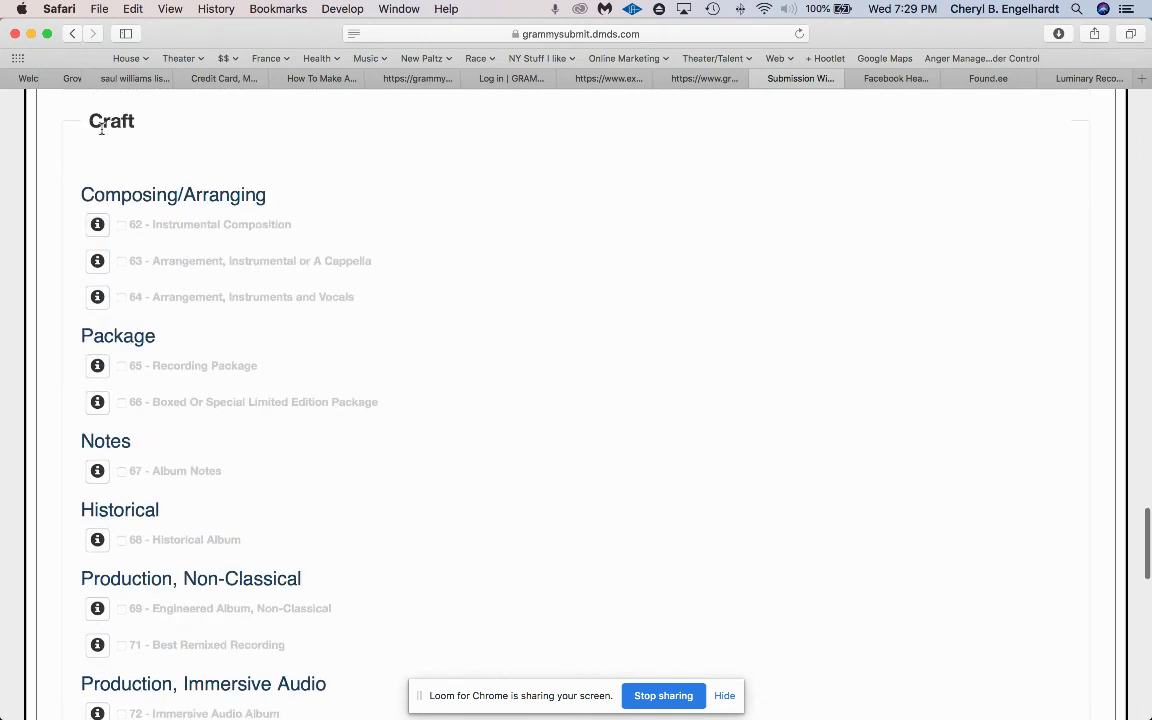
scroll(460, 329, "down", 15)
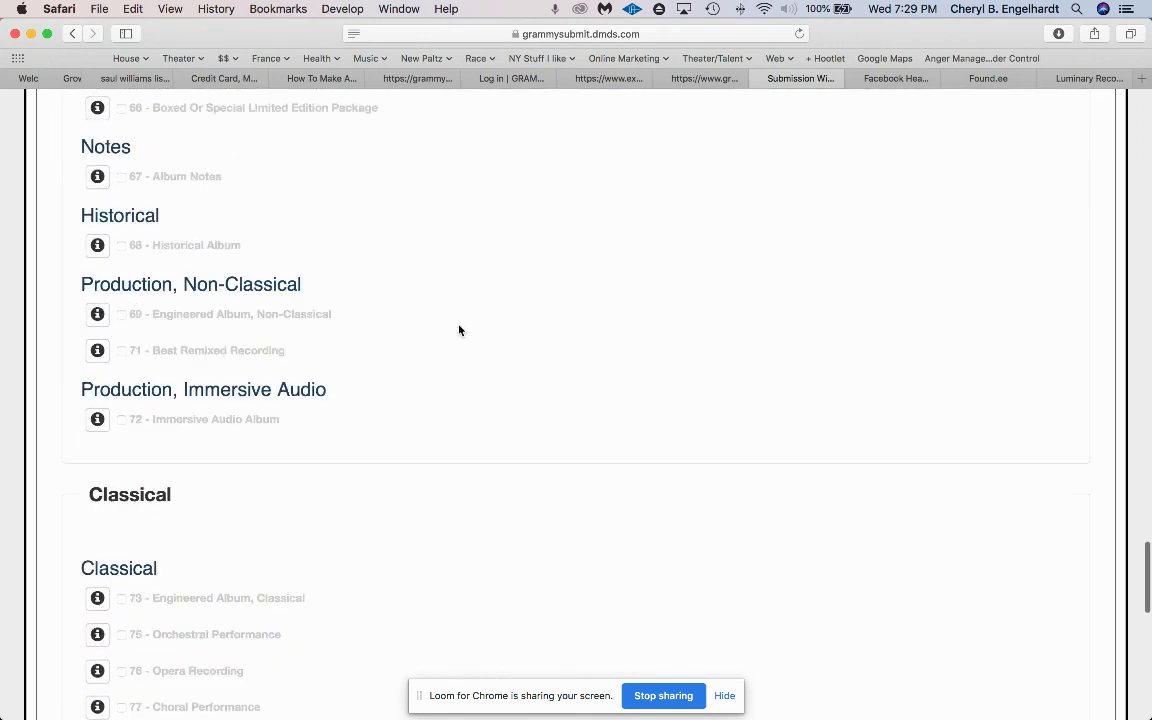
scroll(460, 329, "down", 8)
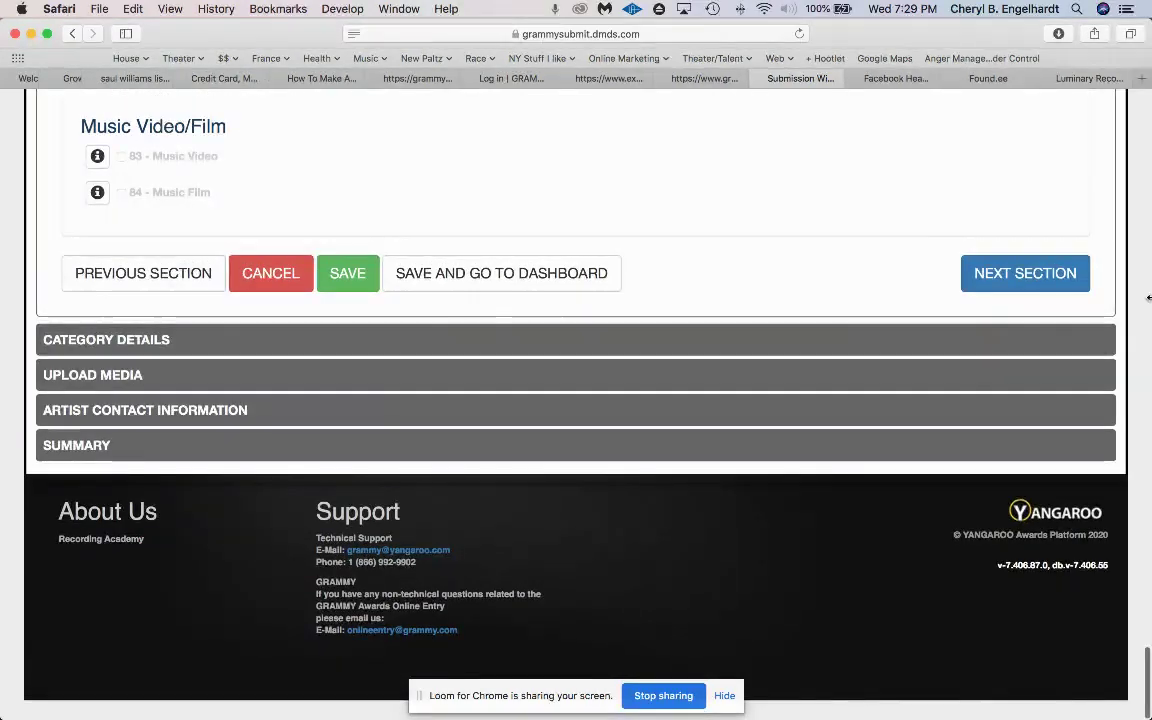
left_click(1032, 286)
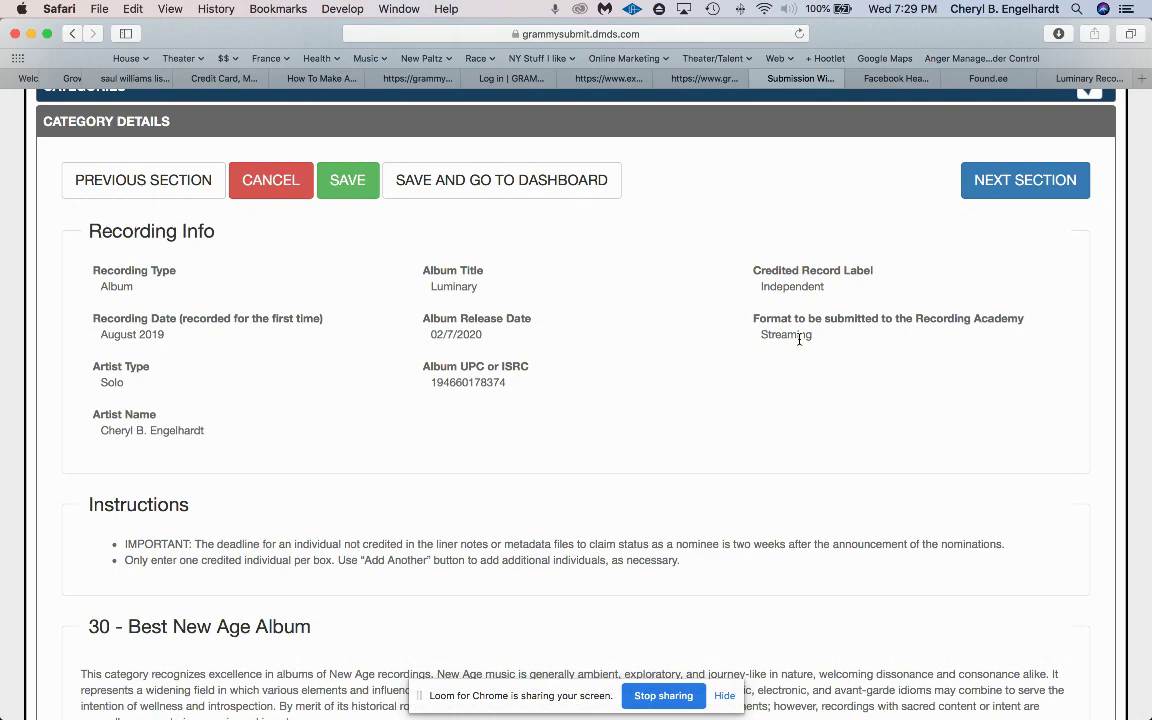
- Look over the Category Details confirming 30 - Best New Age Album needs no additional details
scroll(767, 367, "down", 5)
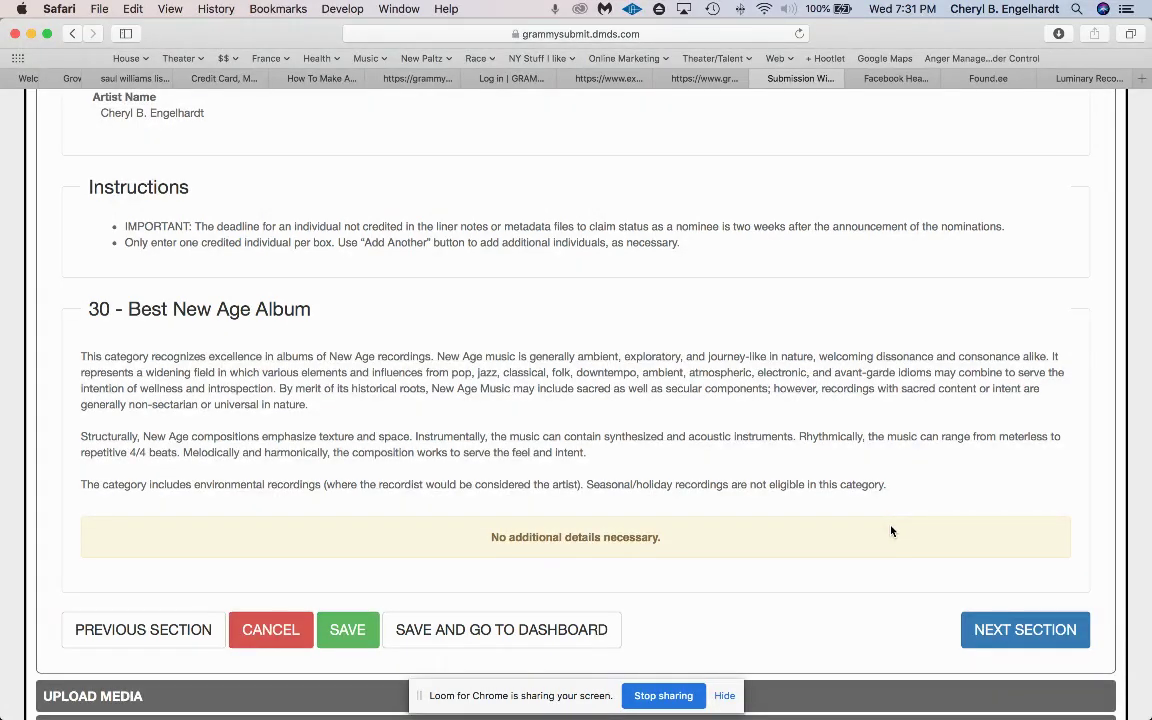
- Continue to Upload Media and check, then close, the Add Files to Submissions window
left_click(1048, 632)
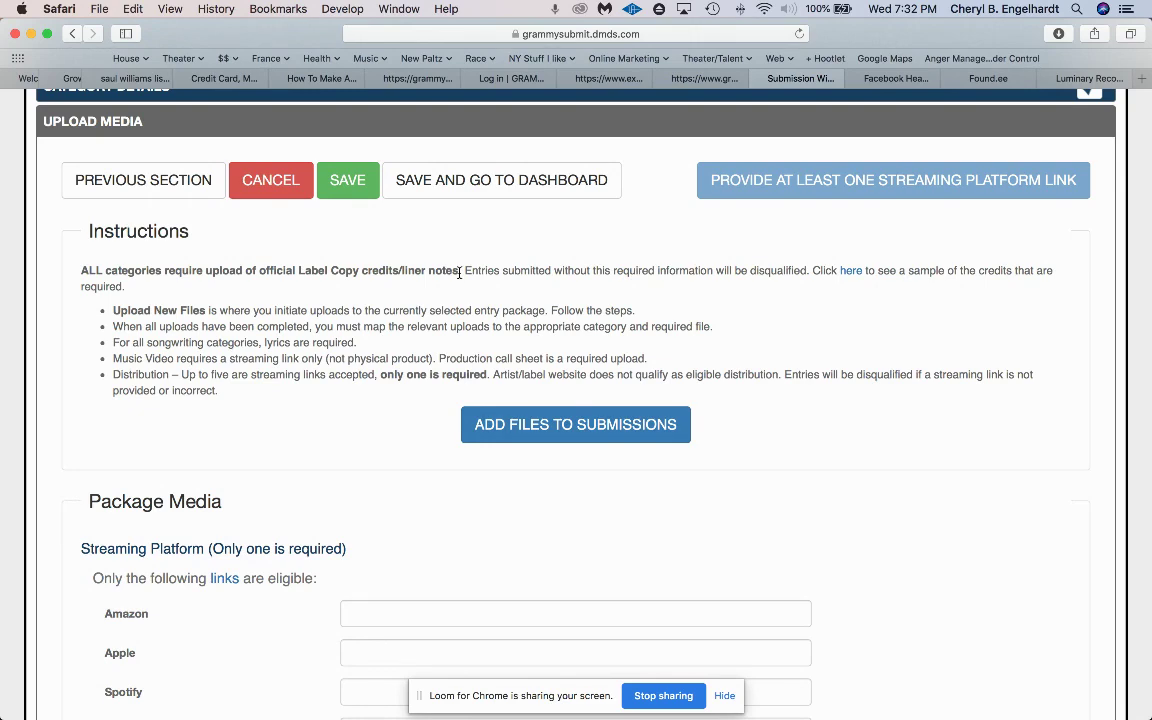
scroll(495, 289, "down", 3)
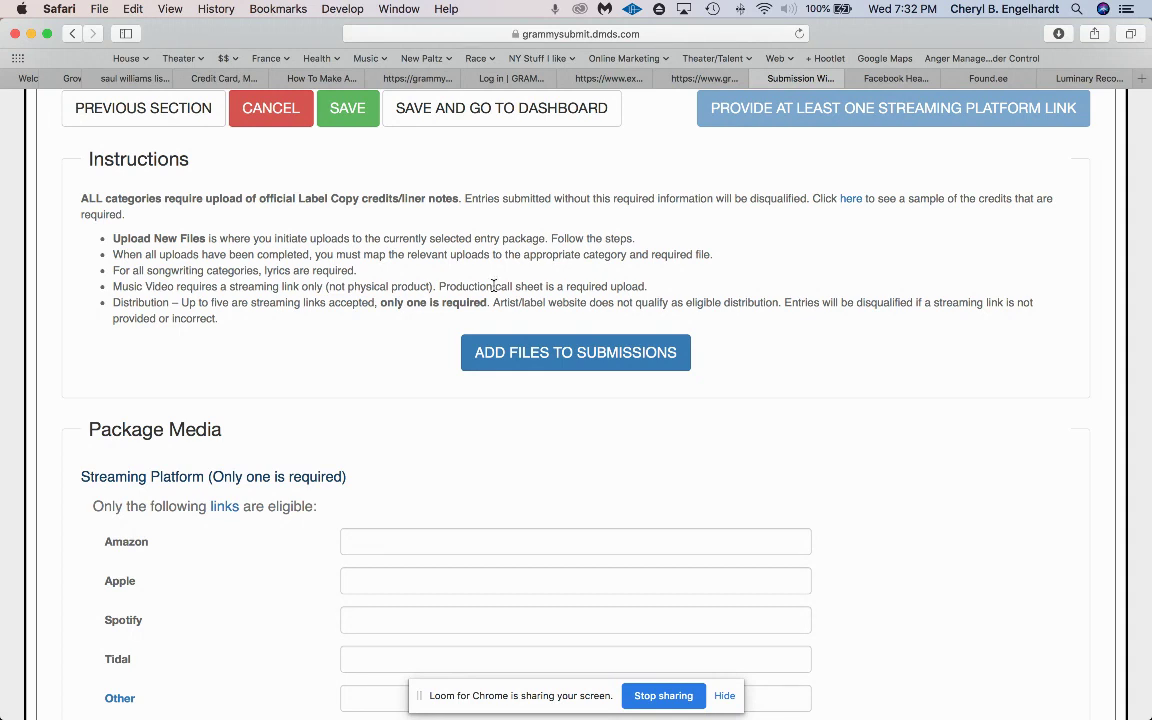
scroll(493, 287, "down", 5)
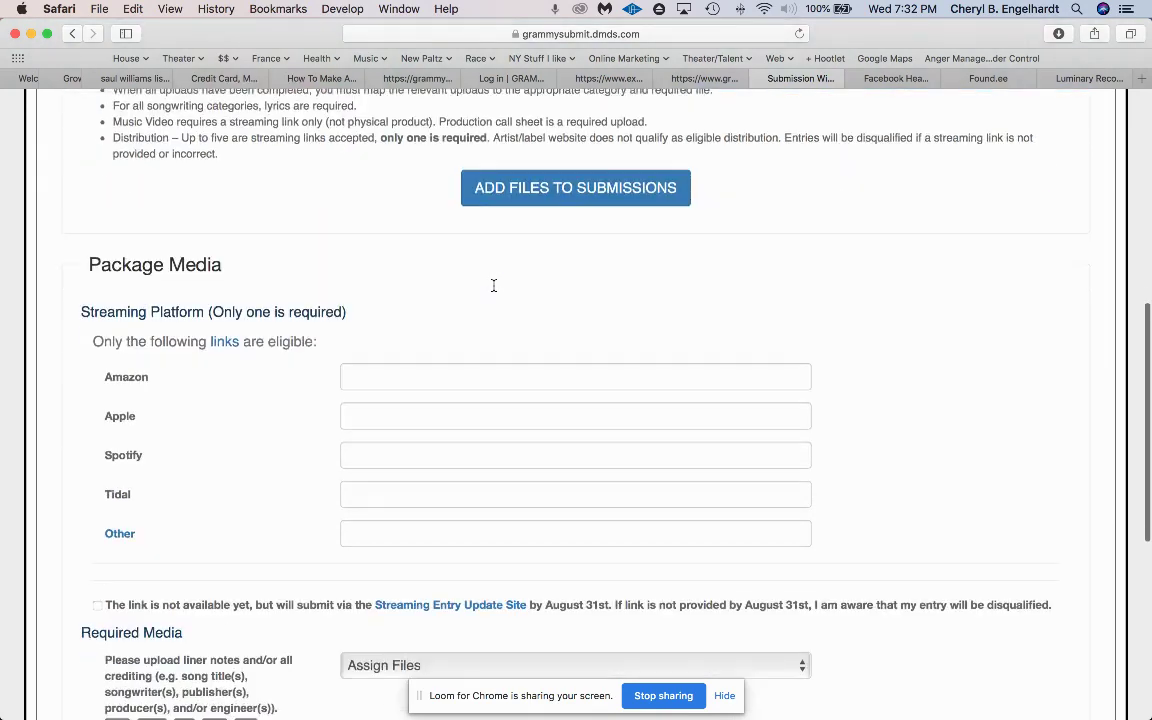
scroll(493, 290, "up", 6)
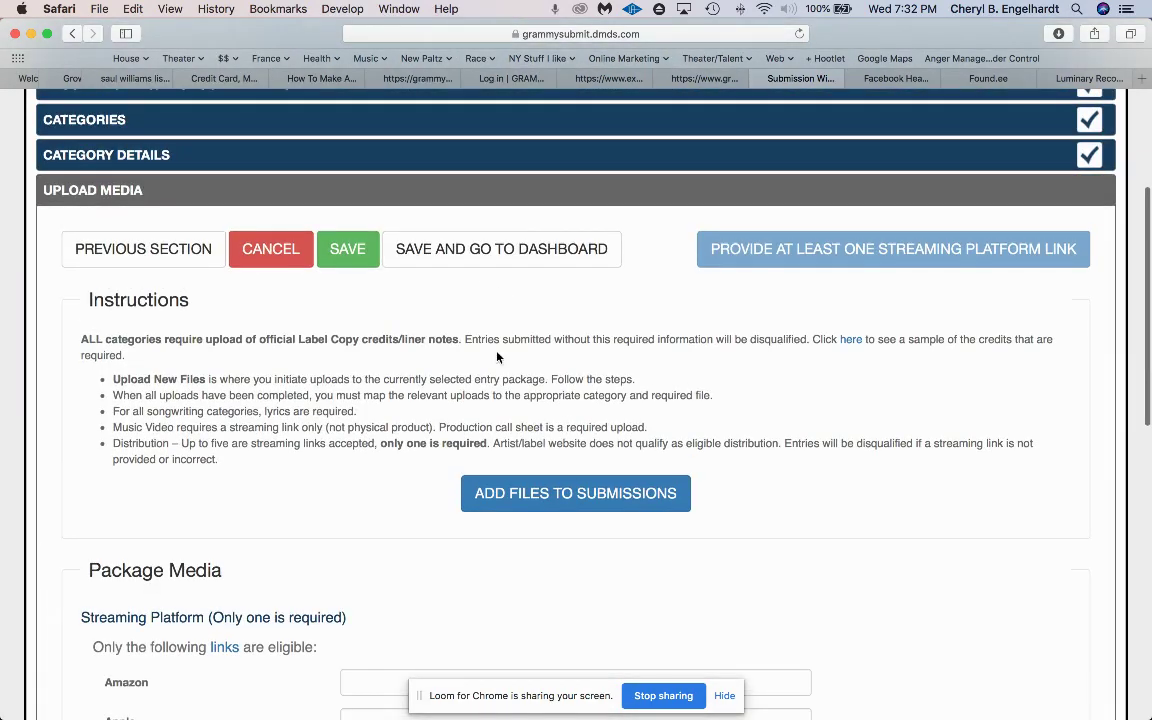
left_click(518, 503)
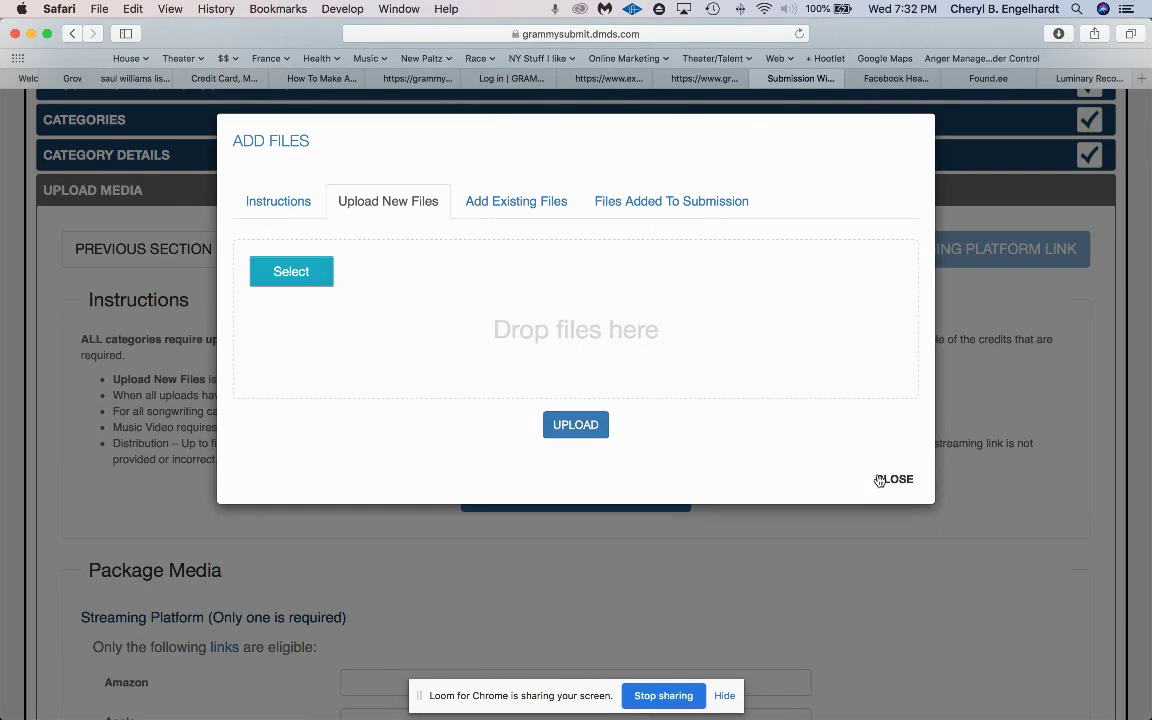
left_click(388, 503)
scroll(373, 494, "down", 5)
scroll(373, 496, "up", 1)
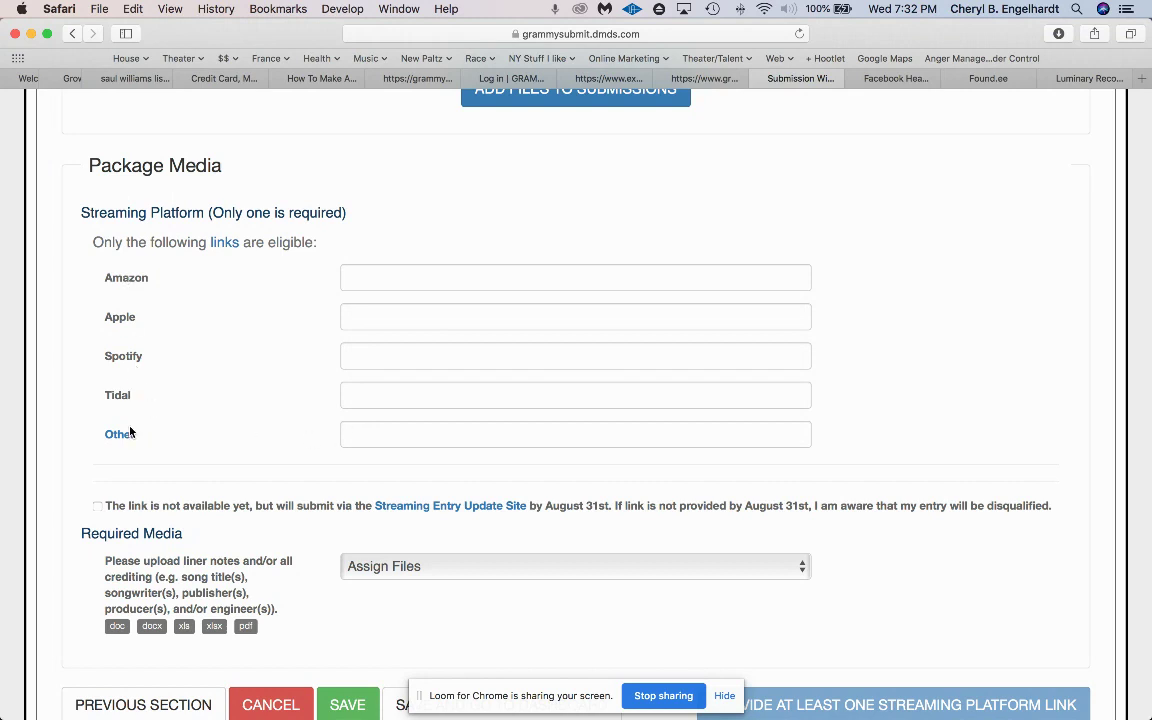
- Select the empty Spotify link field and review the liner notes Assign Files list
left_click(425, 362)
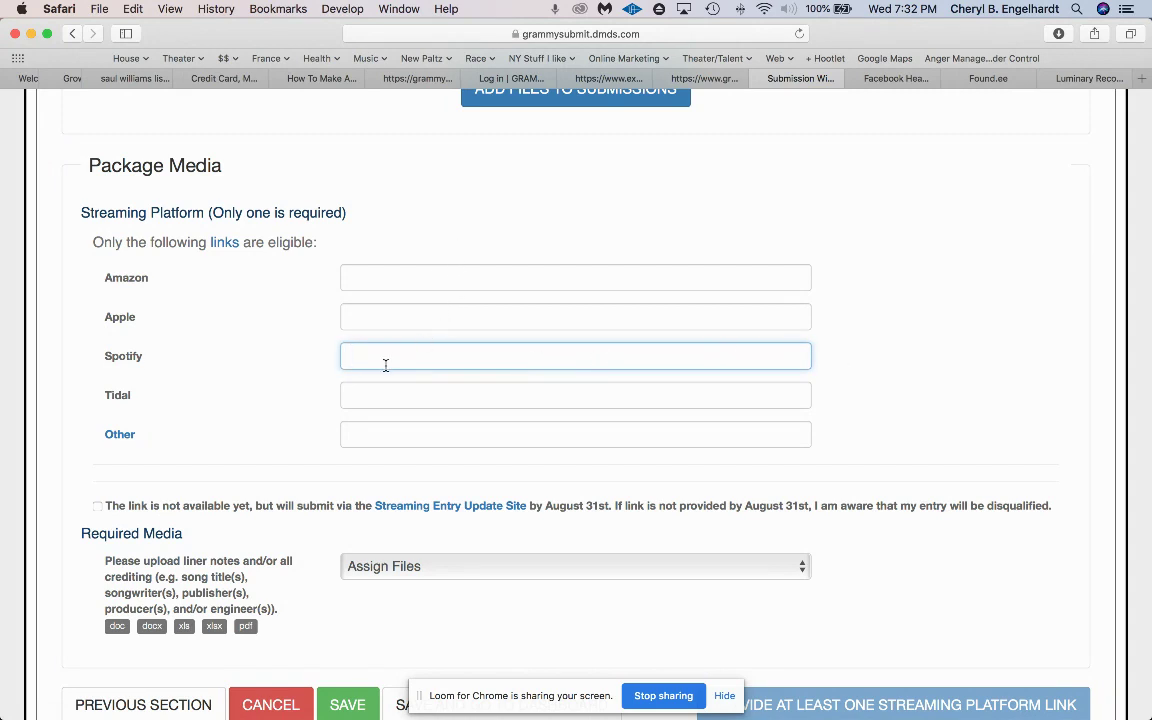
scroll(385, 365, "down", 2)
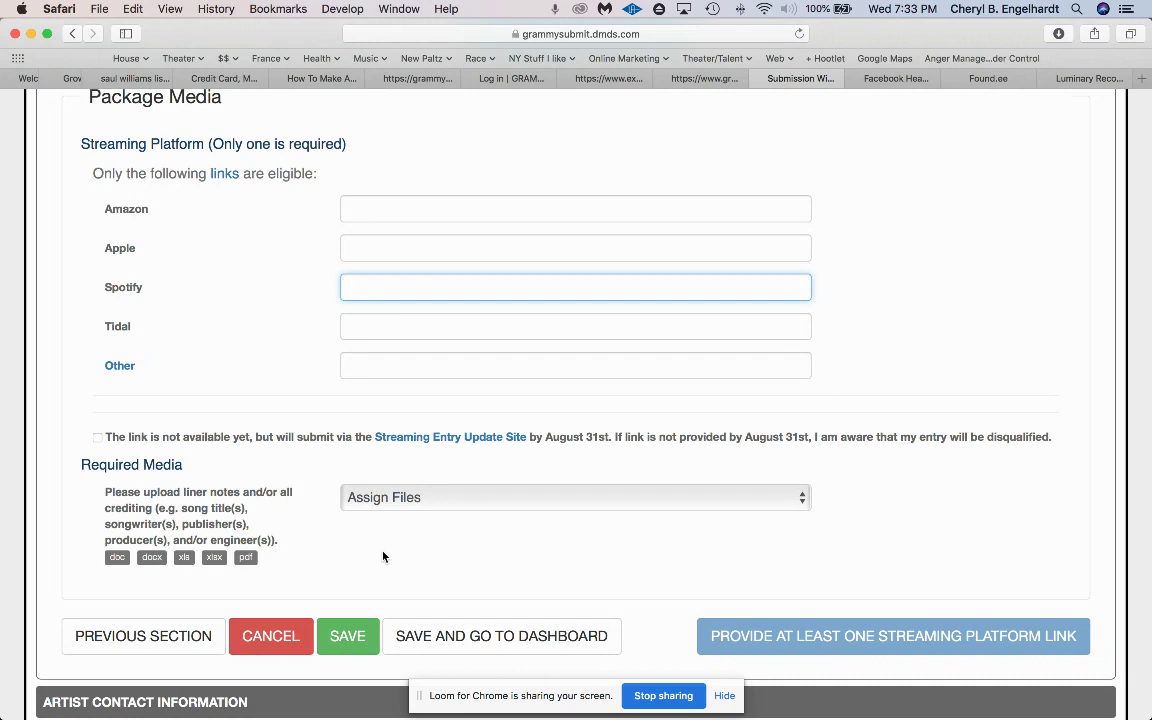
left_click(425, 502)
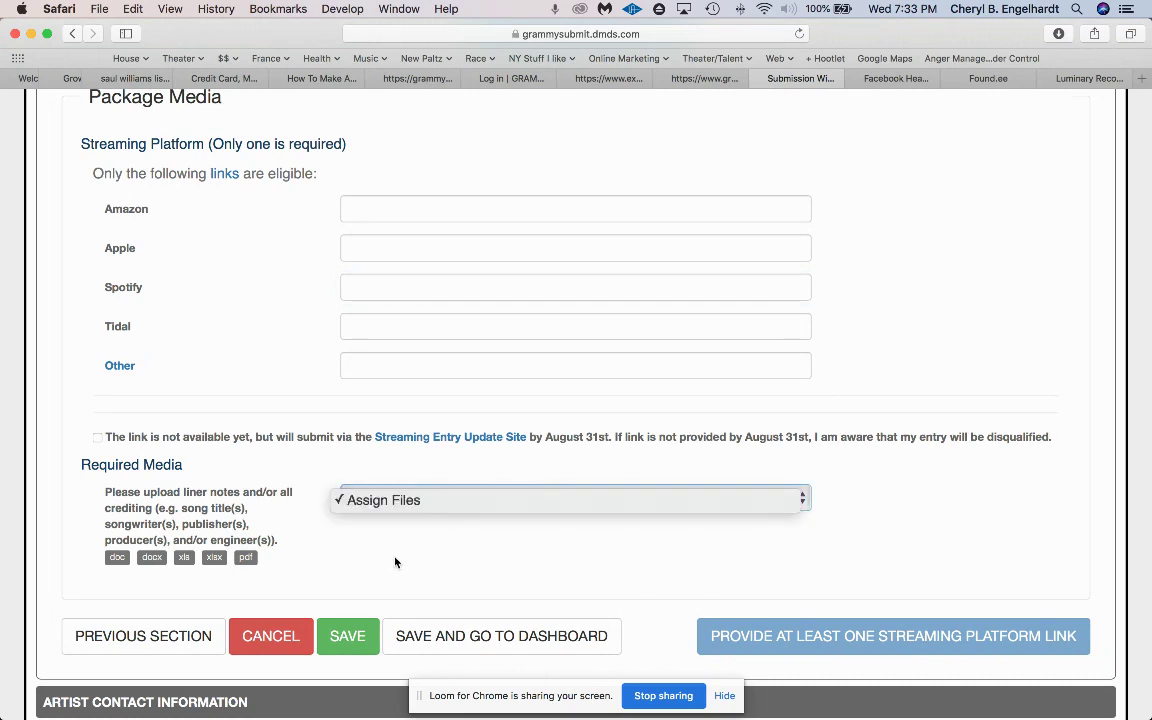
left_click(913, 296)
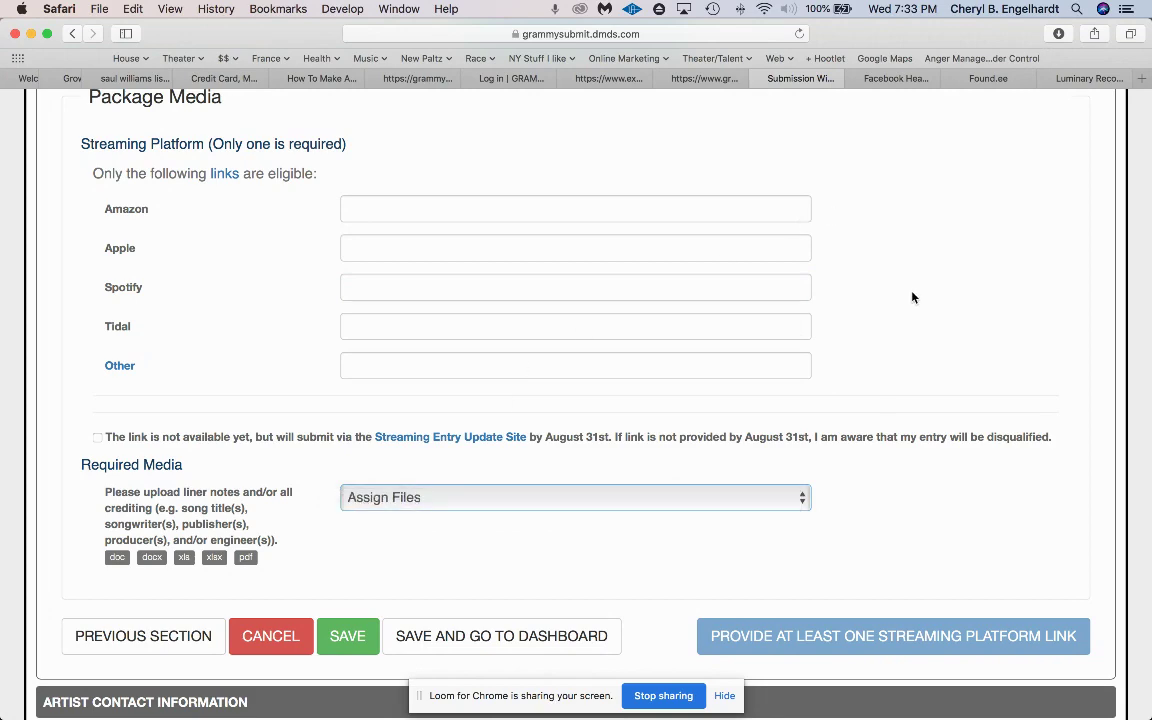
scroll(913, 297, "up", 5)
scroll(900, 300, "down", 3)
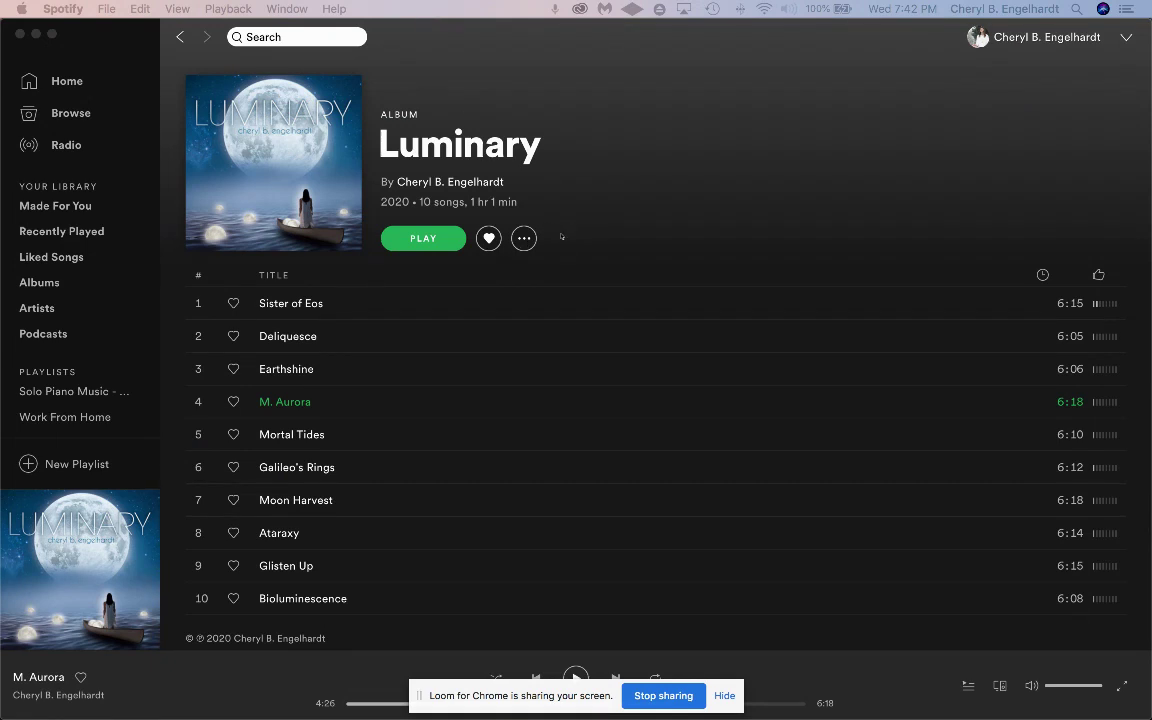
- Copy the Luminary album link from Spotify and return to the GRAMMY submission tab
left_click(559, 236)
left_click(524, 240)
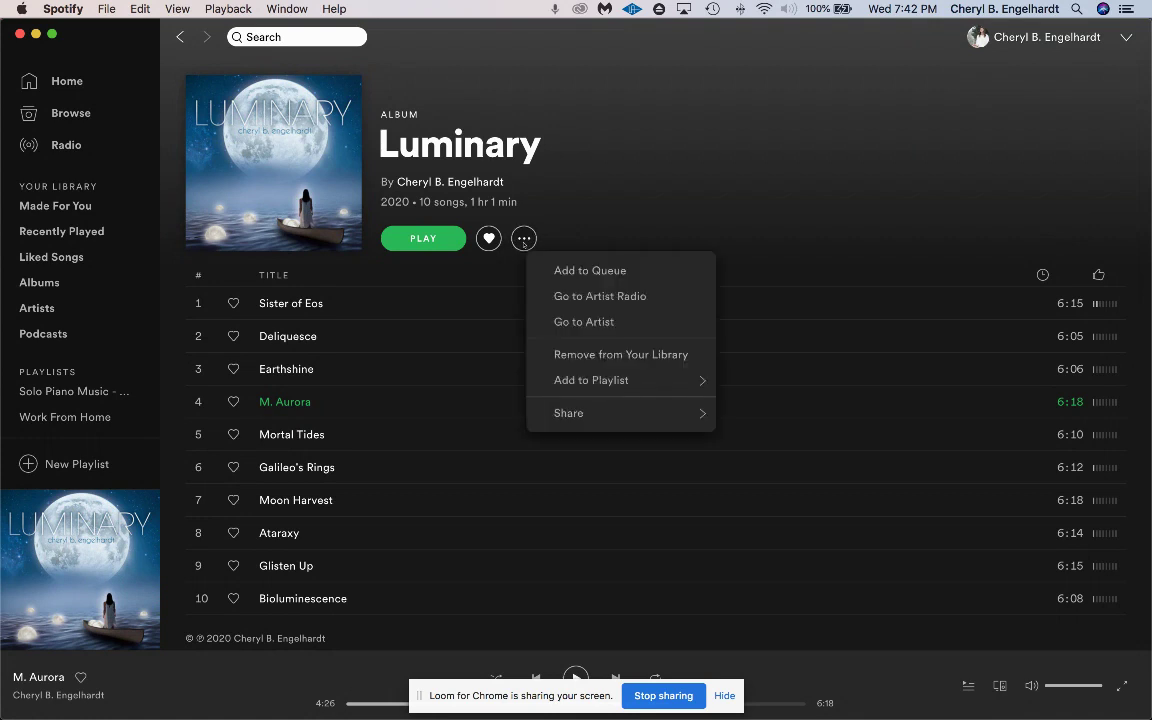
mouse_move(655, 413)
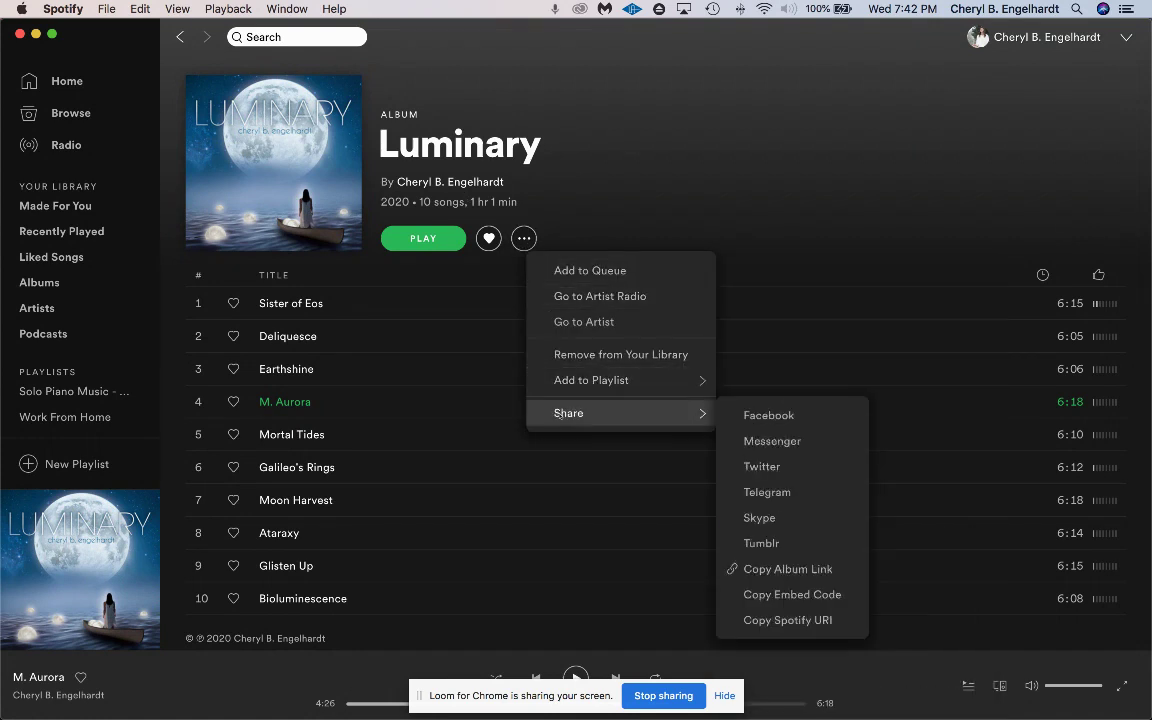
left_click(802, 569)
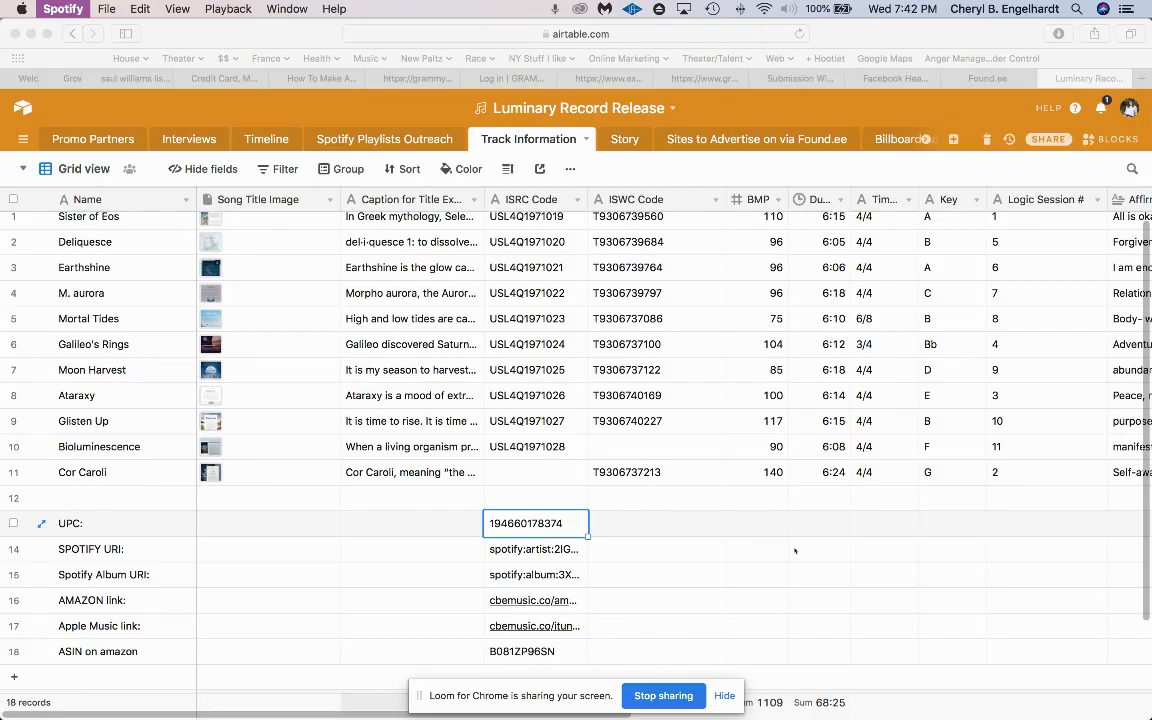
key("super+Tab")
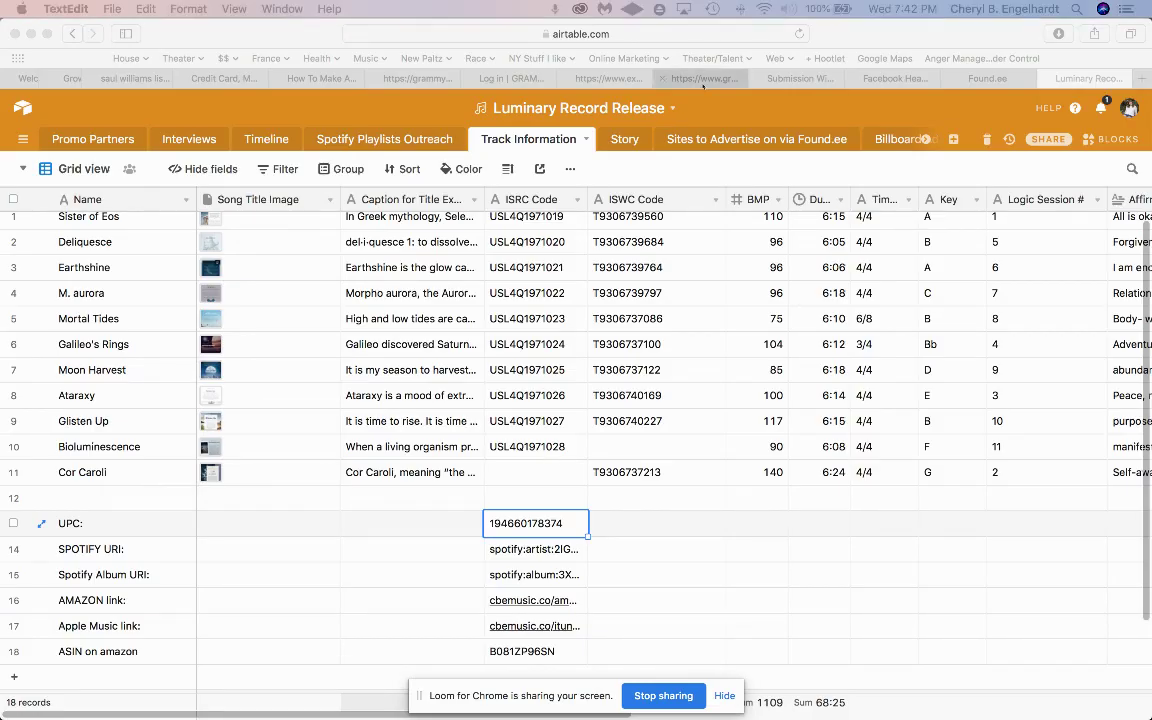
left_click(797, 79)
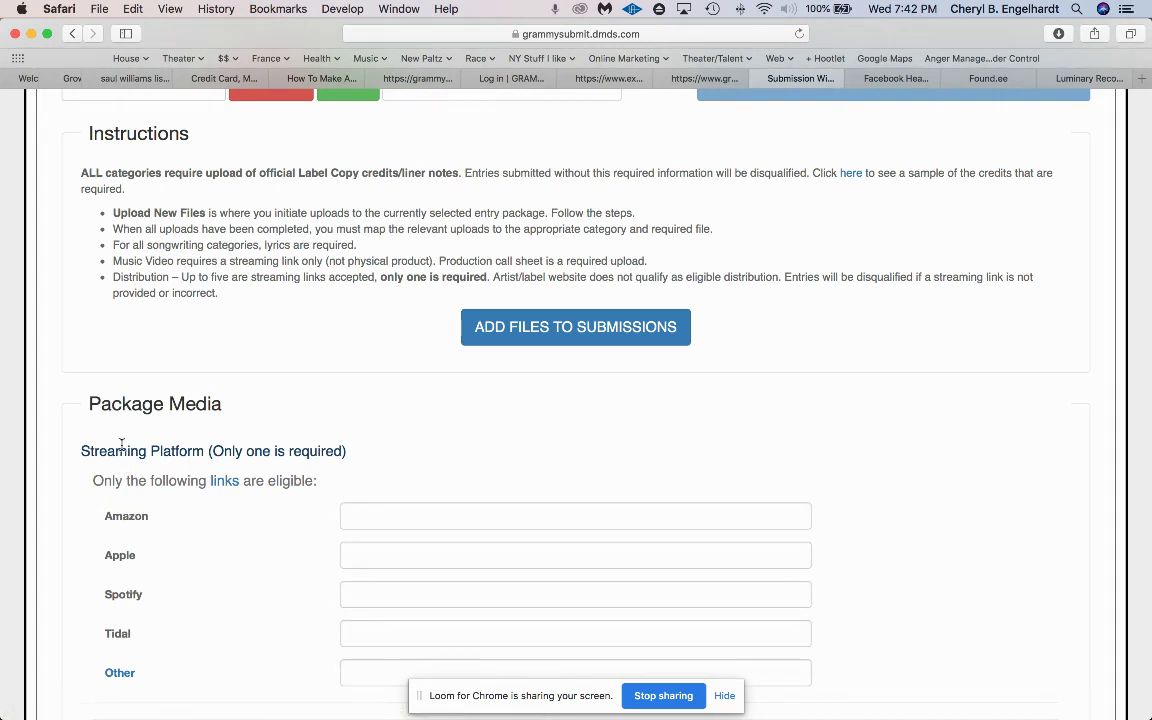
- Paste the Luminary Spotify album link into the Spotify streaming field
left_click(397, 603)
key("super+v")
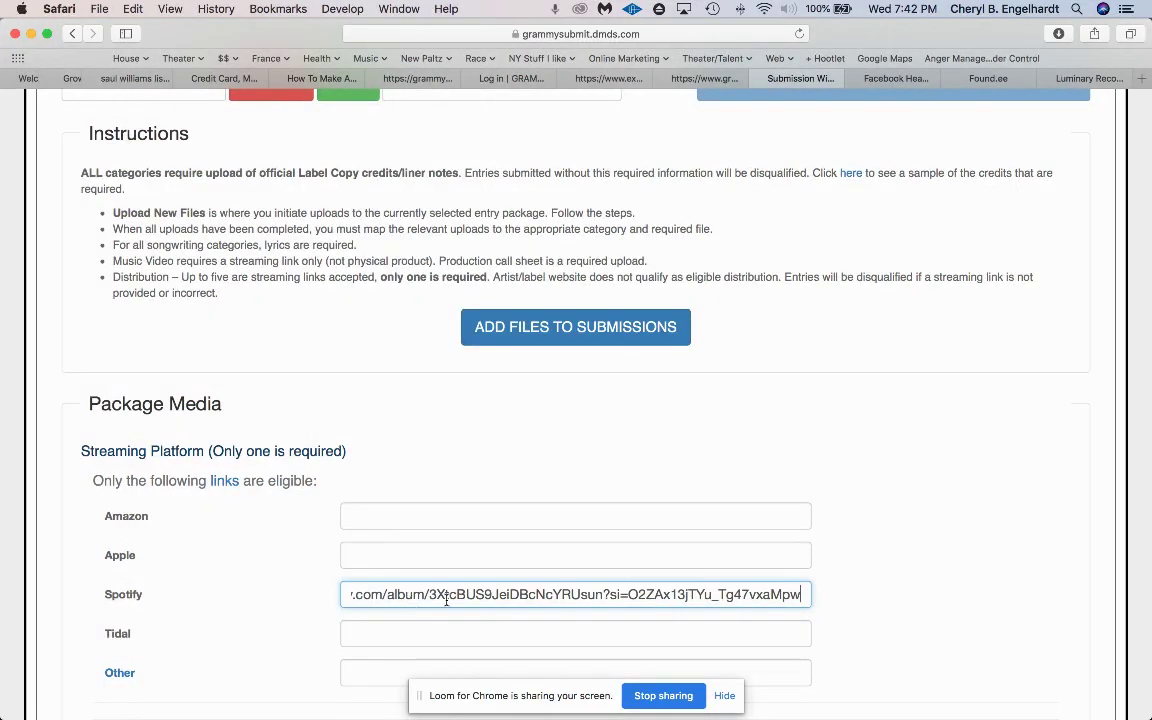
right_click(486, 594)
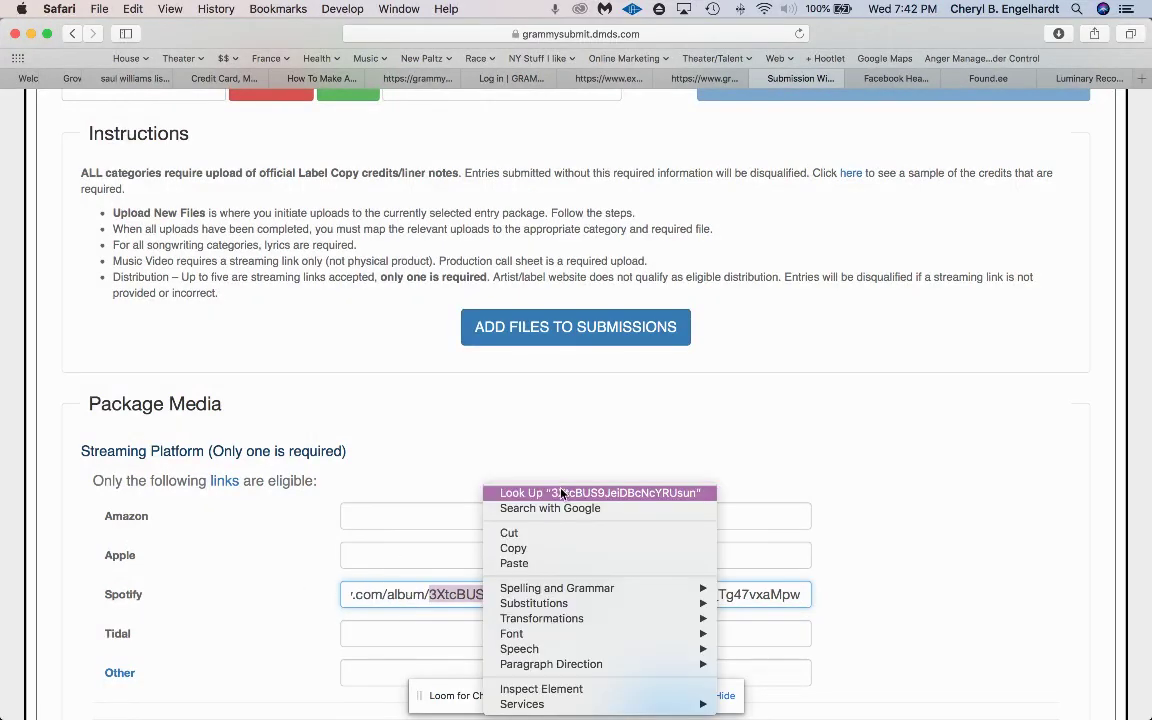
left_click(437, 477)
- Assign Luminary Liner Notes-3.docx as the required liner notes file
scroll(437, 477, "down", 6)
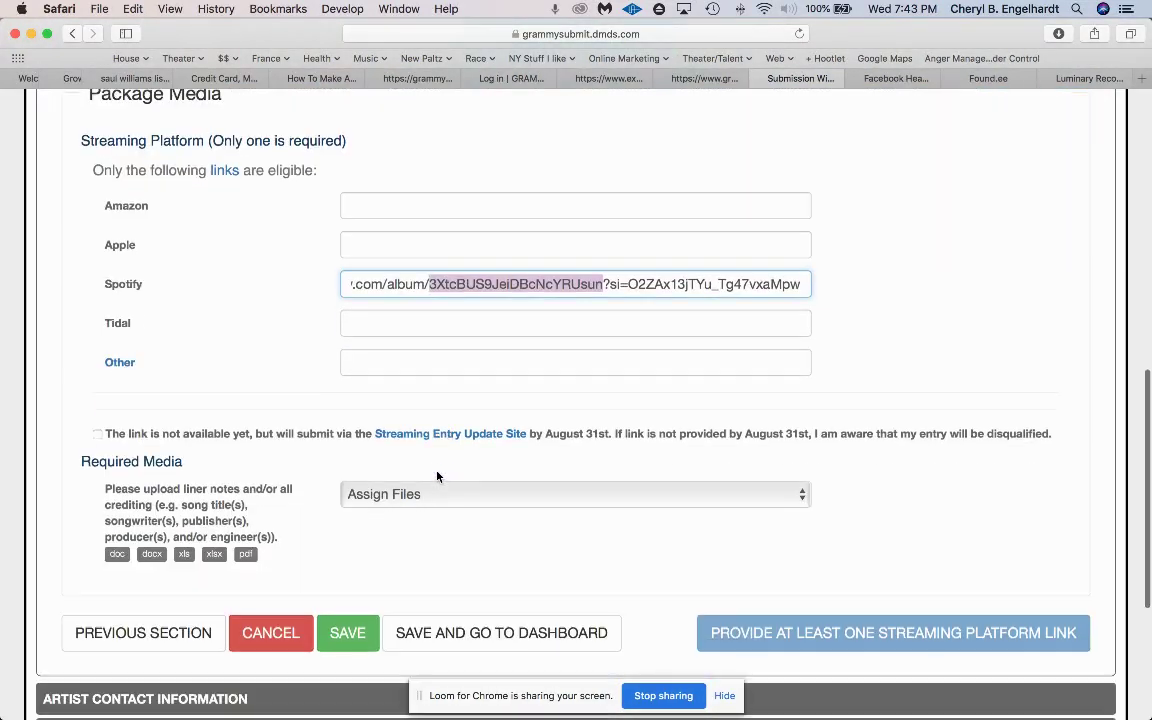
left_click(385, 495)
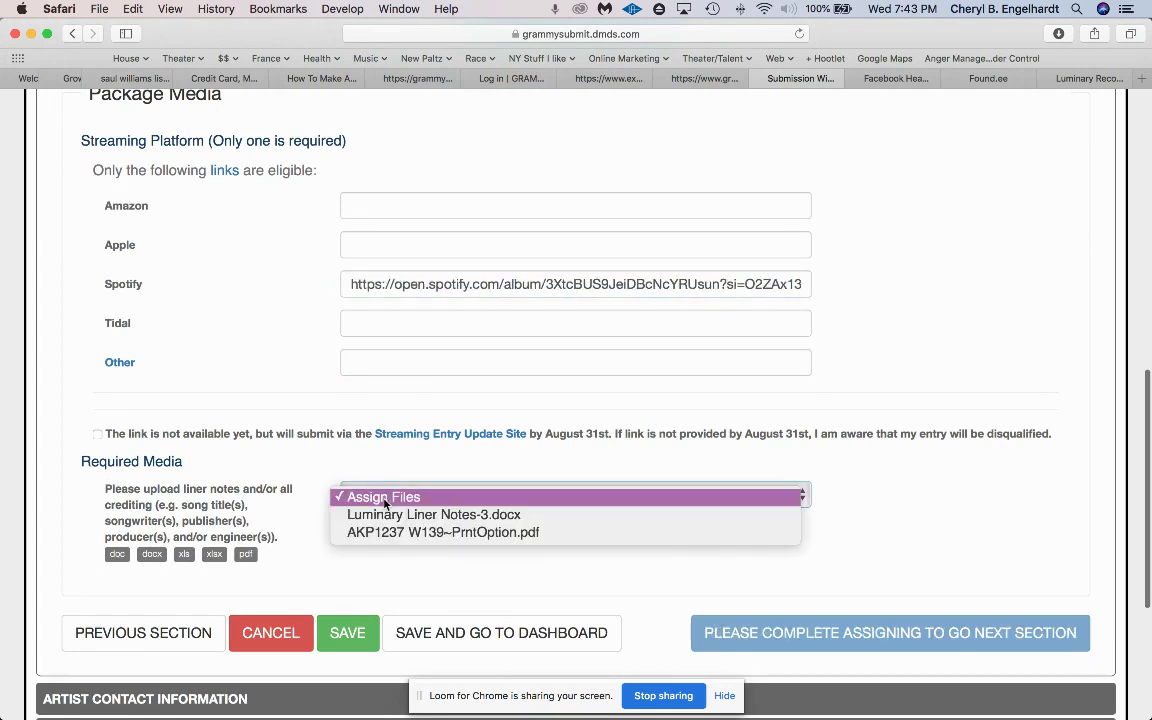
left_click(531, 517)
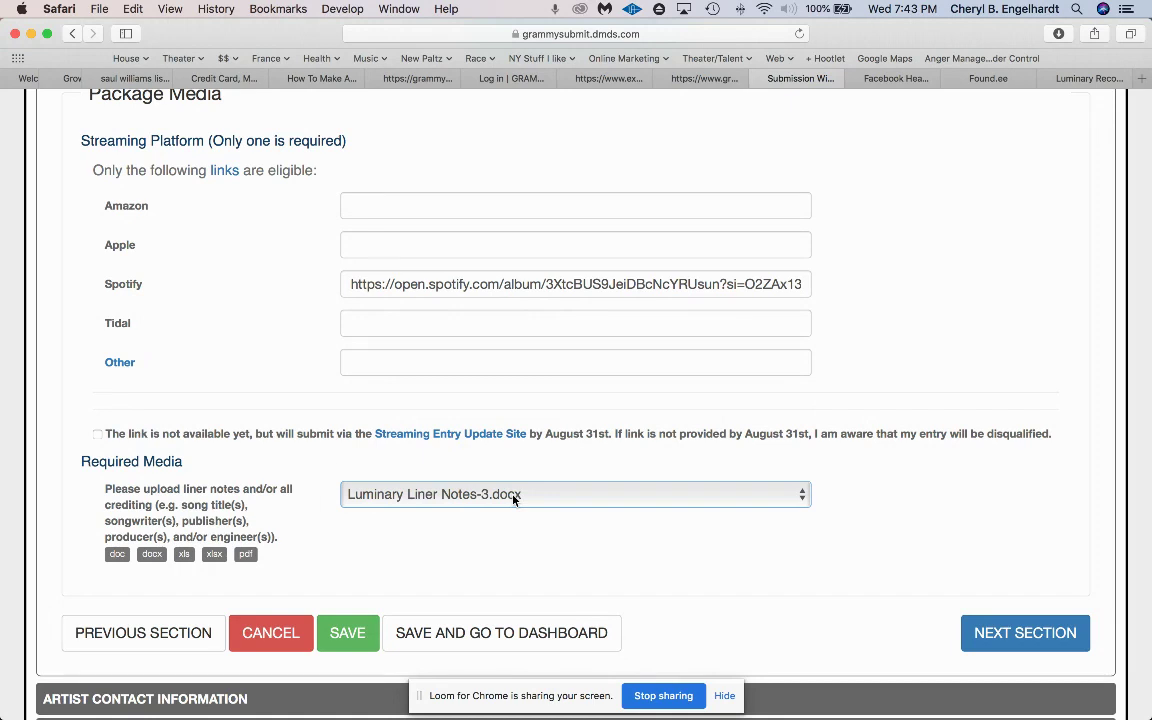
left_click(514, 499)
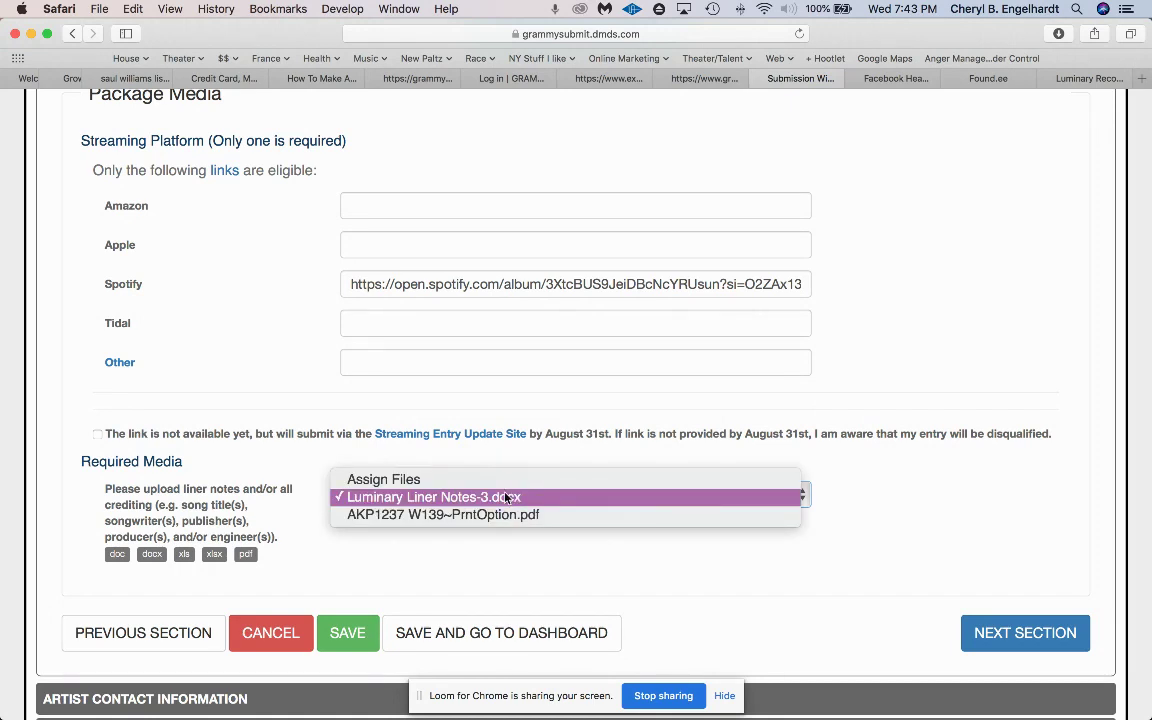
left_click(514, 498)
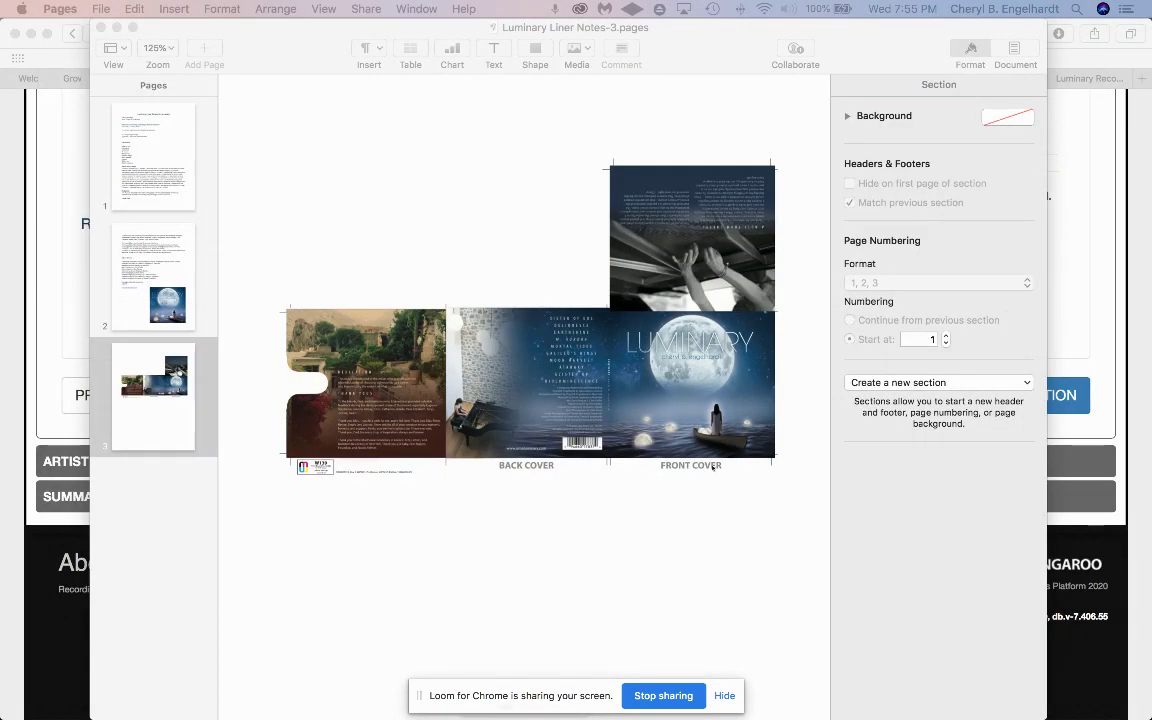
- Scroll through Luminary Liner Notes-3.pages from the cover spread to the track list and credits
scroll(712, 478, "up", 15)
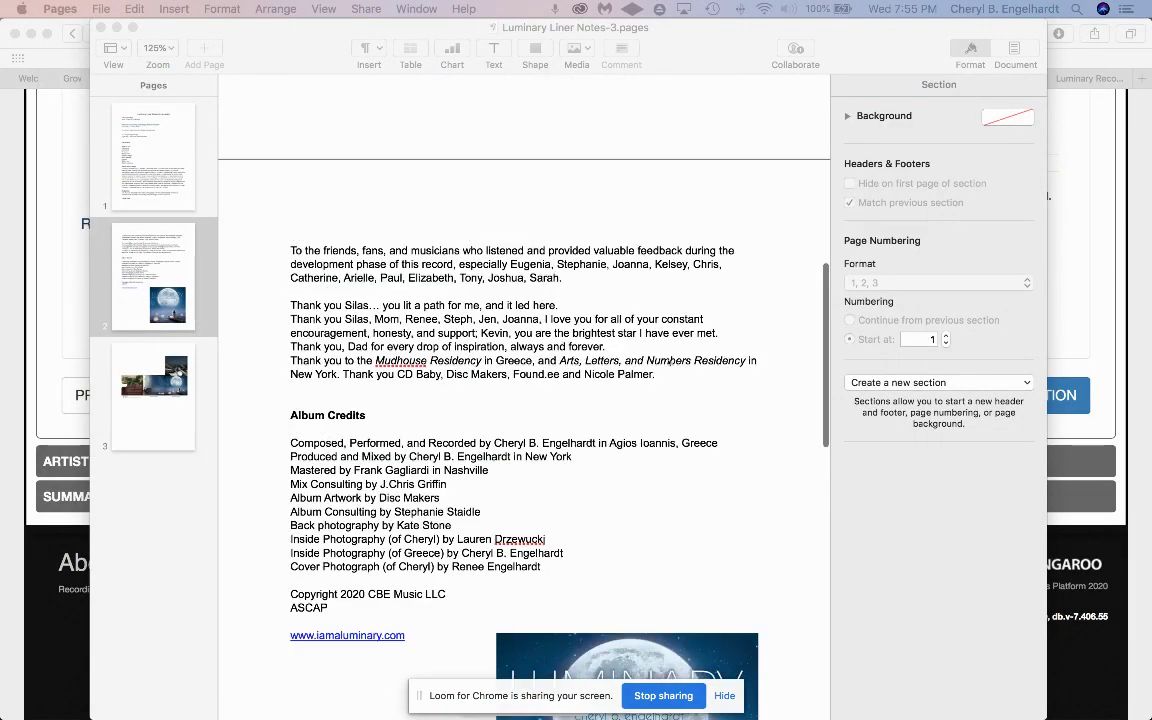
scroll(413, 206, "down", 10)
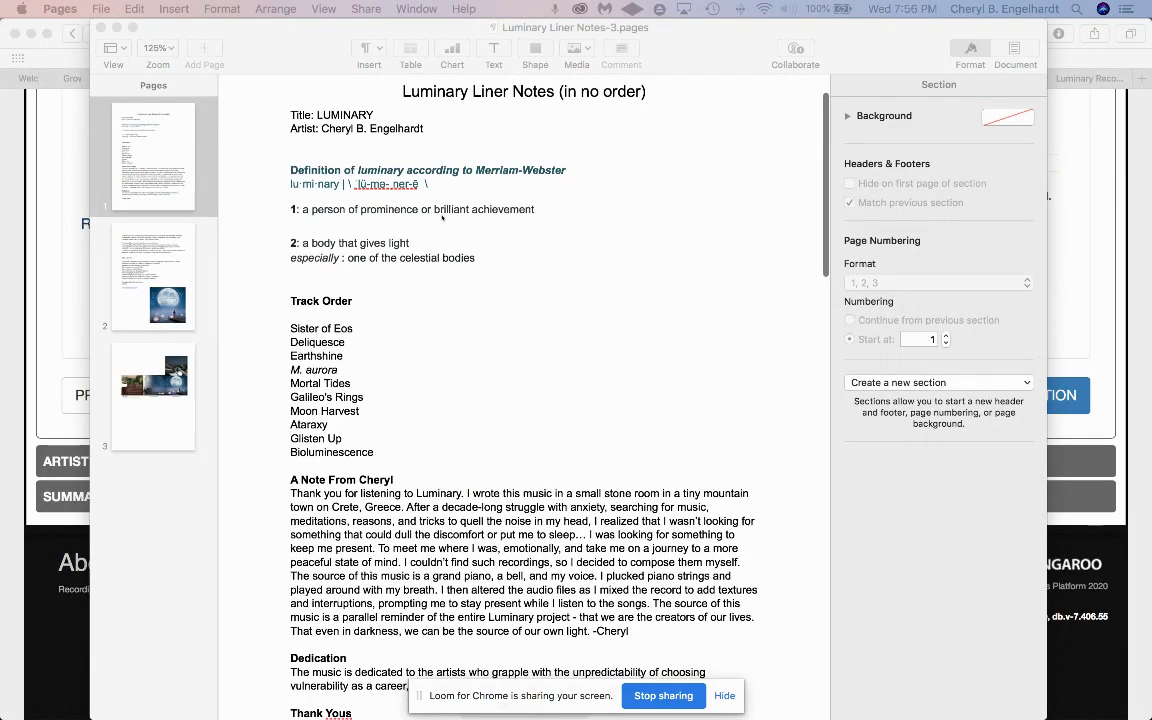
scroll(483, 192, "down", 8)
scroll(622, 479, "down", 10)
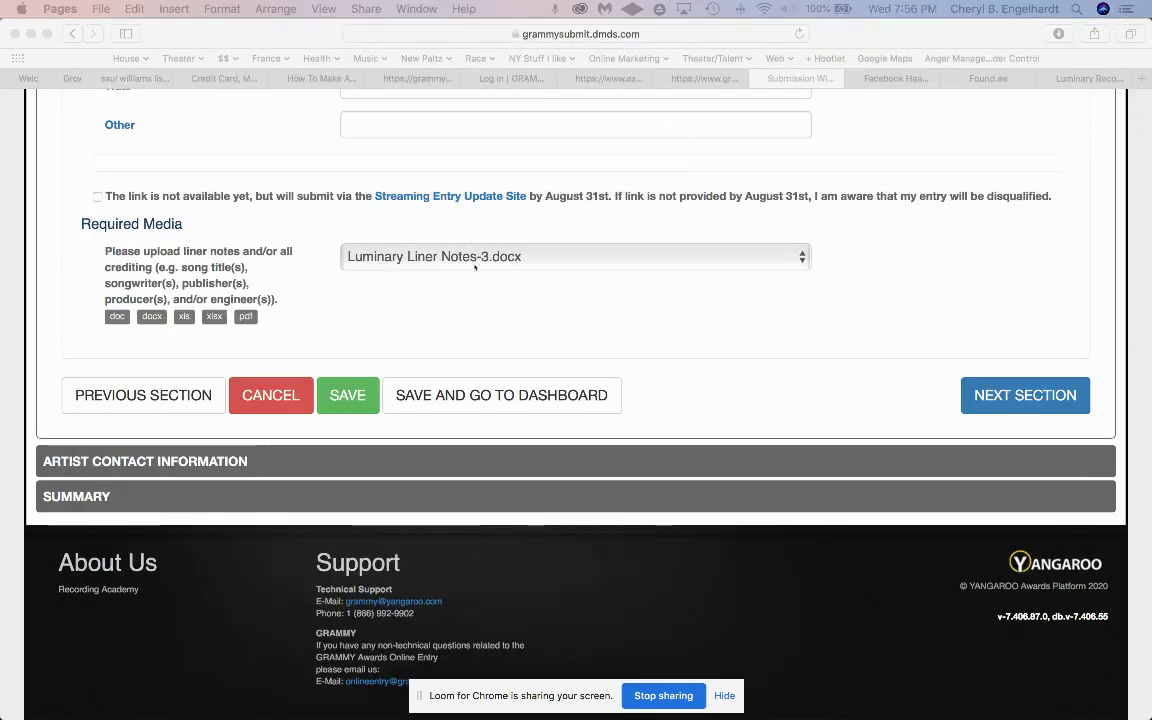
- Confirm Luminary Liner Notes-3.docx stays assigned and advance to Artist Contact Information
scroll(470, 265, "up", 10)
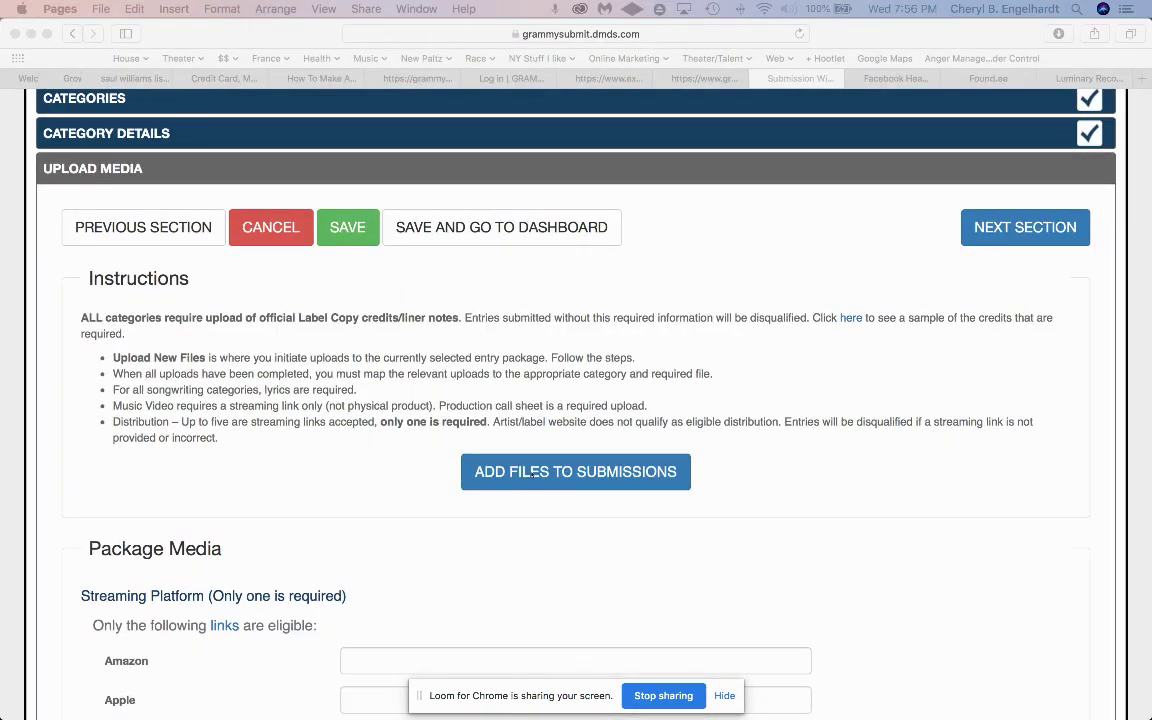
scroll(535, 472, "down", 10)
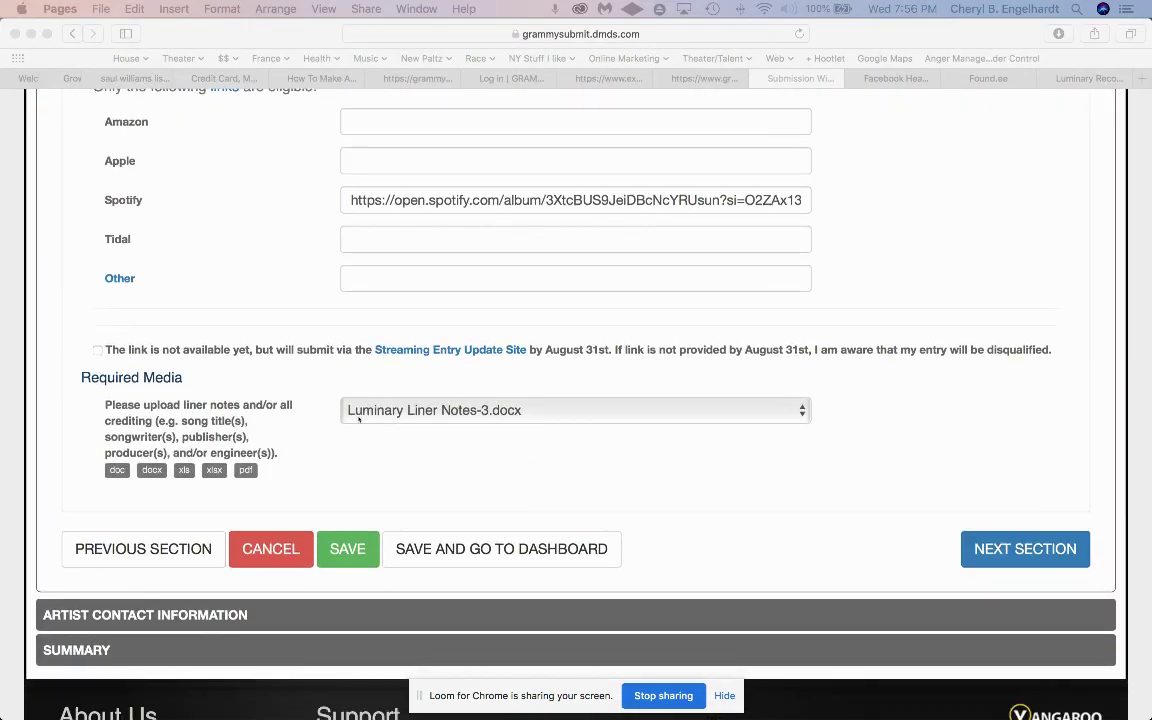
left_click(517, 412)
left_click(517, 412)
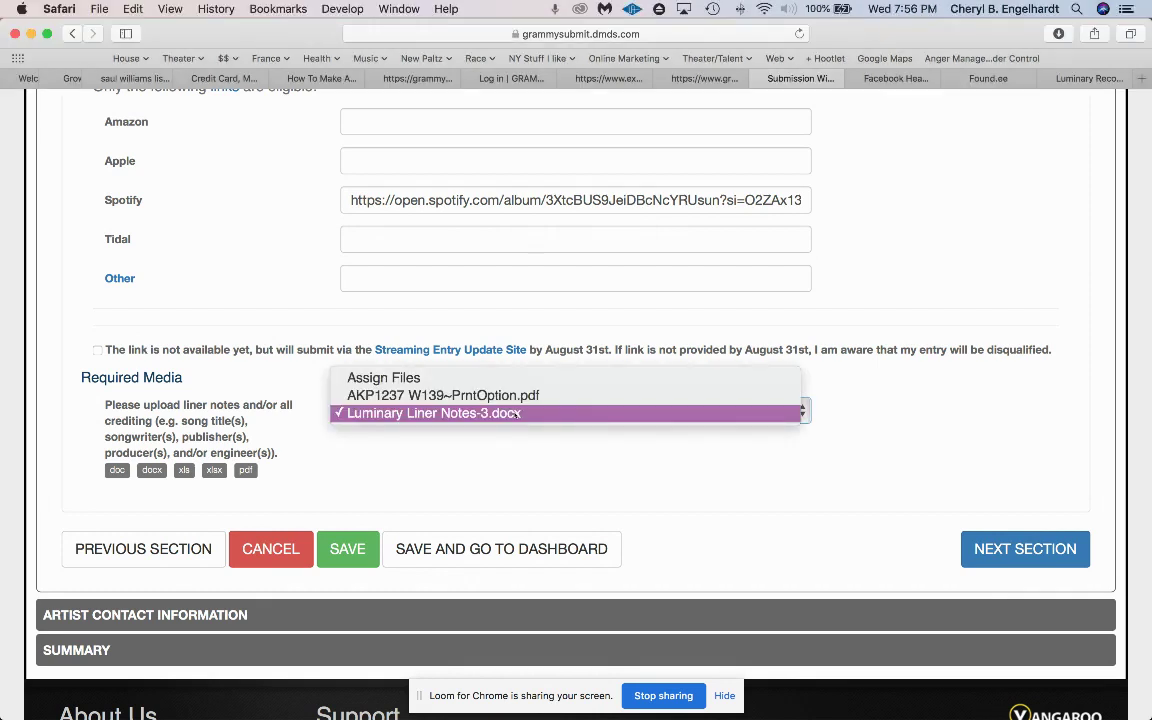
left_click(517, 413)
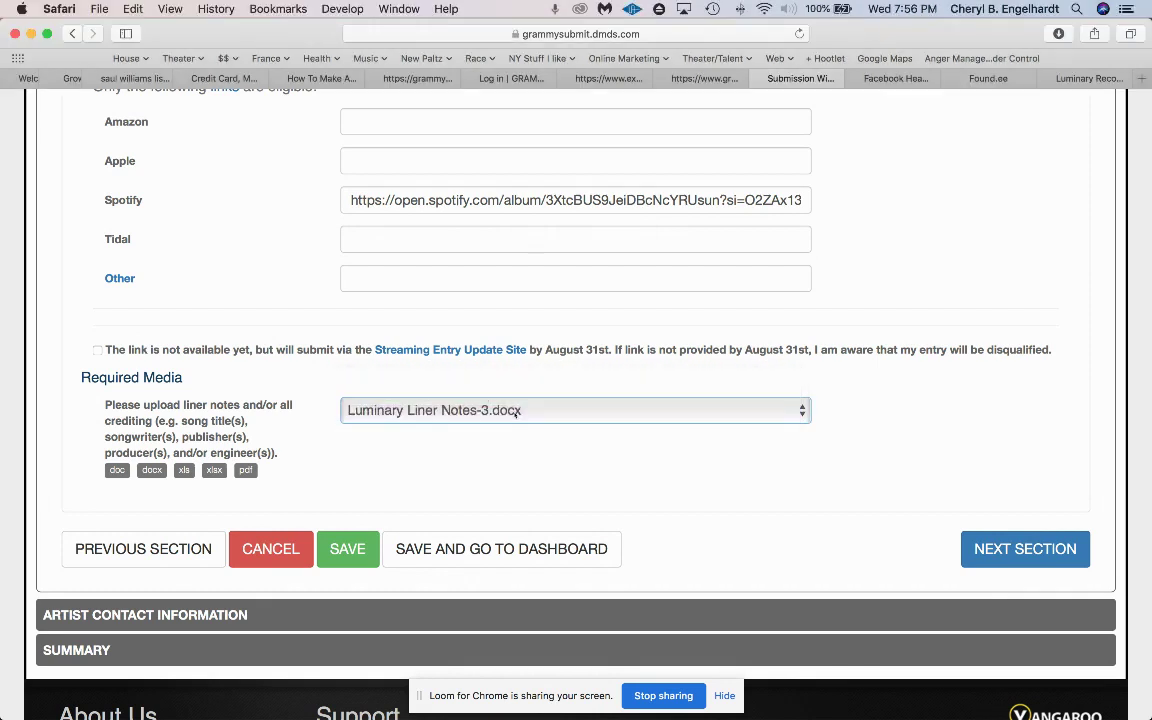
left_click(967, 549)
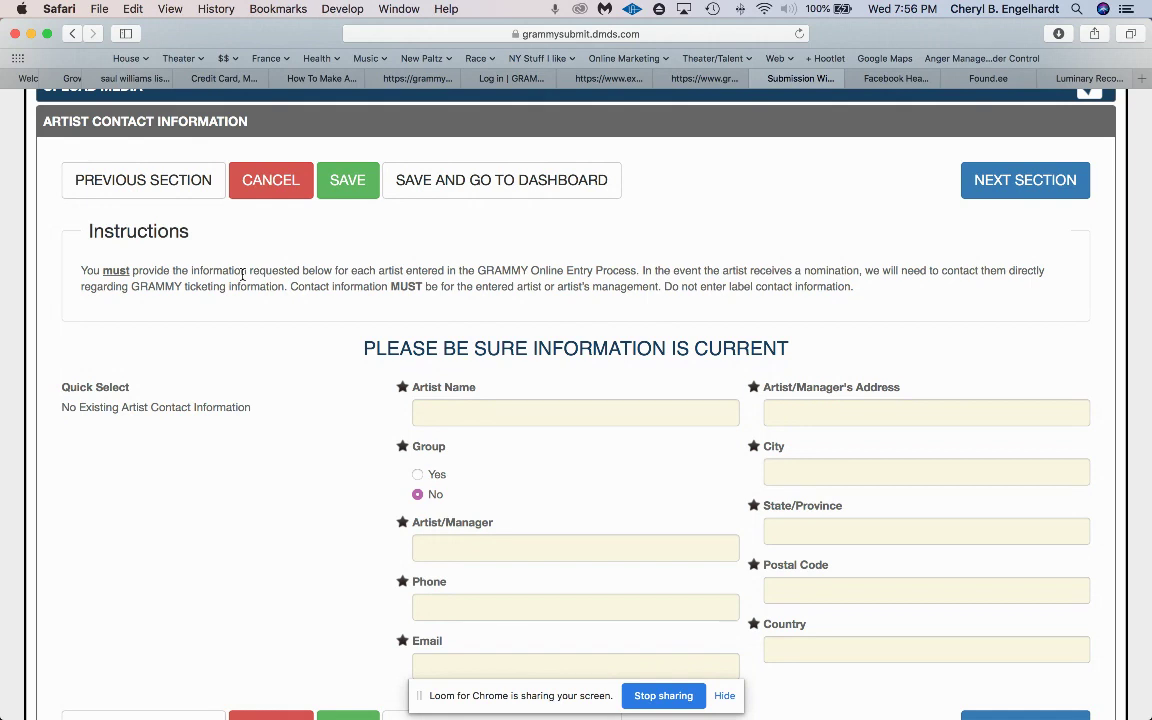
- Fill in the artist name field of the Artist Contact Information
left_click(486, 410)
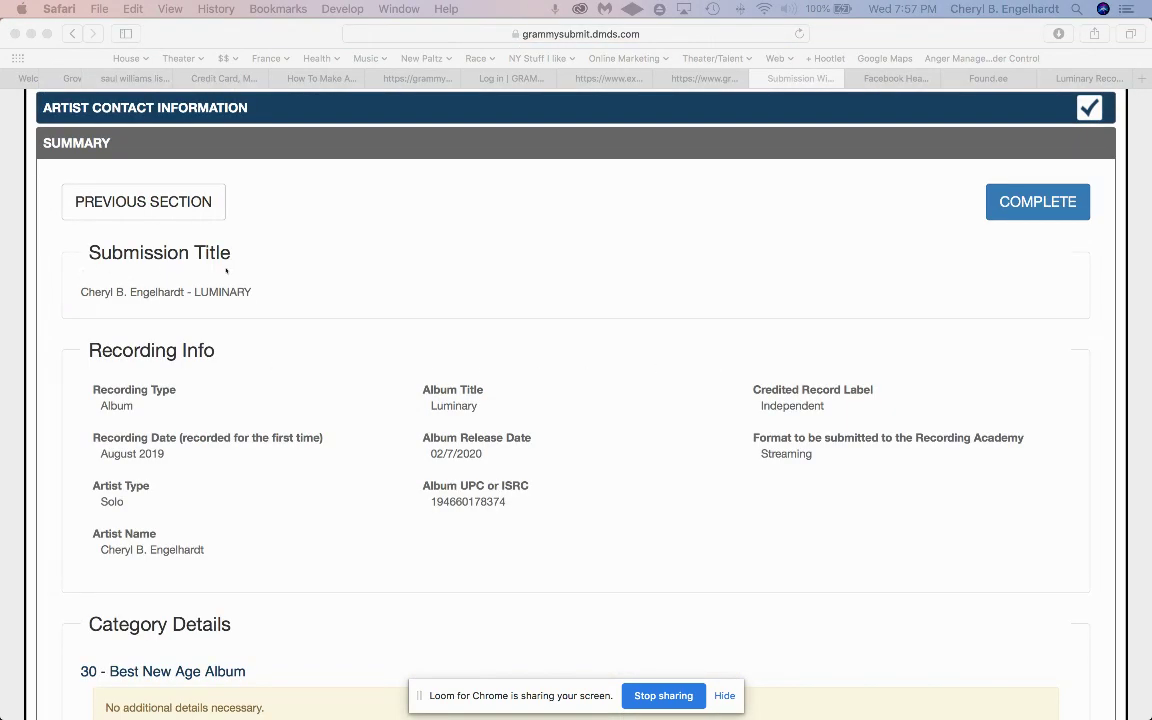
- Scroll through the LUMINARY summary and mark the entry COMPLETE
scroll(224, 297, "down", 2)
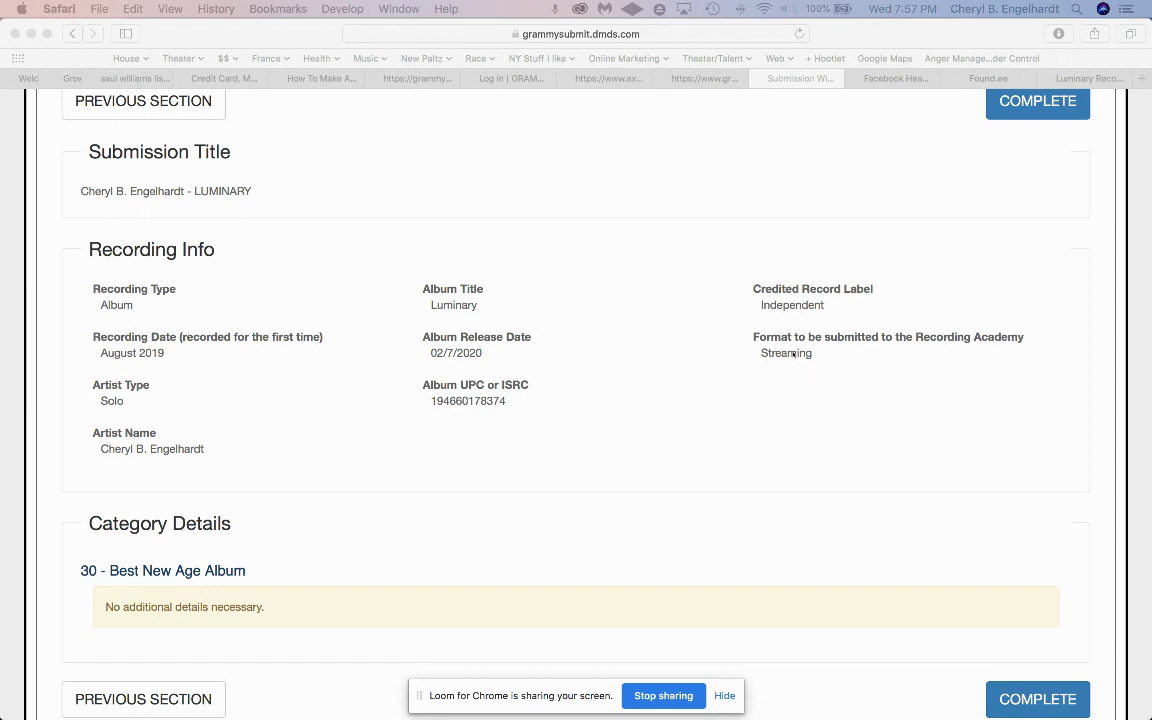
scroll(790, 355, "down", 2)
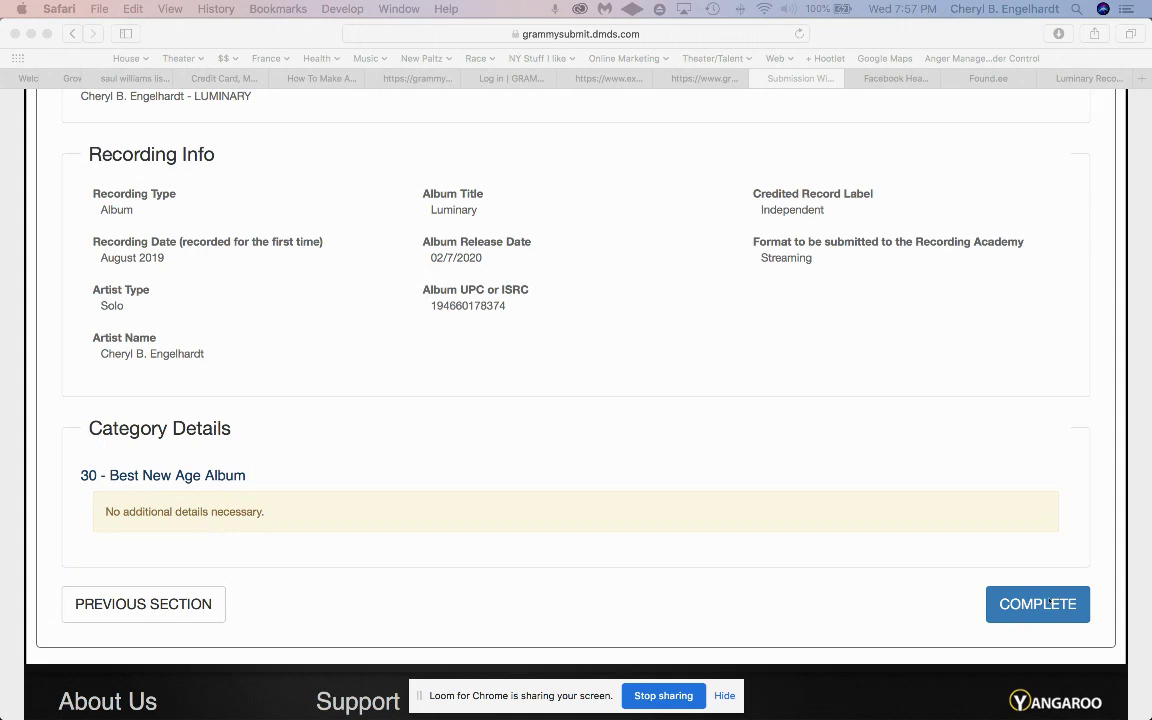
left_click(1045, 610)
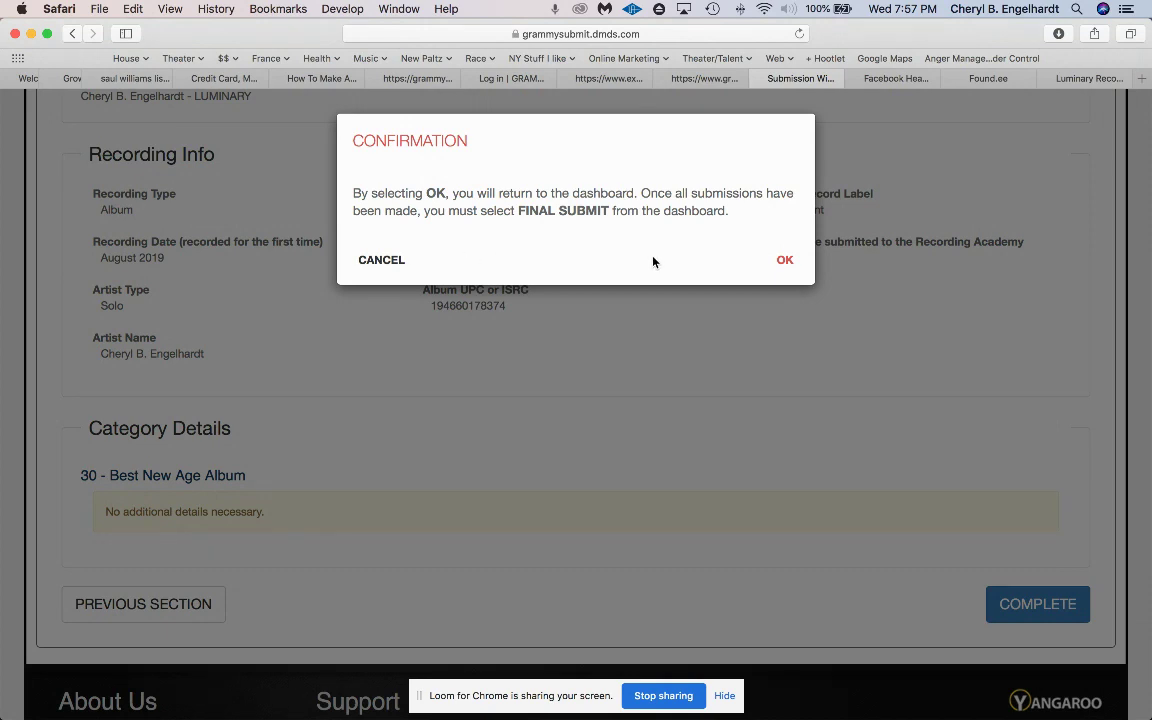
- Accept the Confirmation dialog to return to the Dashboard with the LUMINARY submission listed
left_click(785, 261)
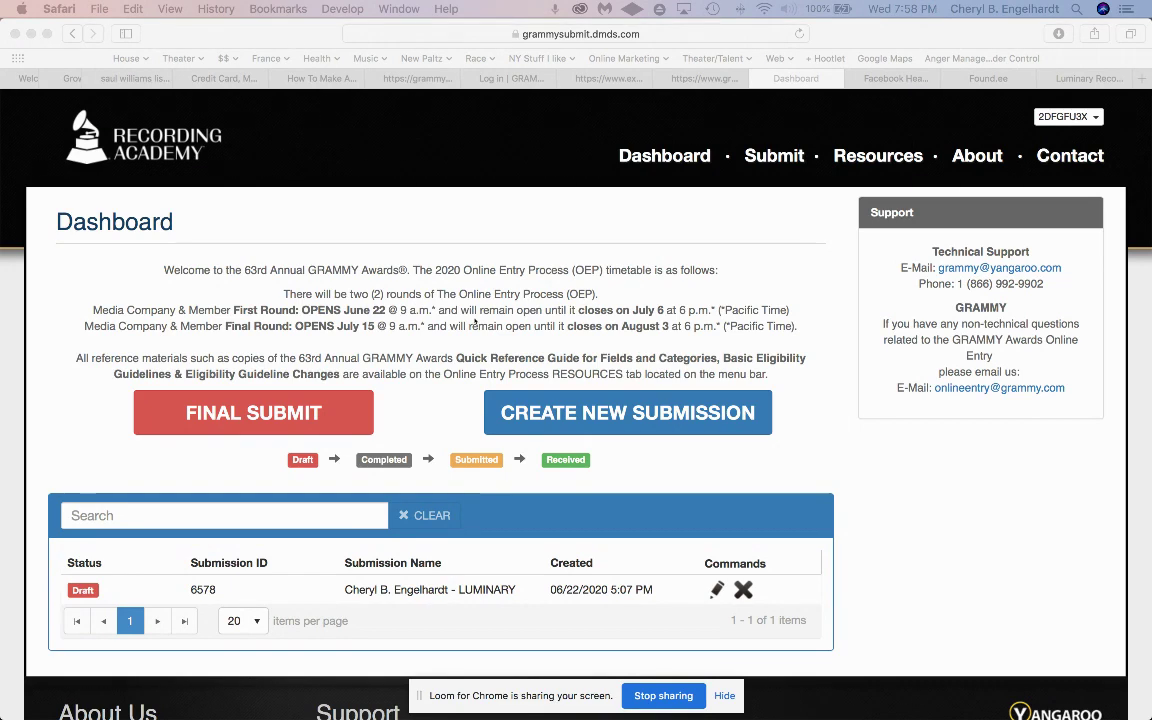
- Attempt FINAL SUBMIT from the Dashboard, which warns that Draft submissions must be completed first
scroll(457, 340, "up", 1)
scroll(458, 366, "down", 1)
left_click(235, 422)
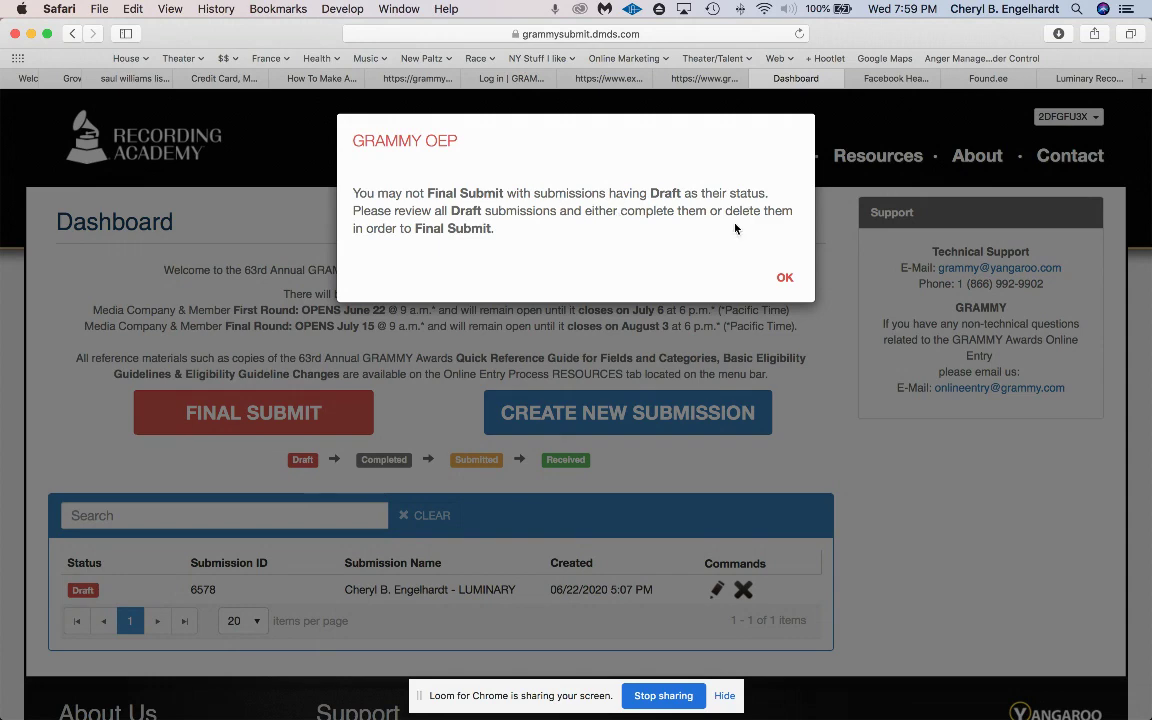
- Dismiss the Draft warning, reopen the LUMINARY draft, and advance past Recording Academy Rights
left_click(784, 279)
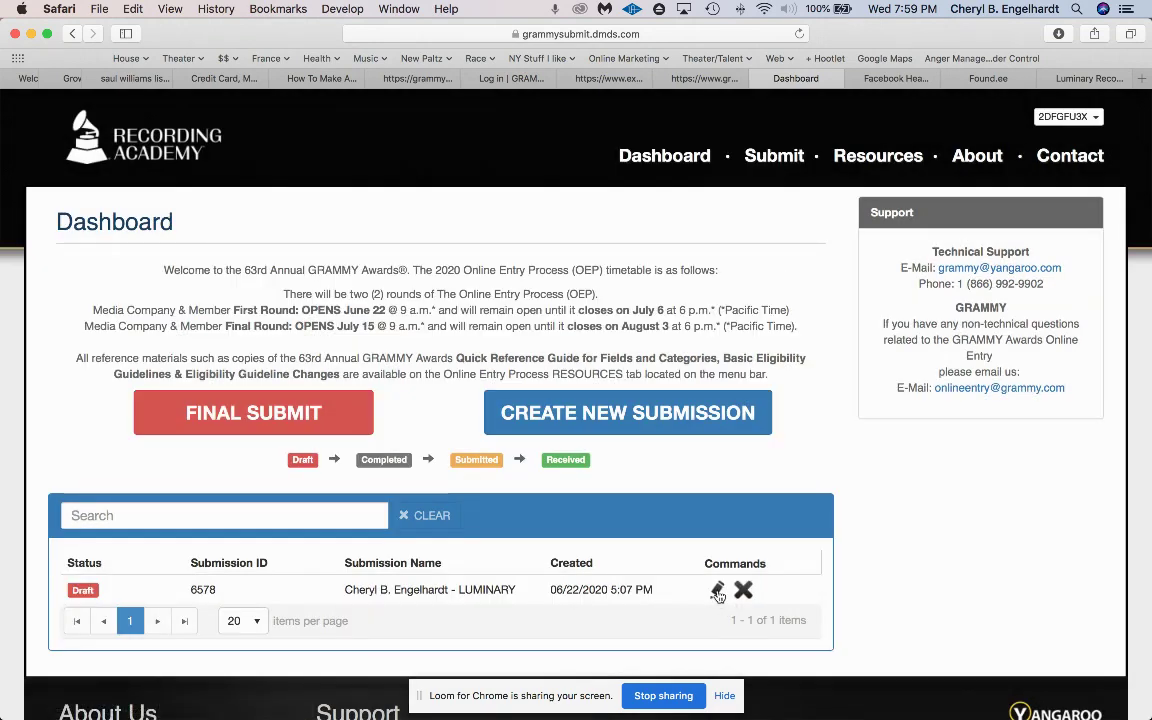
left_click(716, 590)
left_click(789, 245)
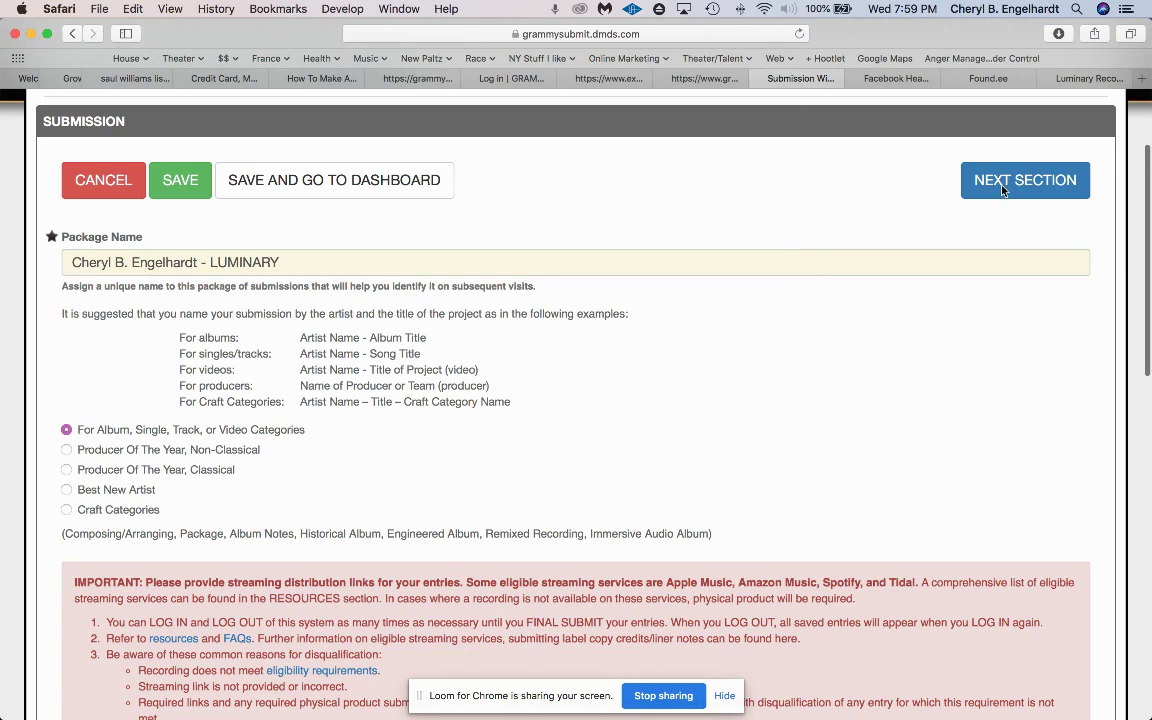
left_click(1003, 189)
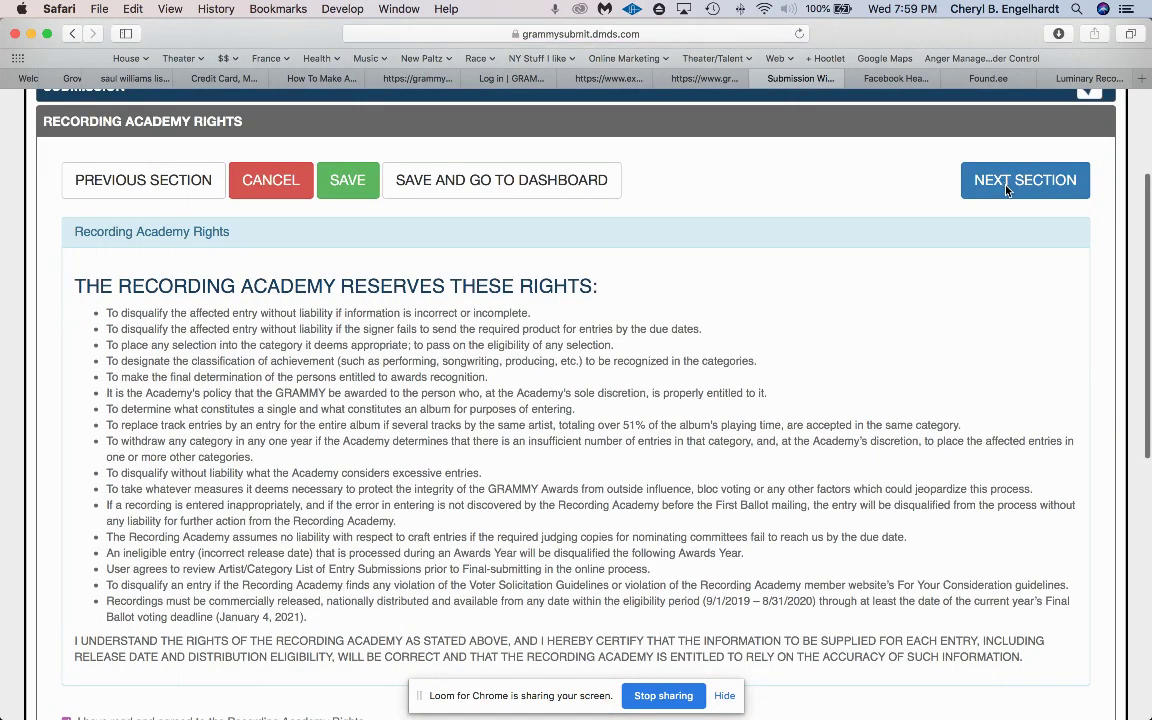
left_click(1005, 188)
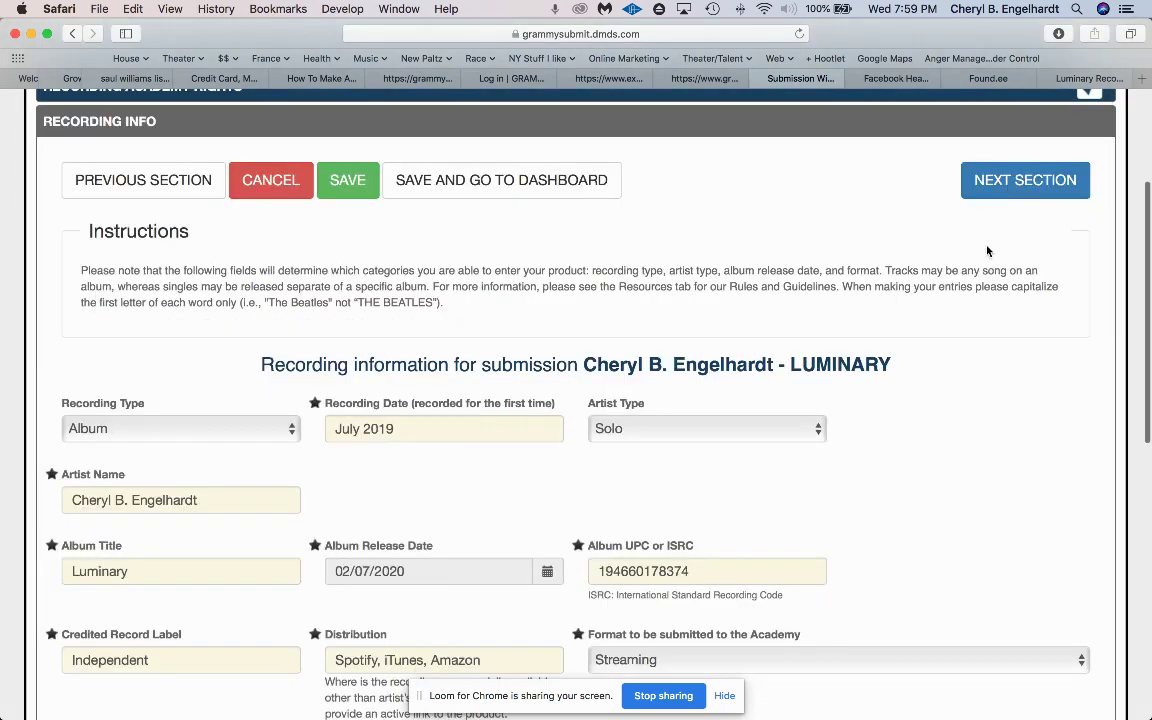
- Advance past the recording information section to Category Details
scroll(900, 300, "down", 15)
left_click(1020, 240)
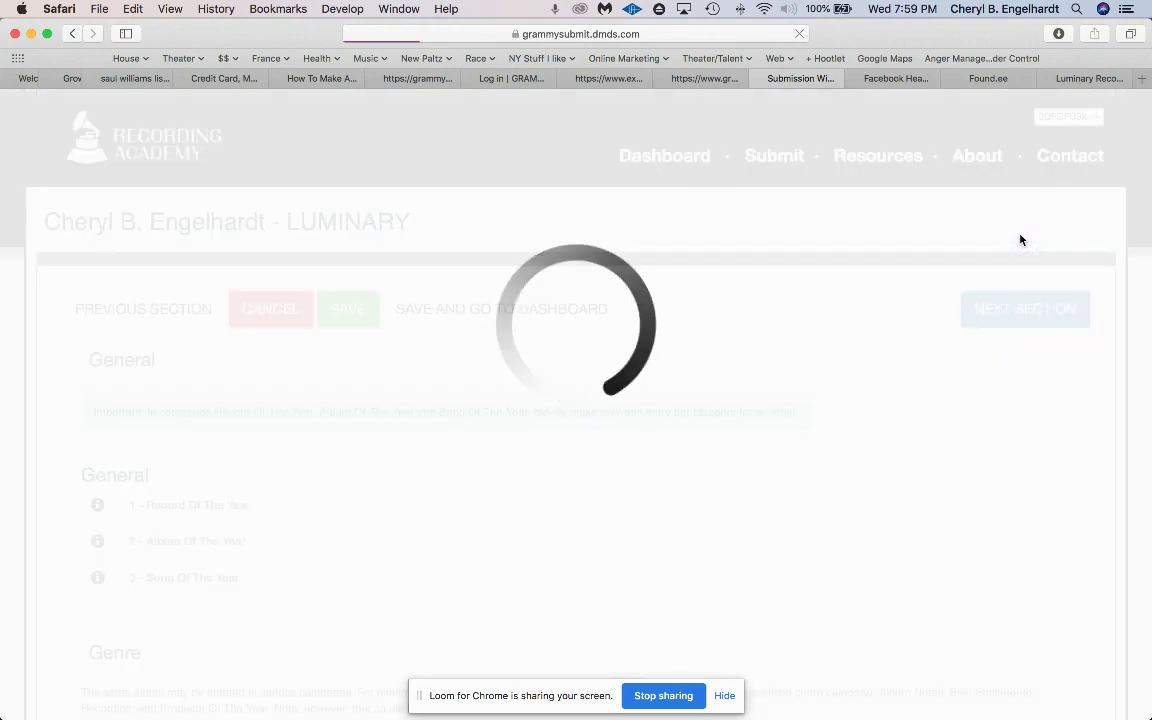
scroll(838, 293, "down", 10)
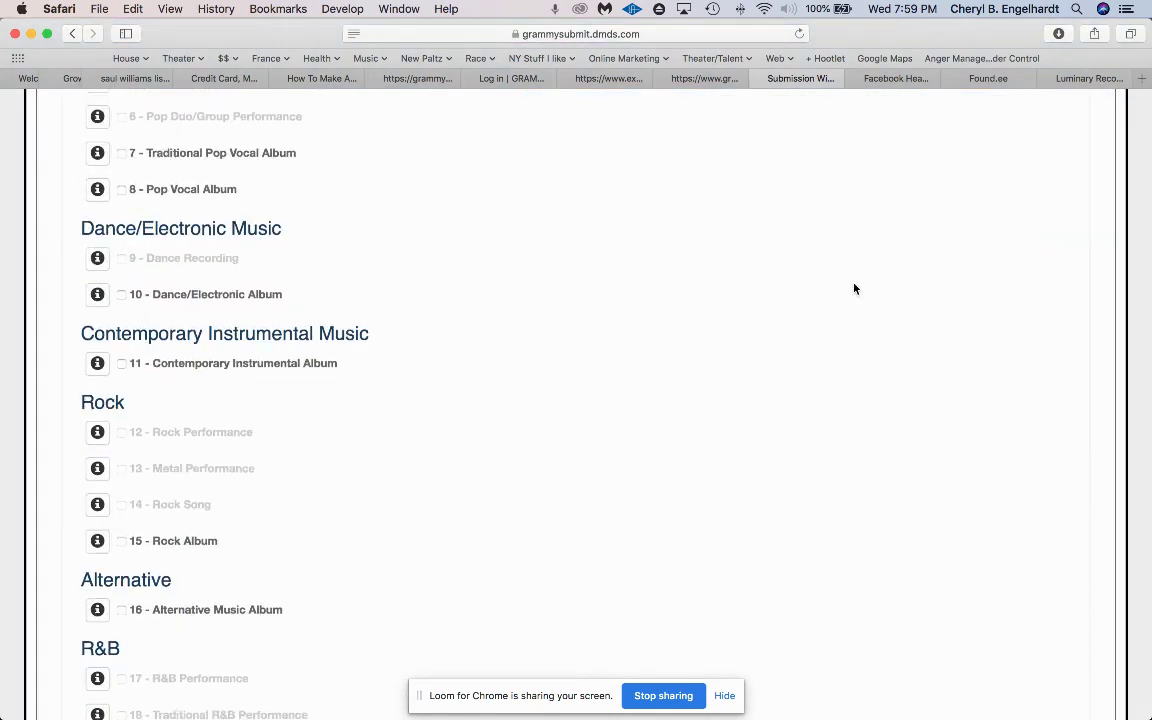
scroll(838, 293, "down", 20)
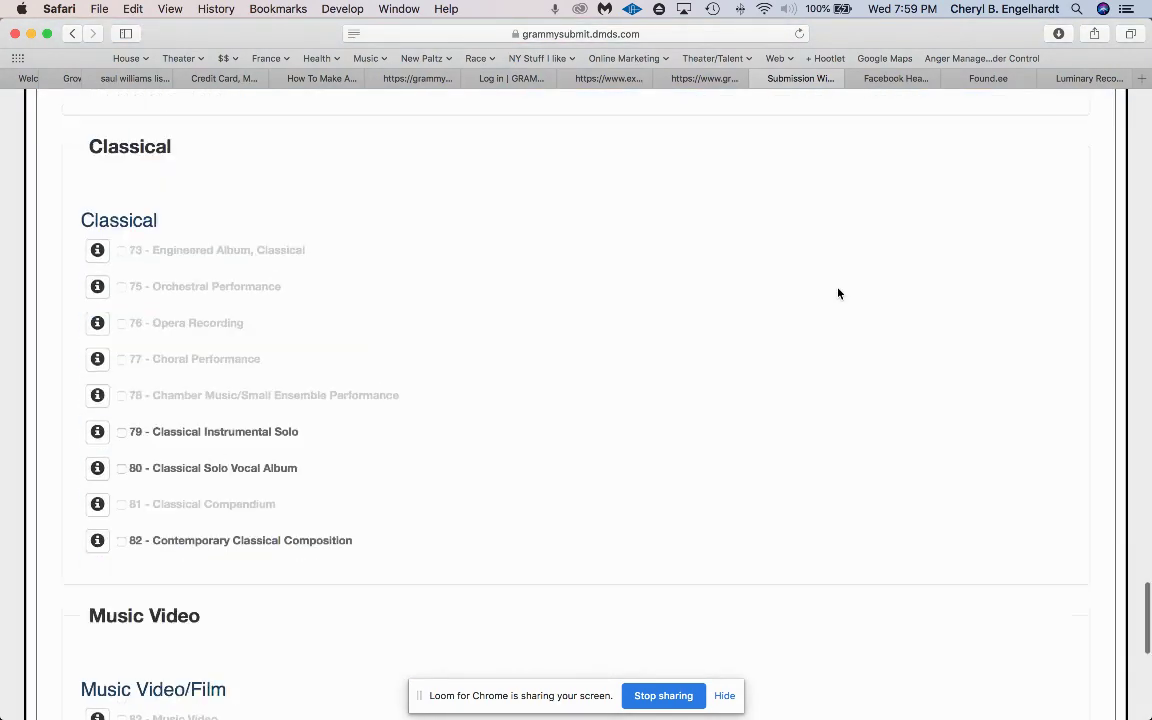
scroll(838, 293, "down", 10)
left_click(1039, 285)
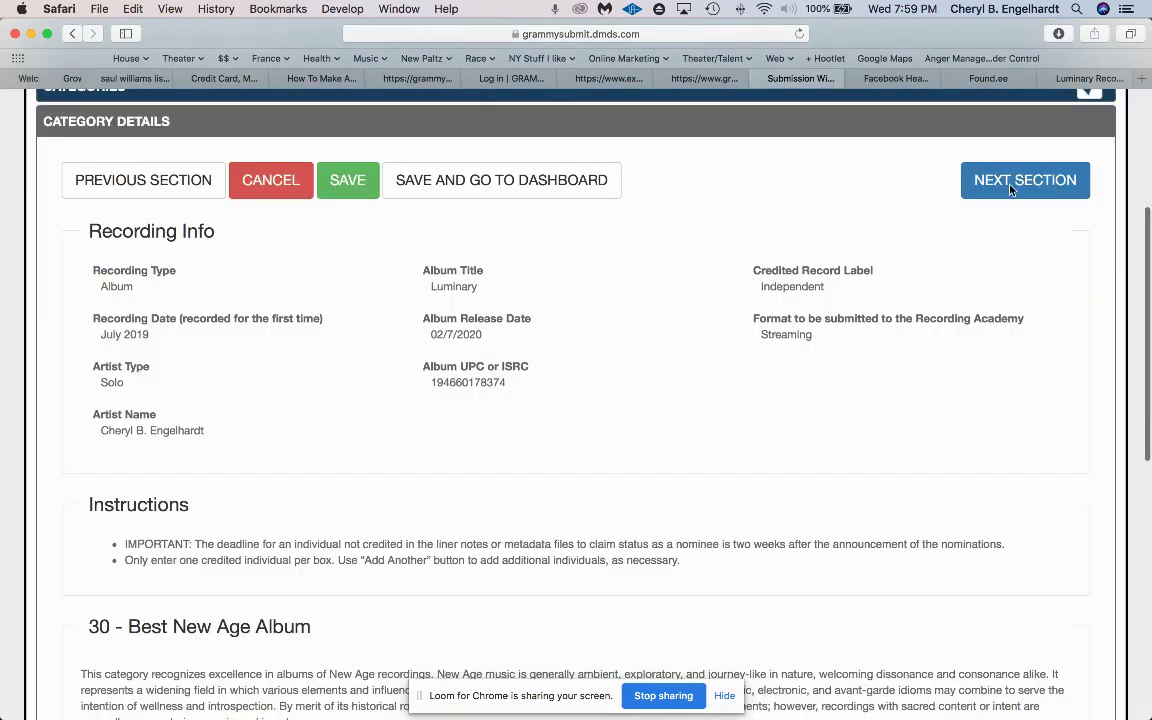
- Move through Upload Media and Artist Contact Information to the entry Summary
left_click(1010, 190)
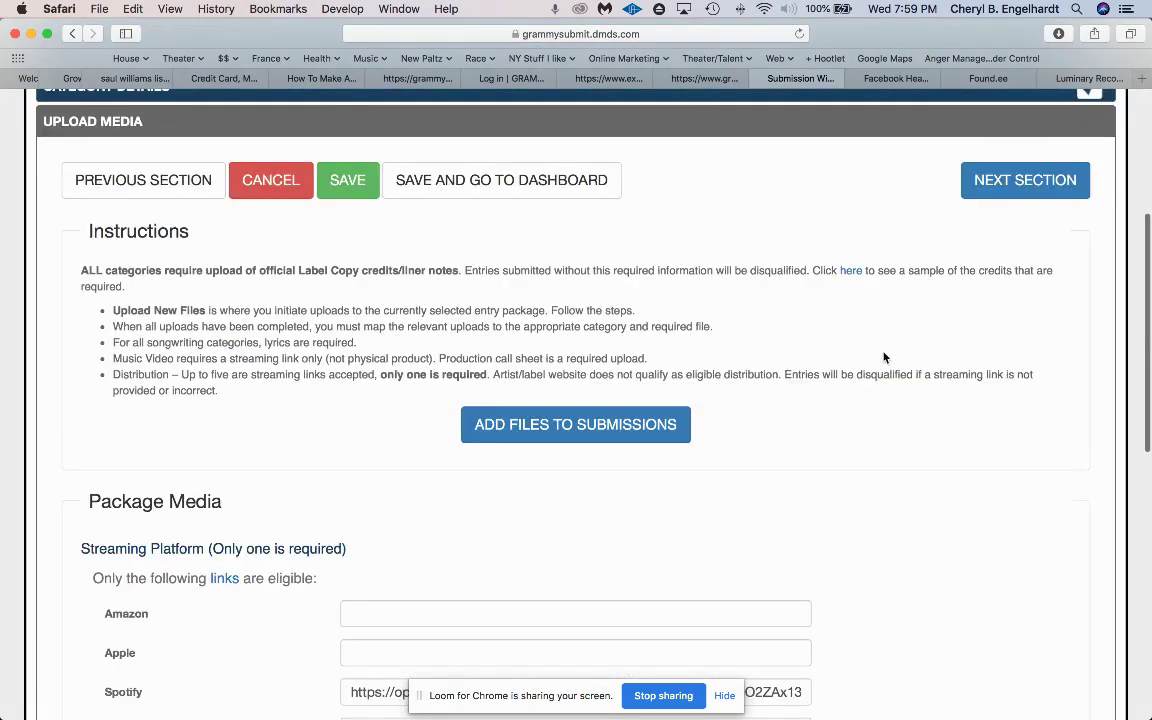
scroll(884, 357, "down", 3)
scroll(884, 357, "down", 10)
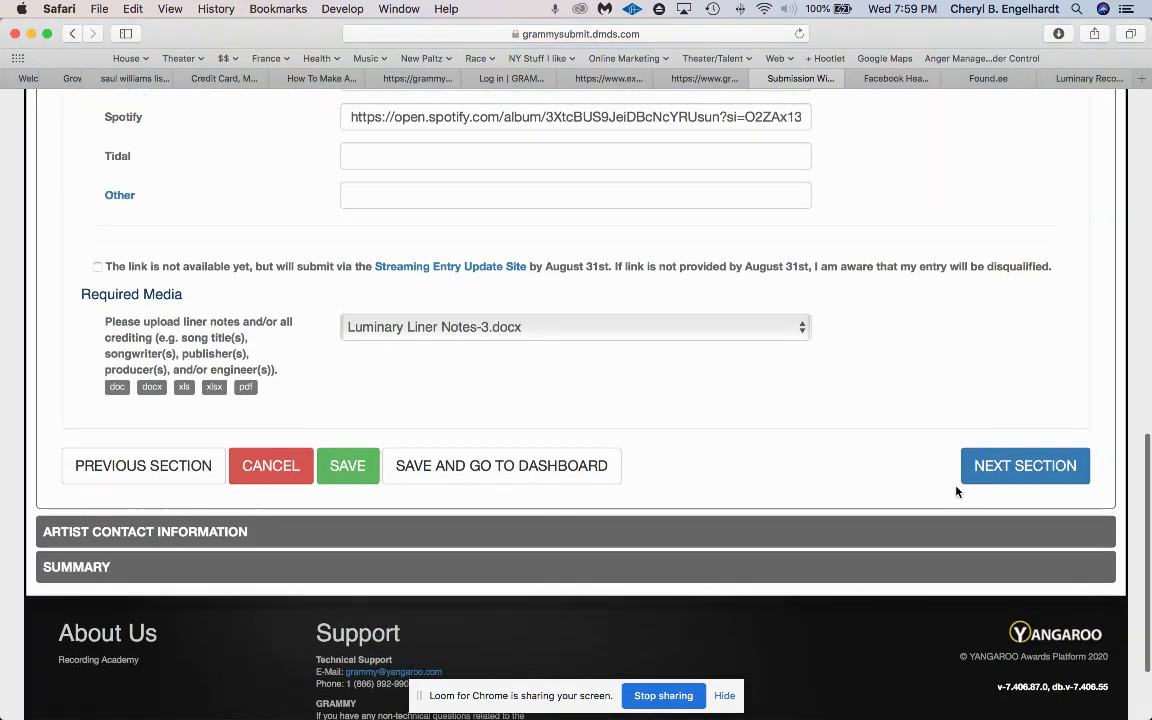
left_click(1005, 471)
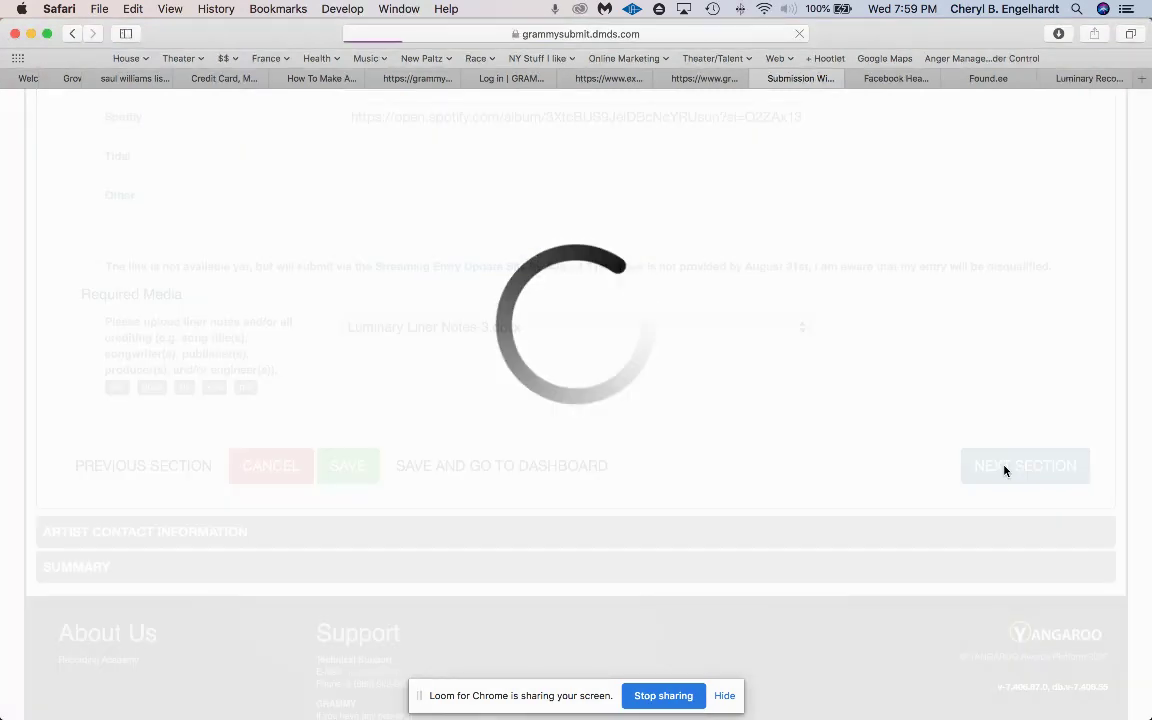
scroll(918, 398, "down", 8)
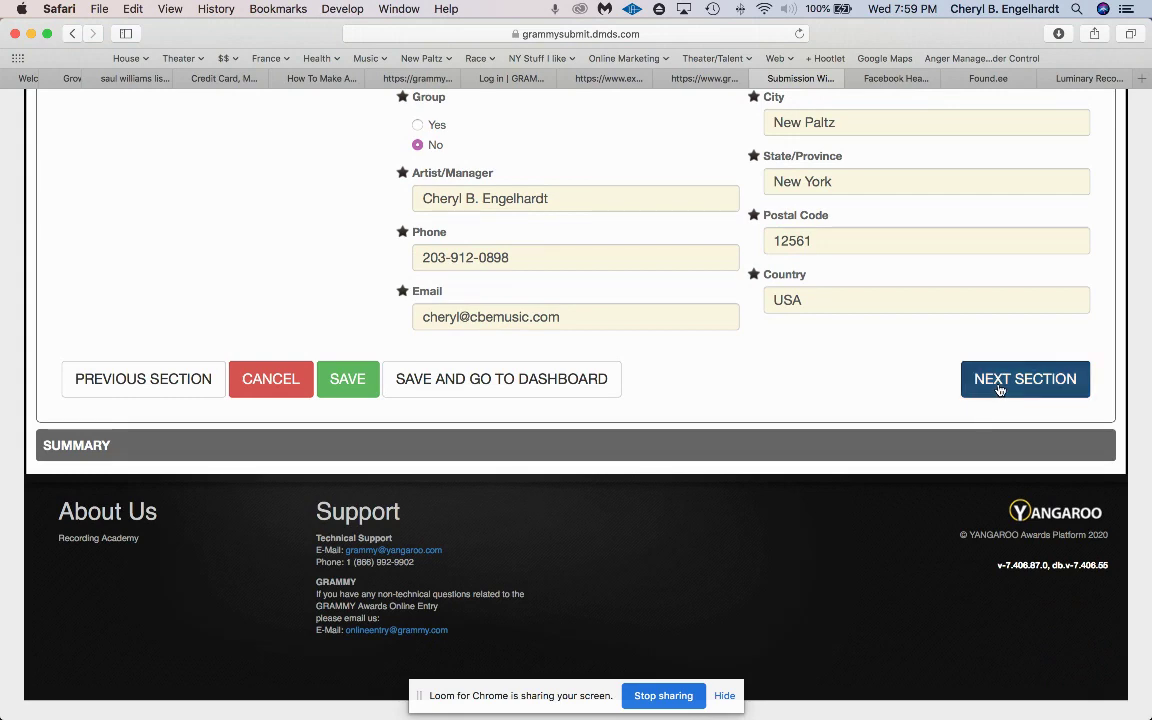
left_click(998, 388)
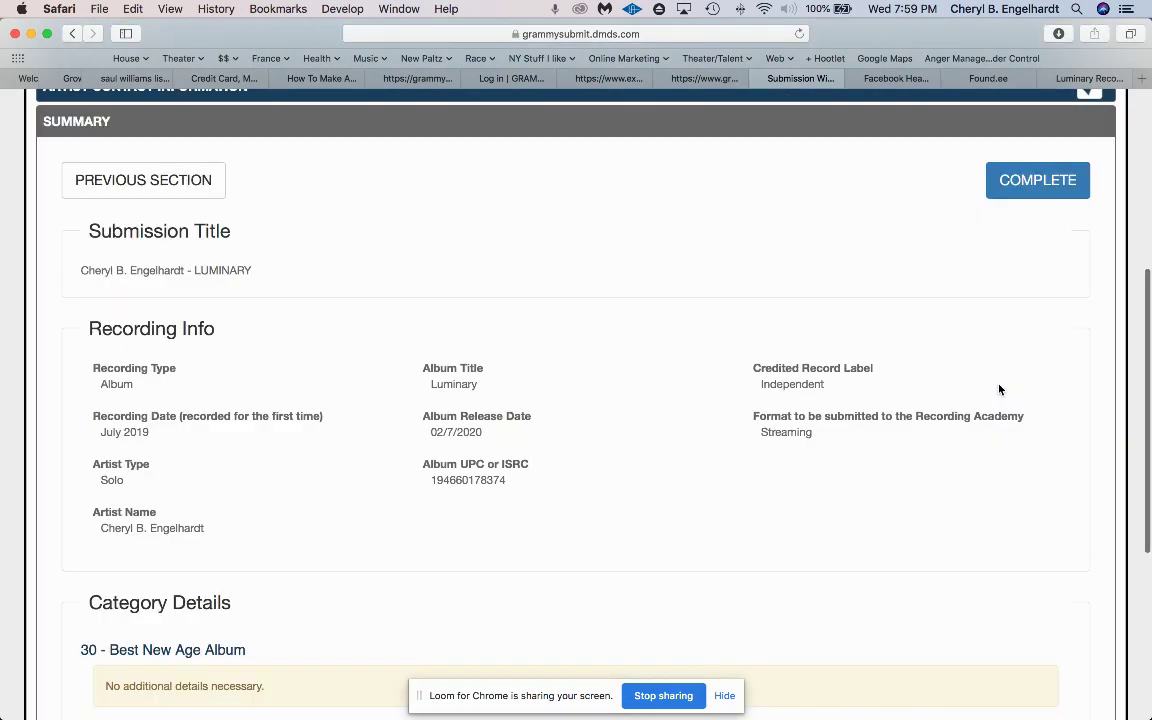
scroll(998, 388, "down", 3)
scroll(999, 389, "down", 2)
- Mark the LUMINARY entry COMPLETE and confirm, returning to the Dashboard with it Completed
left_click(1025, 514)
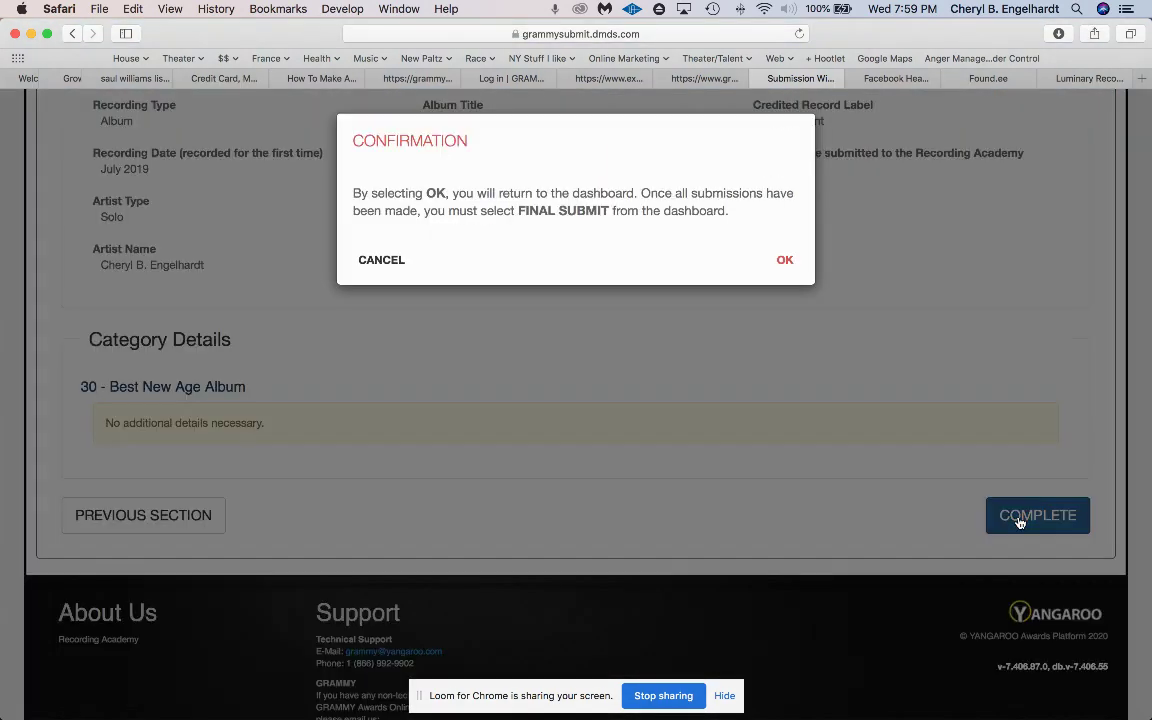
left_click(786, 261)
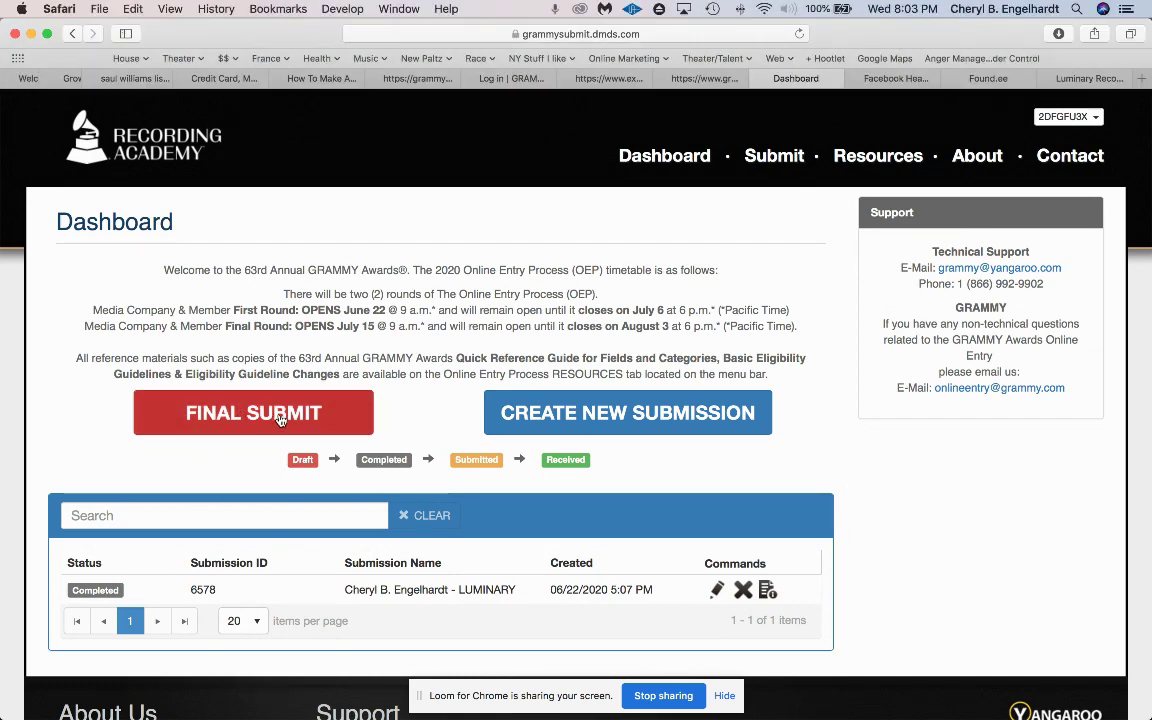
- Start FINAL SUBMIT and accept the warning to open the Final Submit Review
left_click(276, 418)
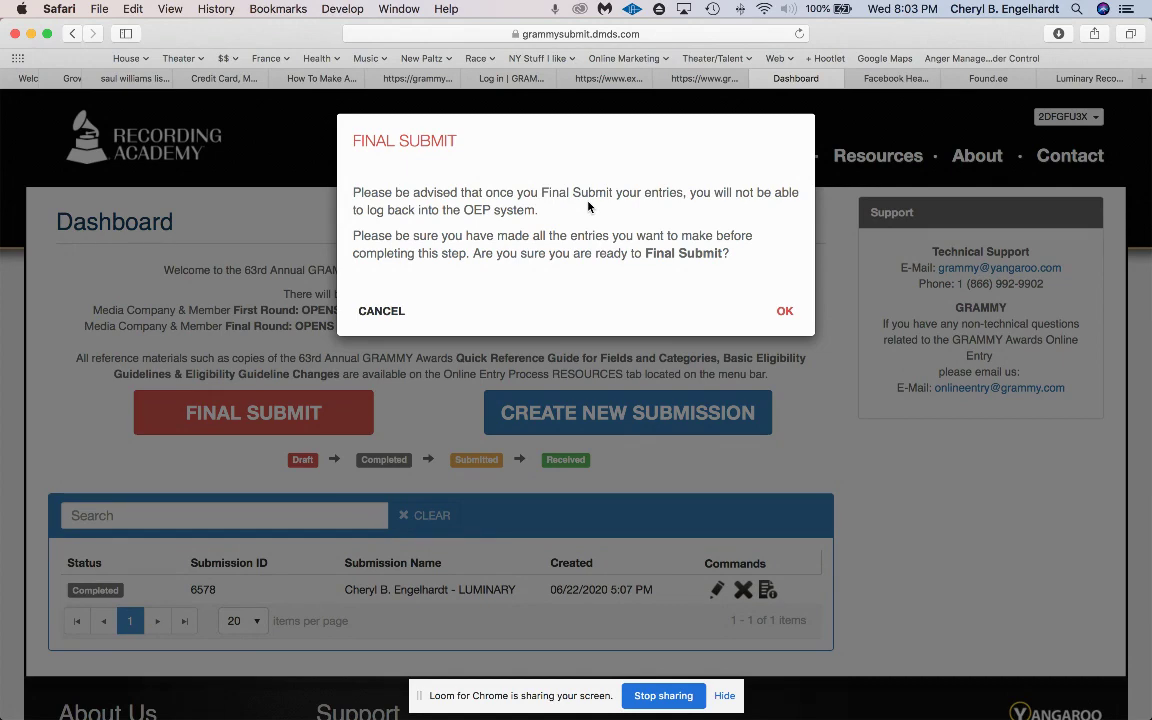
left_click(785, 313)
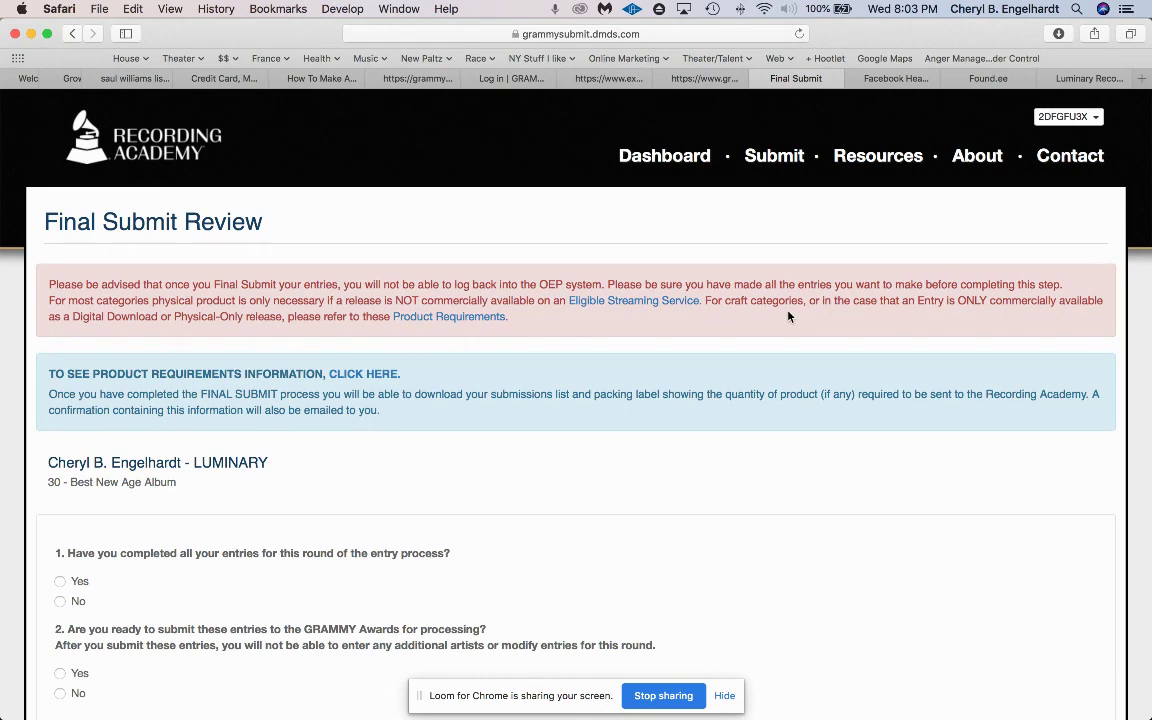
scroll(787, 316, "down", 3)
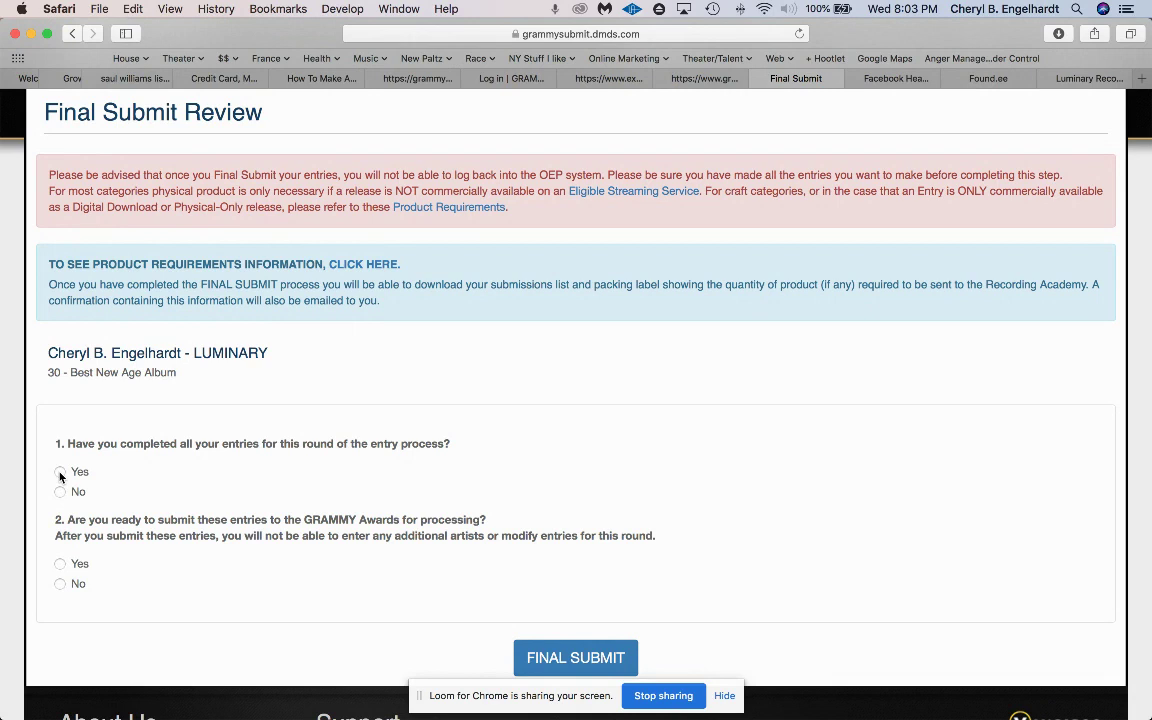
- Answer Yes to both readiness questions and submit the entries for final processing
left_click(60, 474)
left_click(59, 565)
left_click(569, 660)
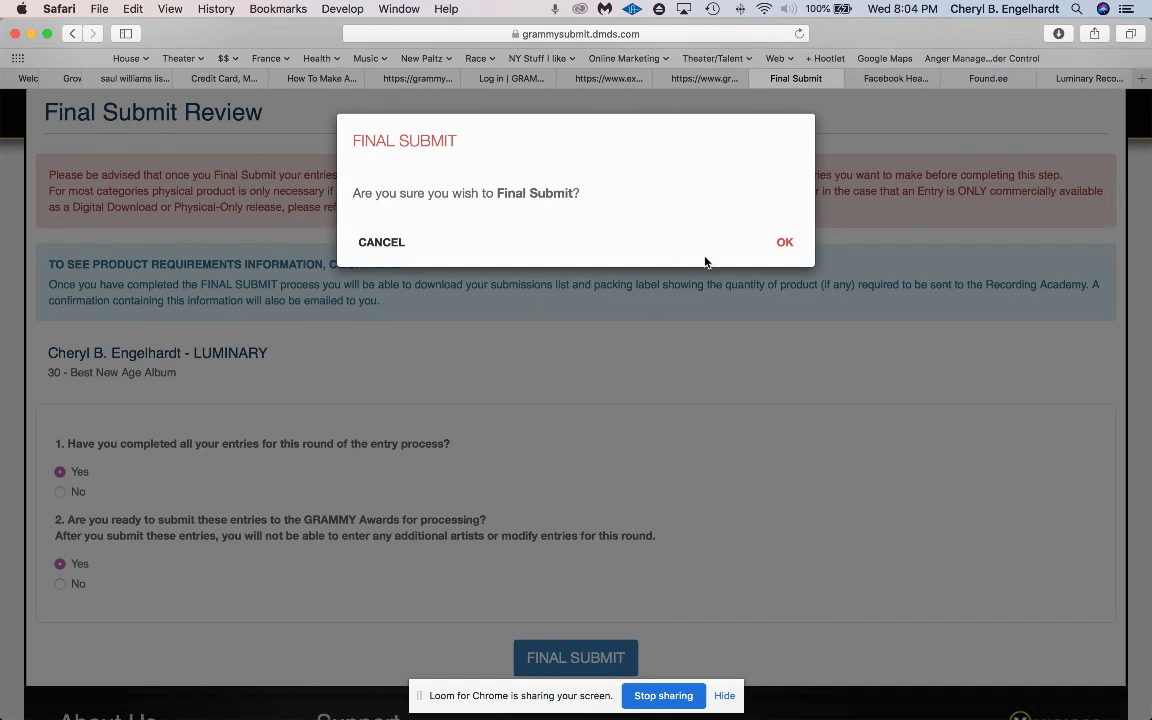
- Confirm the final submission and bring up the three-page submissions list
left_click(785, 244)
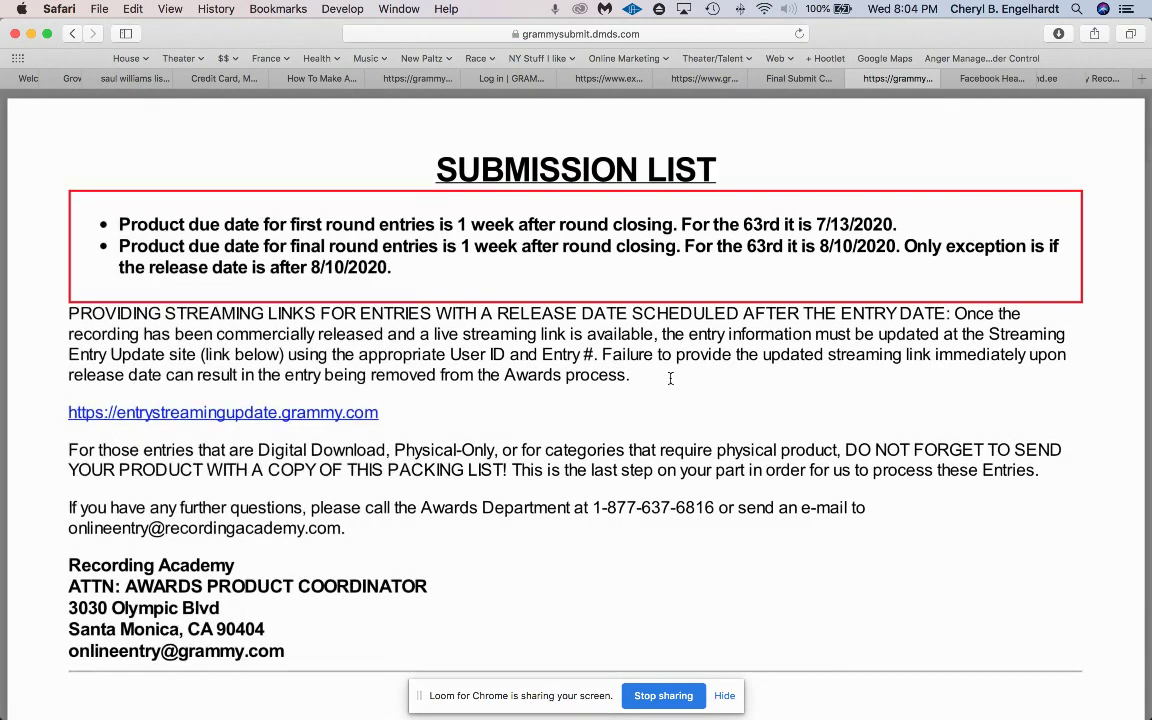
scroll(668, 378, "down", 5)
scroll(670, 378, "down", 7)
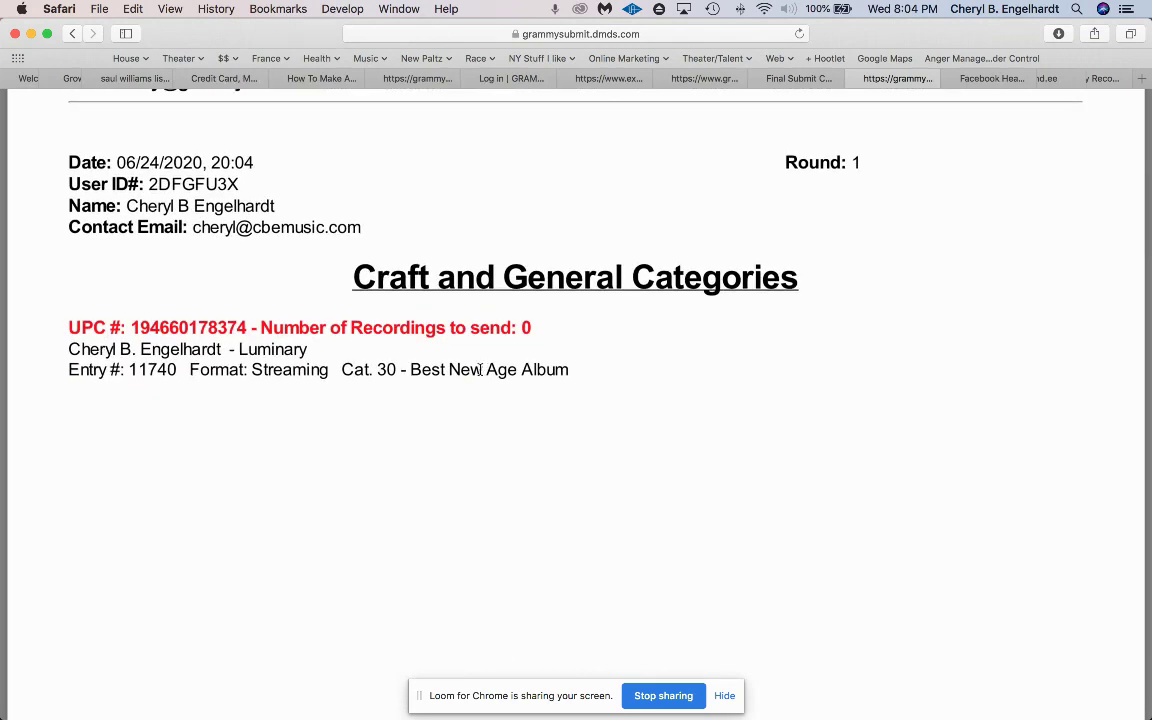
scroll(615, 361, "down", 10)
right_click(615, 362)
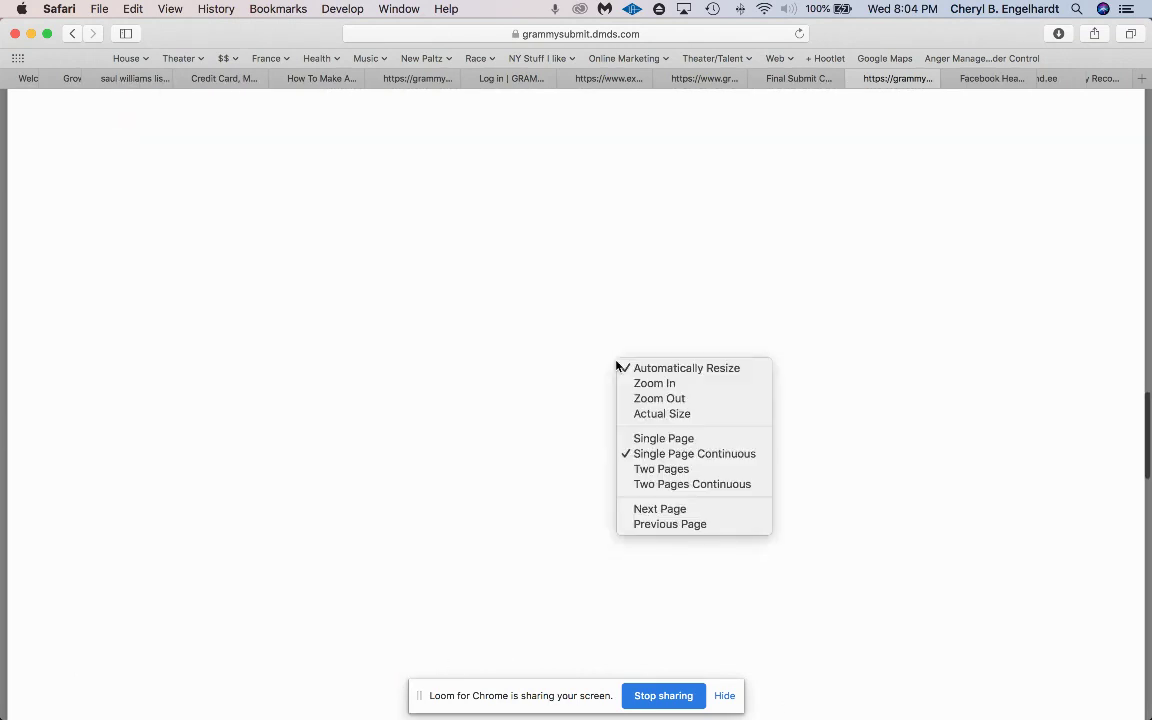
left_click(501, 363)
- Print the submissions list double-sided
key("super+p")
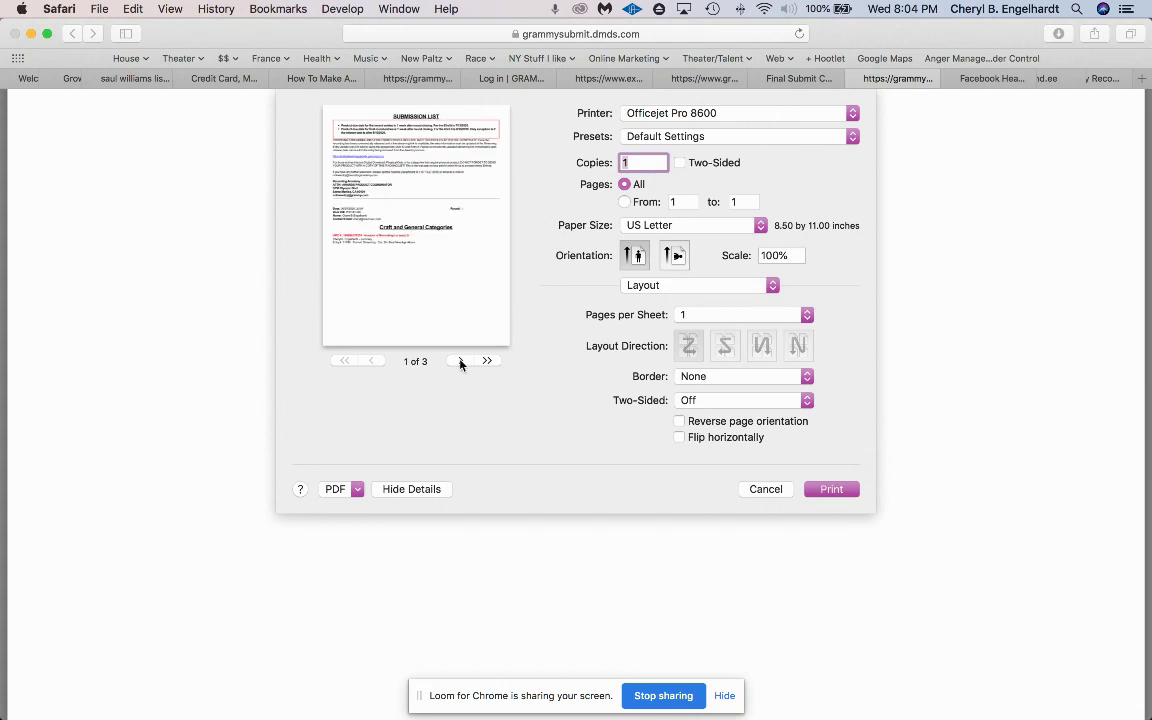
left_click(461, 361)
left_click(680, 162)
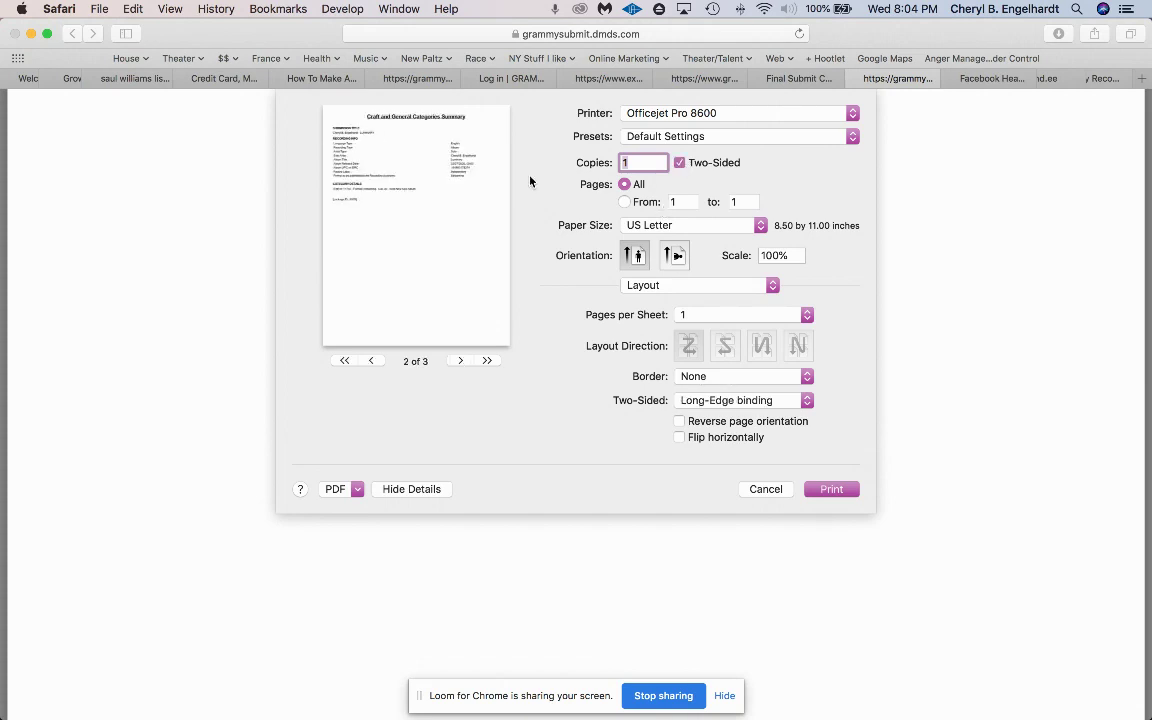
left_click(842, 494)
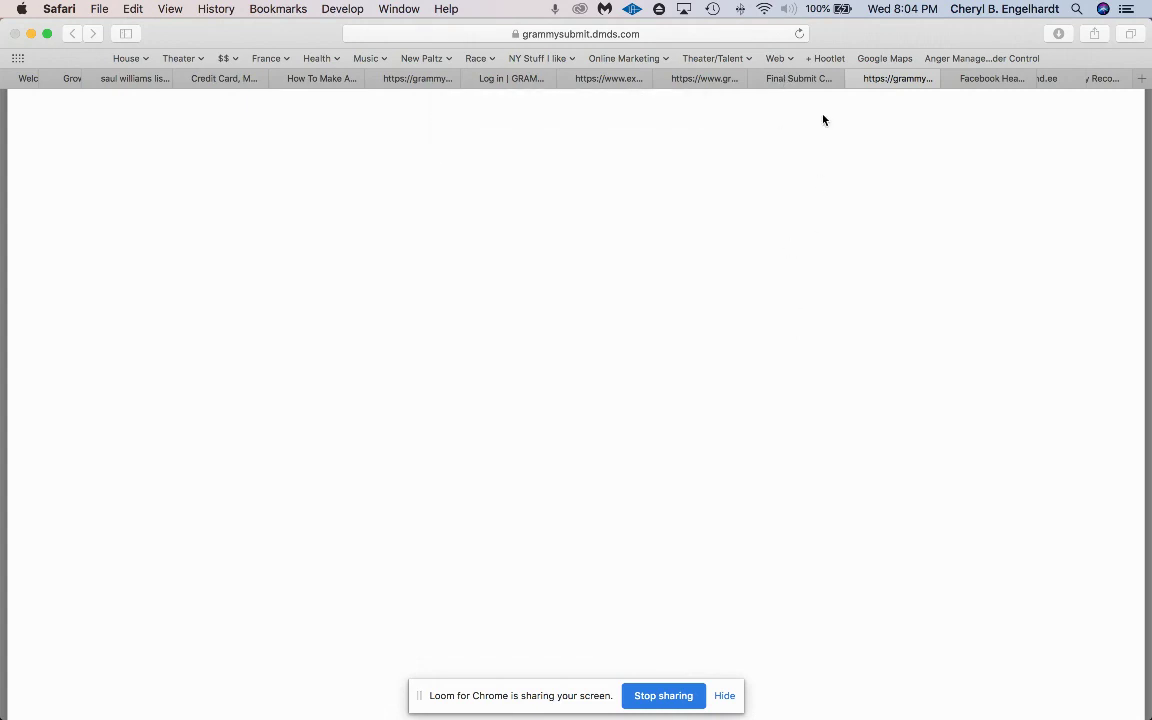
- Open the packing label PDF from the Congratulations page and look through it
left_click(797, 80)
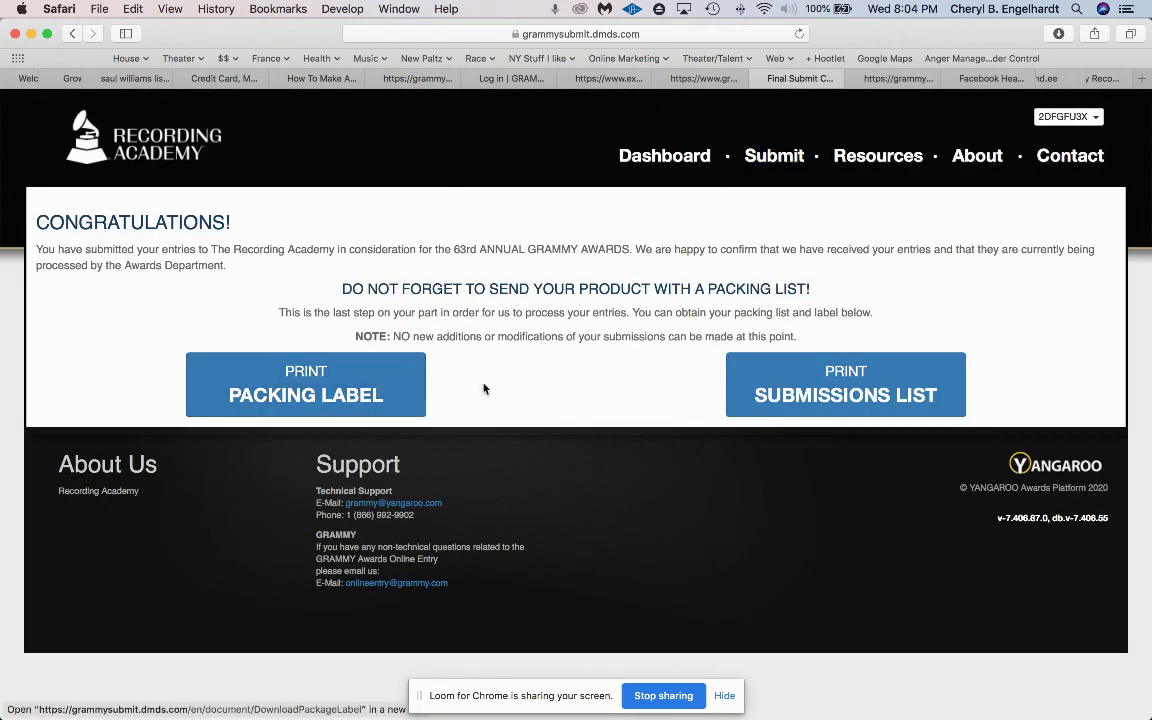
left_click(884, 80)
right_click(759, 177)
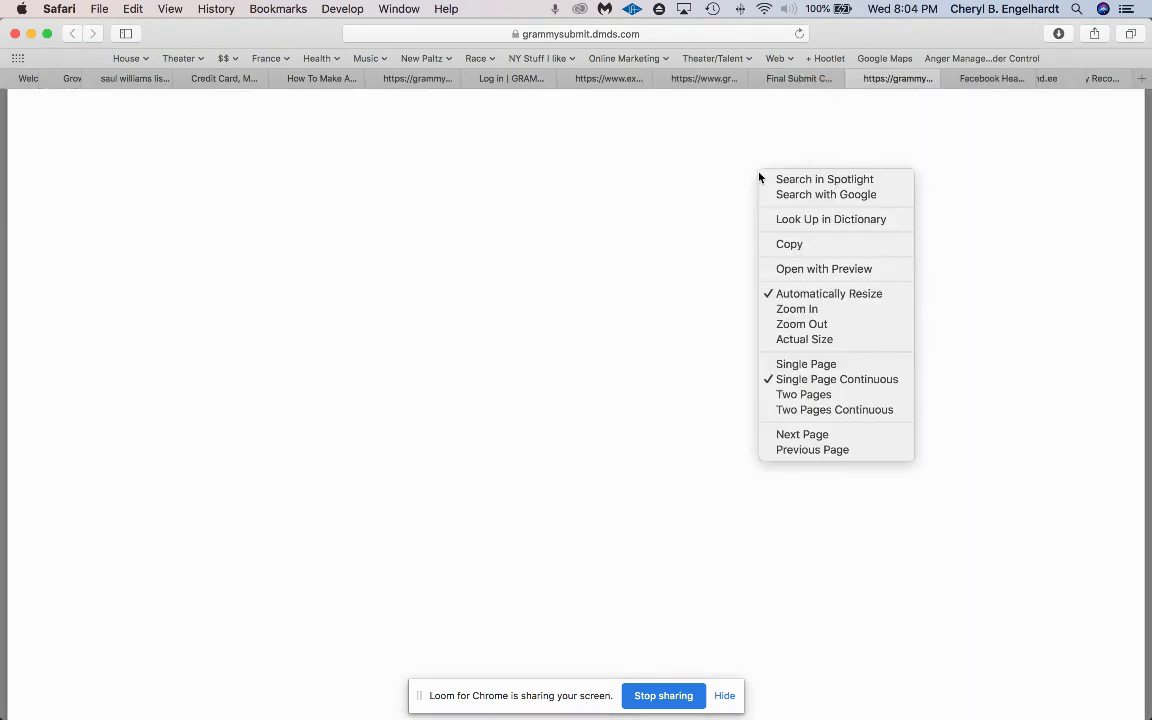
left_click(777, 269)
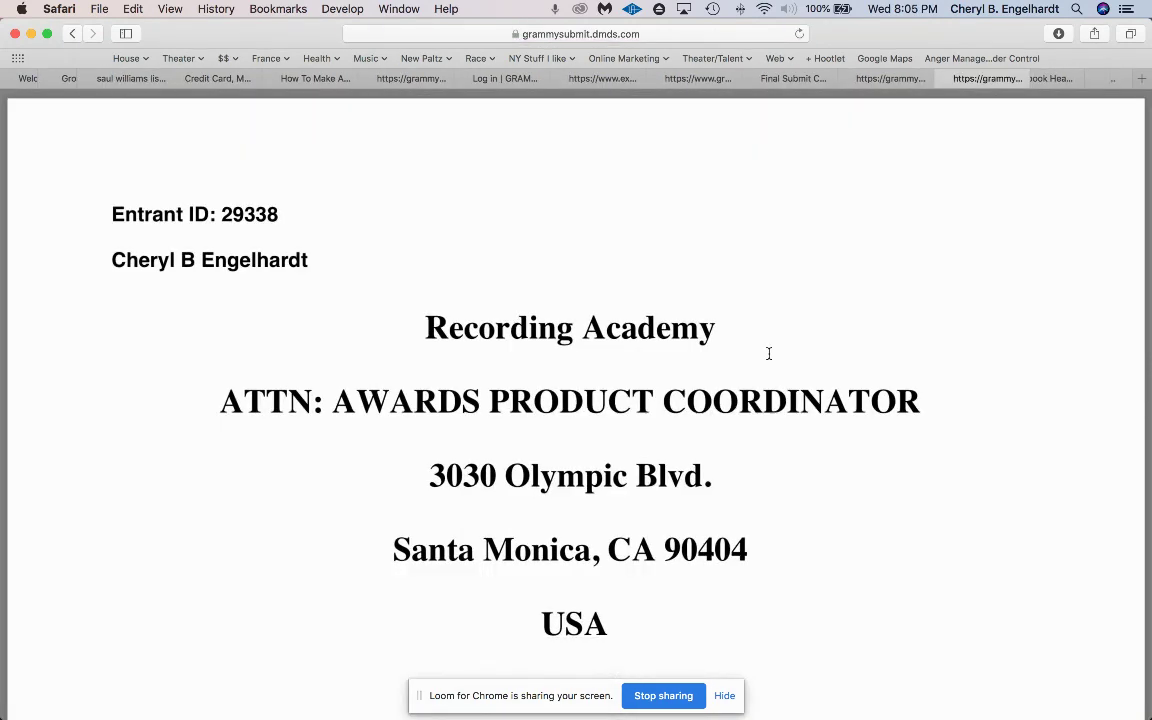
scroll(769, 353, "down", 2)
scroll(769, 353, "down", 10)
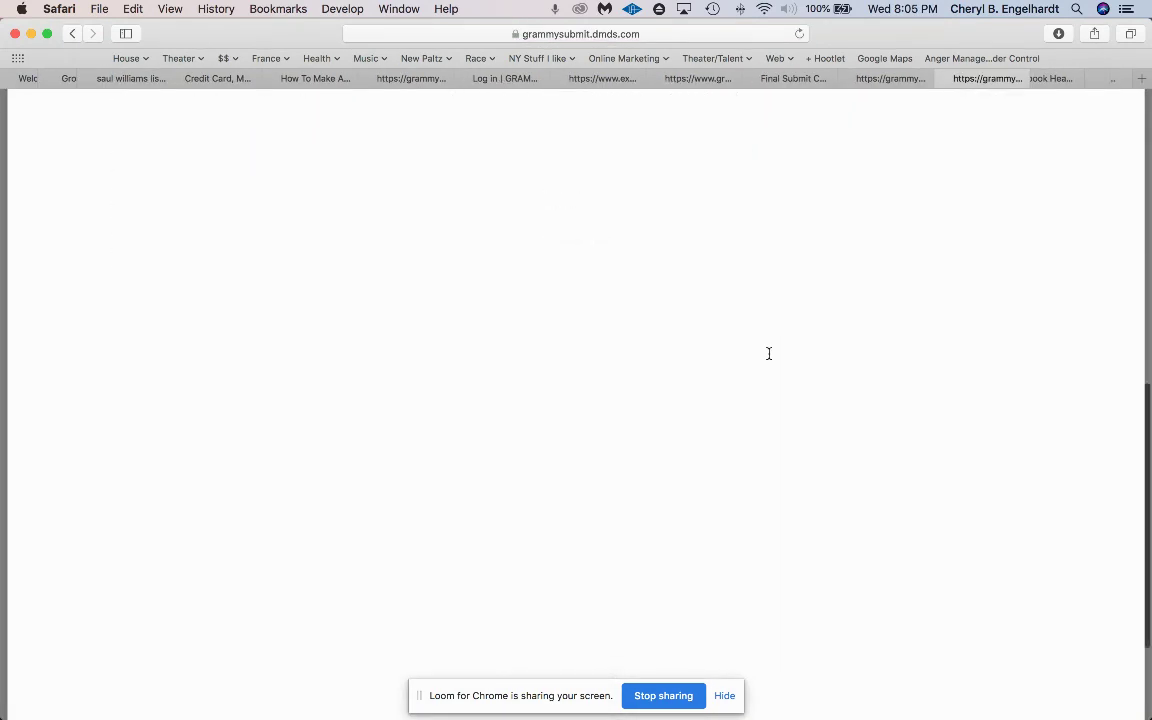
scroll(769, 353, "up", 12)
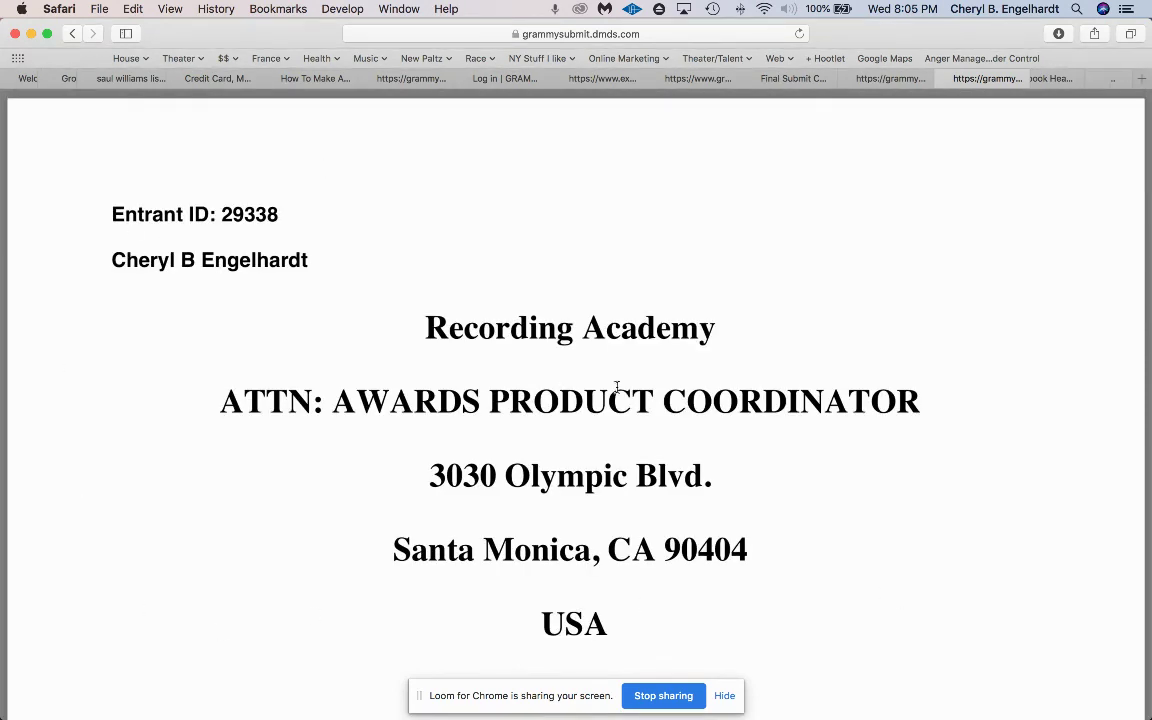
scroll(687, 265, "up", 2)
- Switch back to the Final Submit Congratulations tab confirming the 63rd Annual GRAMMY entries were received
left_click(785, 78)
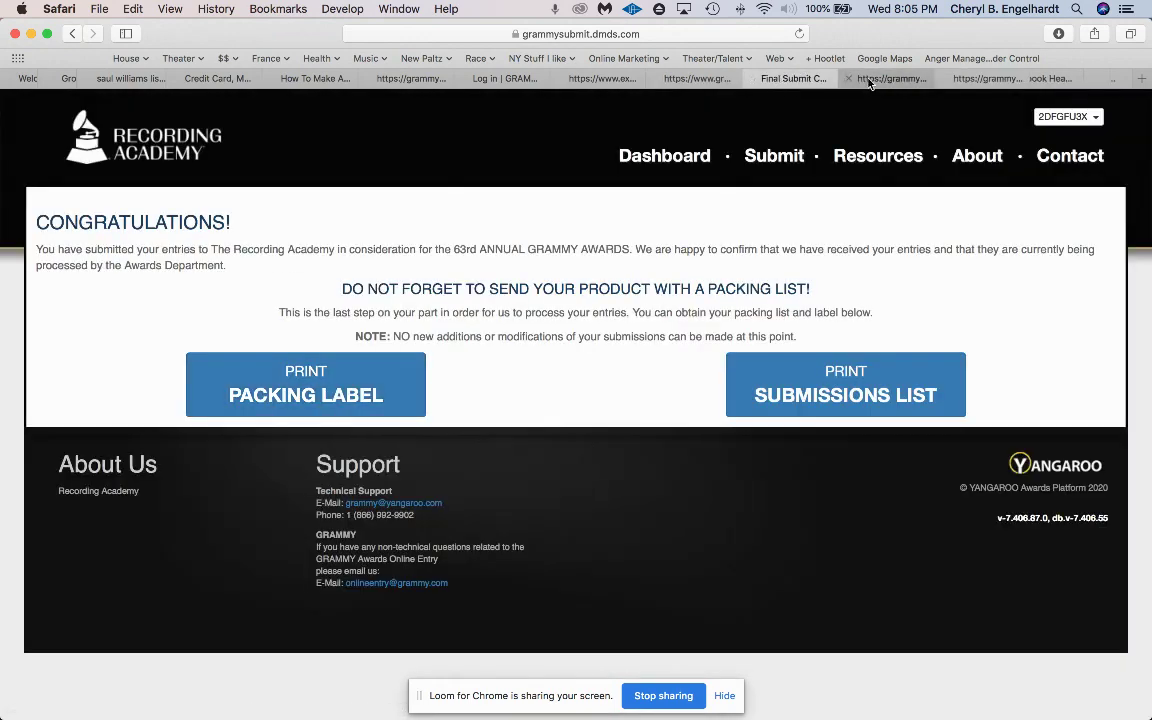